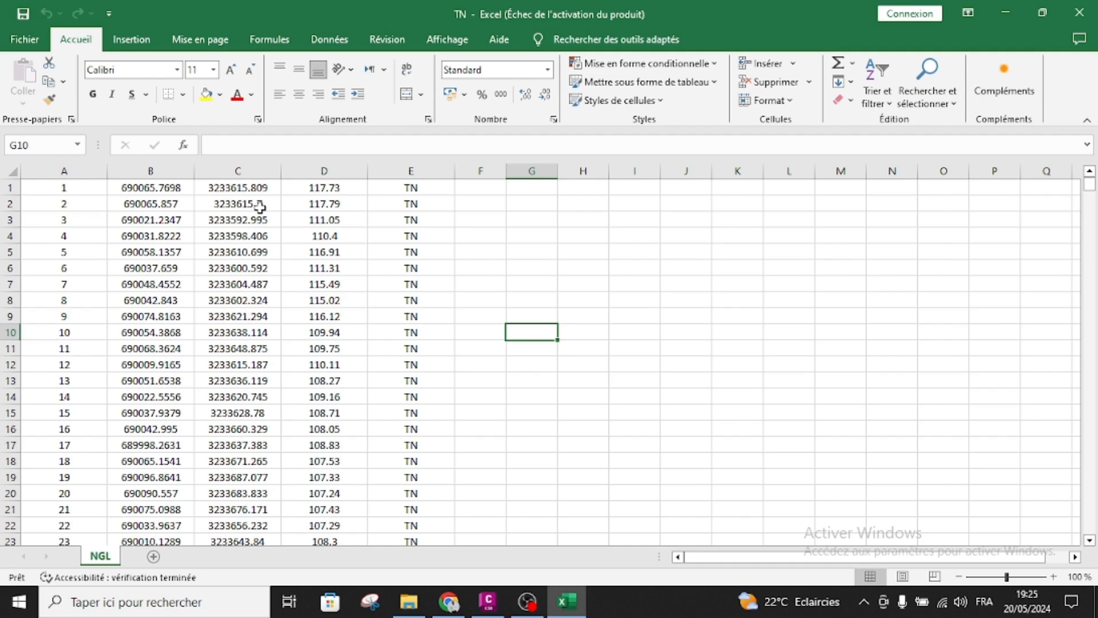
Step: Save the TN workbook in its current folder as a CSV (séparateur : point-virgule) file, keeping the name TN
left_click(19, 42)
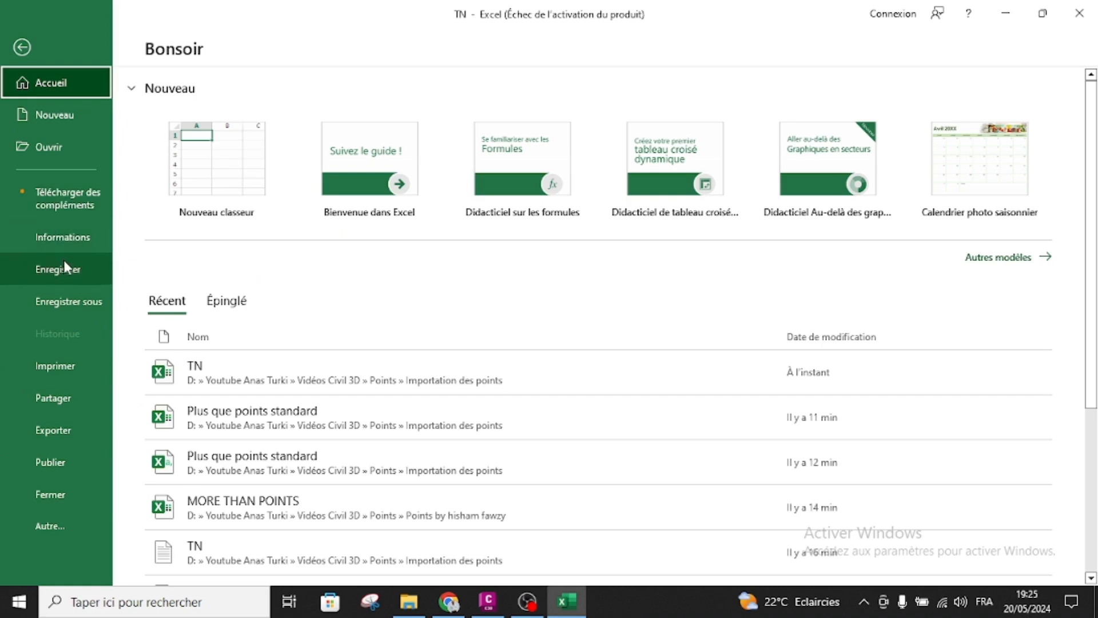
left_click(61, 303)
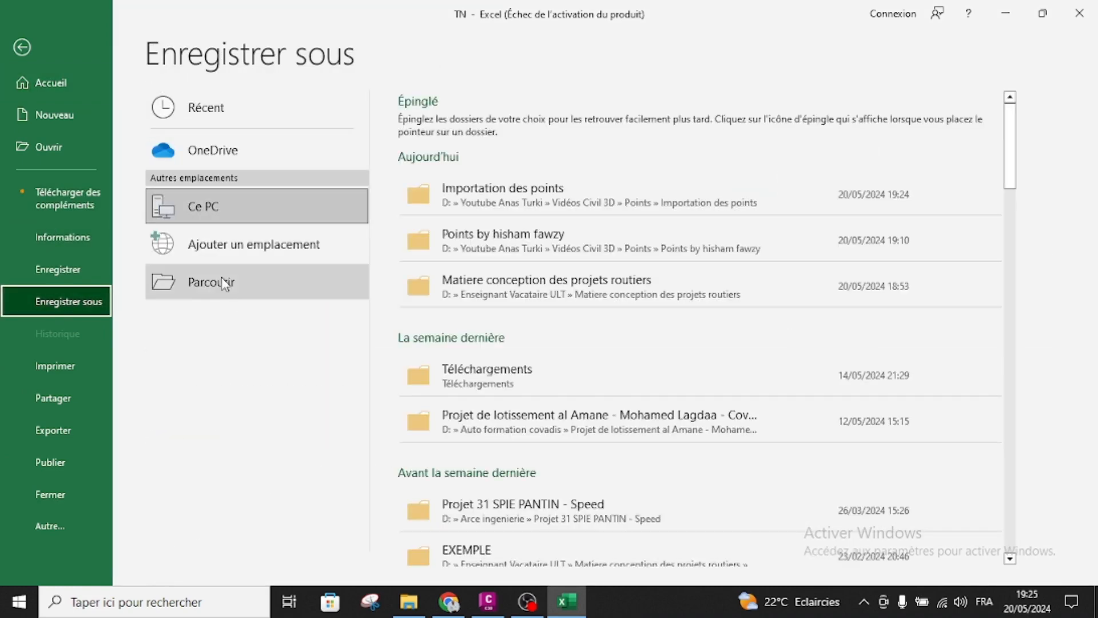
left_click(232, 291)
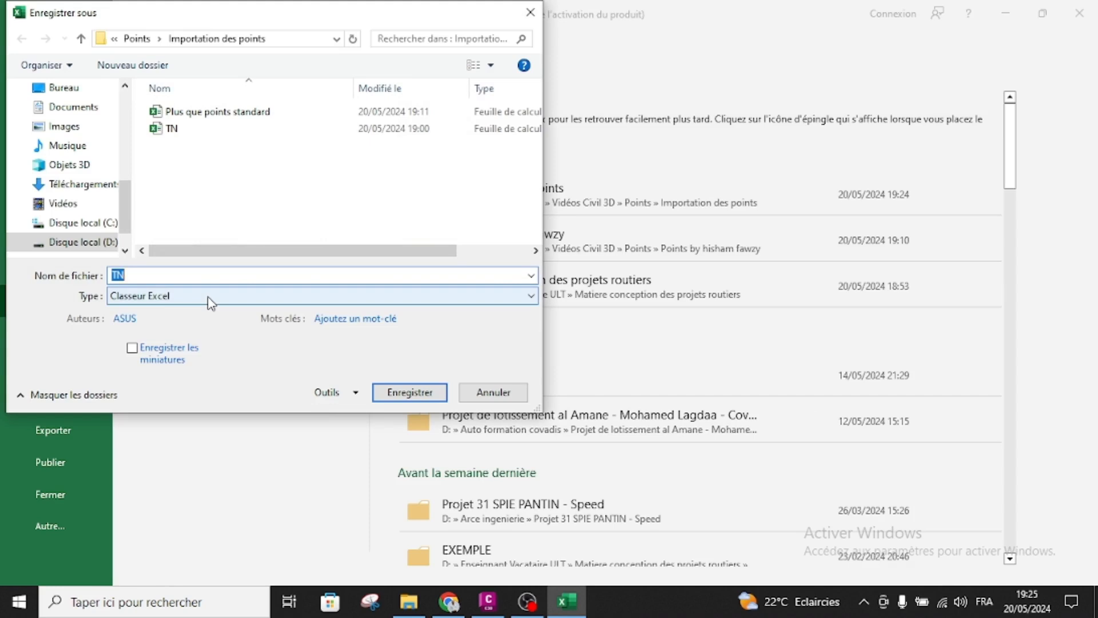
left_click(211, 302)
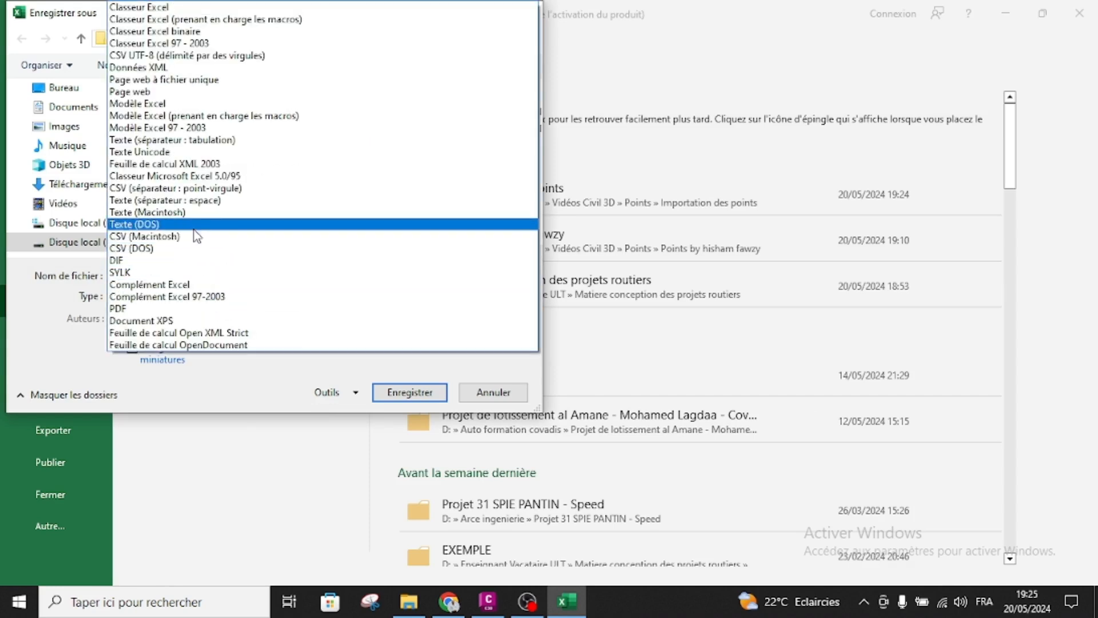
left_click(147, 190)
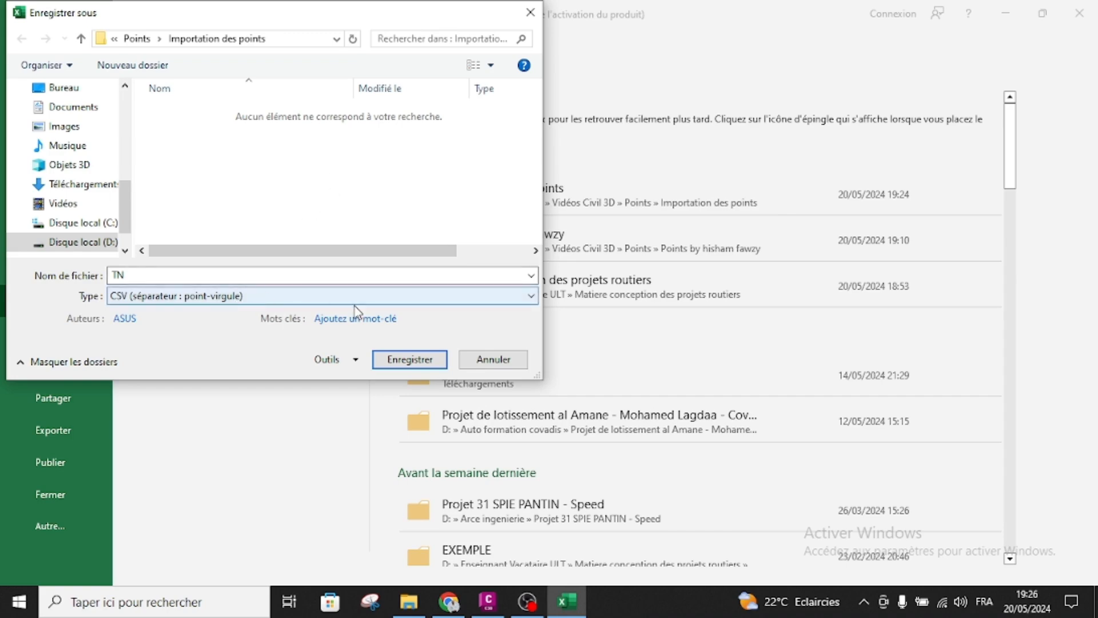
left_click(410, 360)
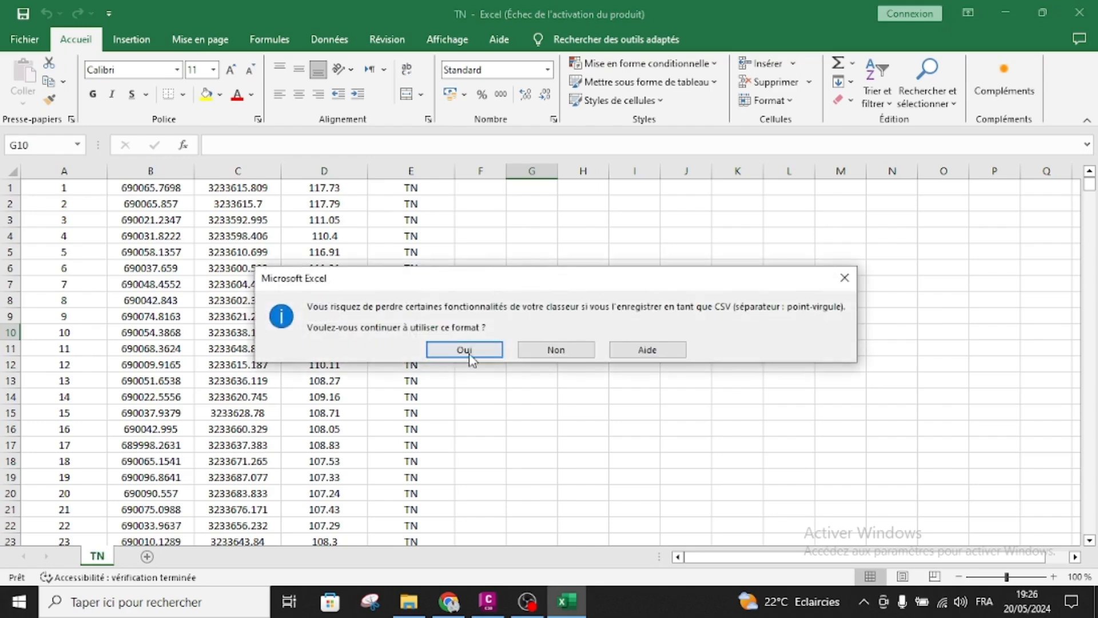
left_click(464, 349)
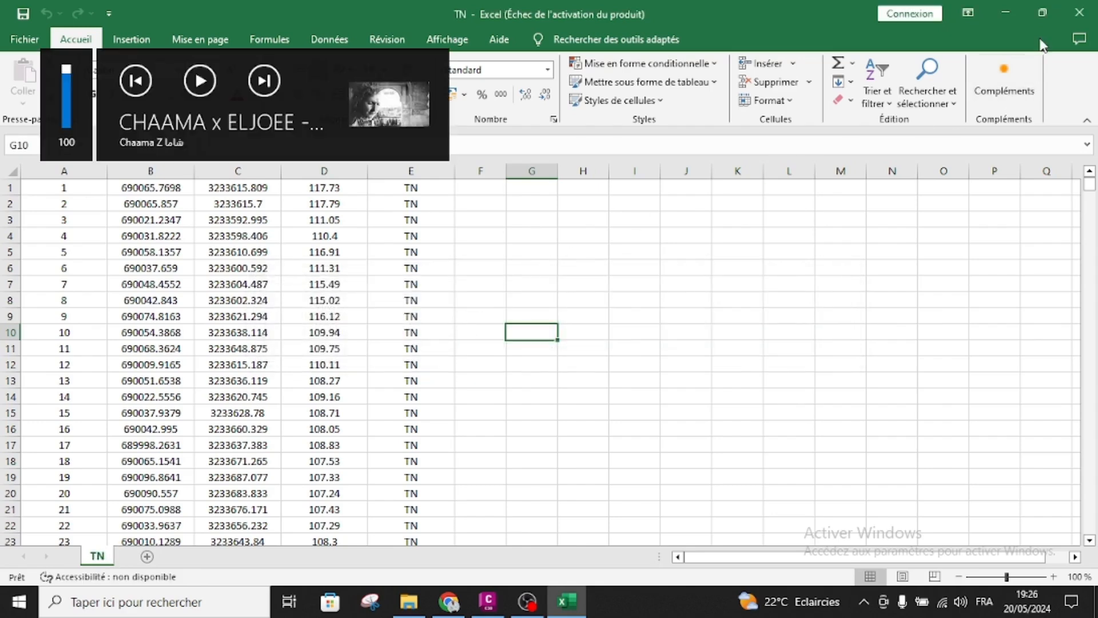
Step: Switch to Civil 3D and start importing points from the point creation tools
left_click(1008, 11)
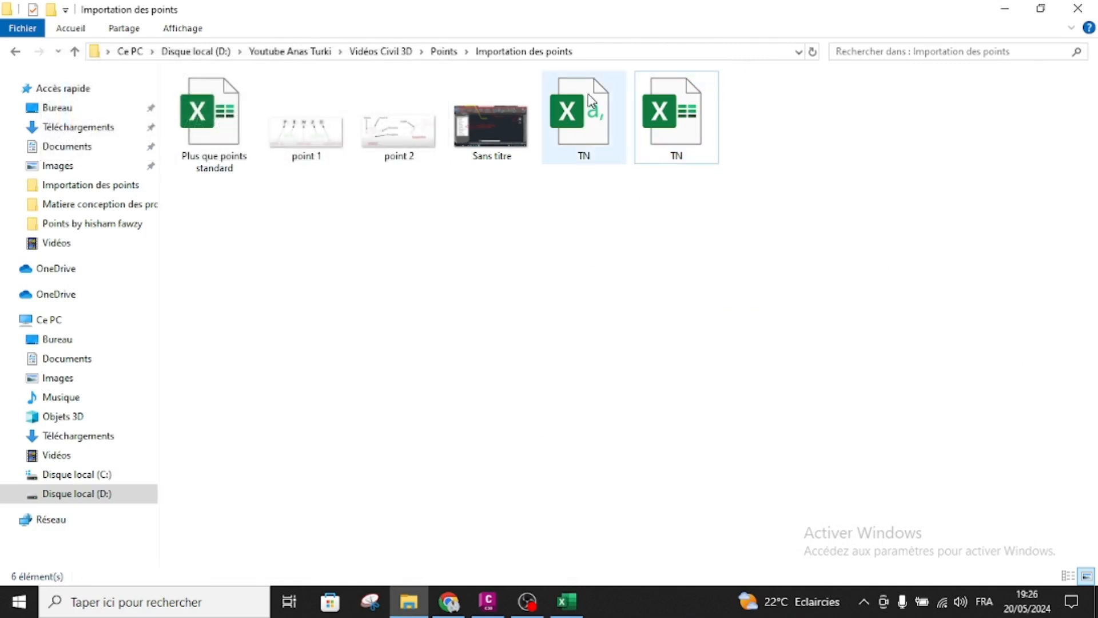
left_click(488, 601)
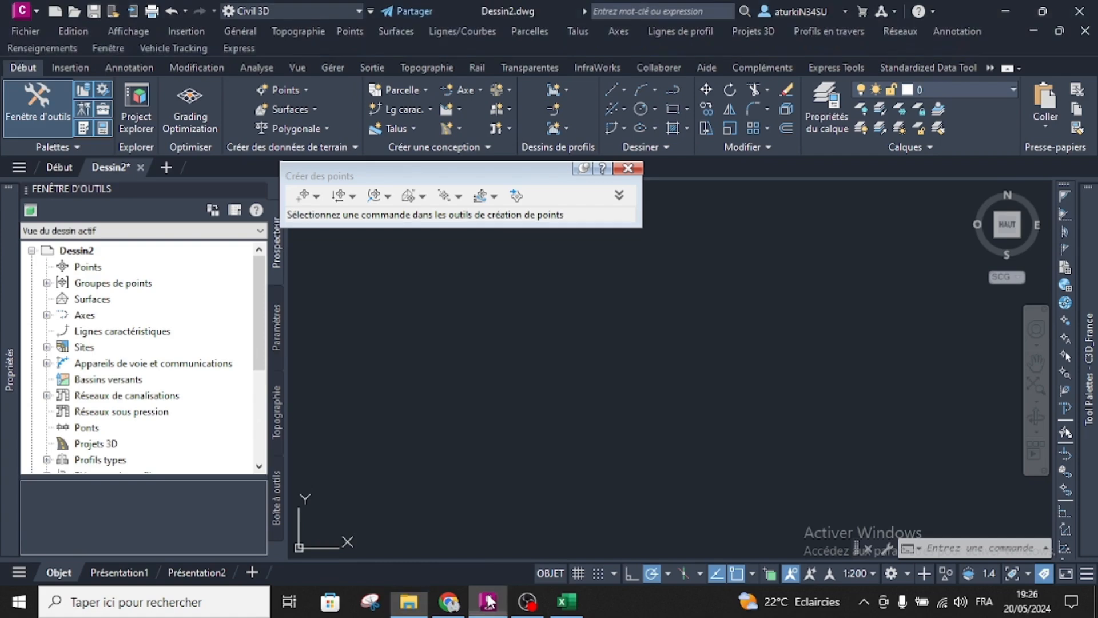
left_click(515, 197)
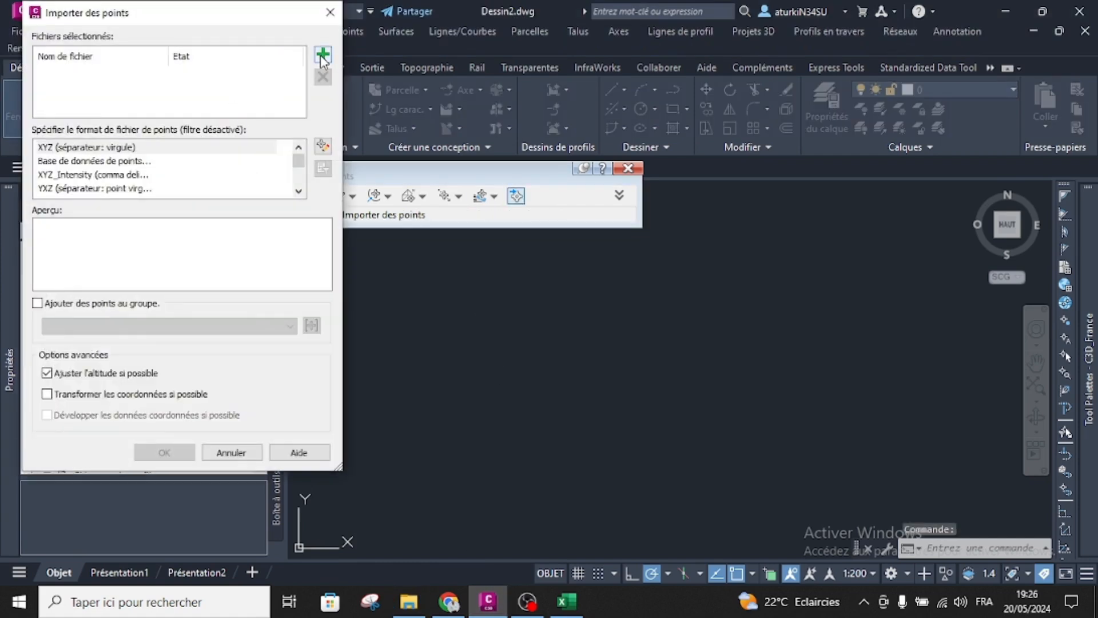
Step: Try to add the TN CSV file as the point import's source file
left_click(323, 58)
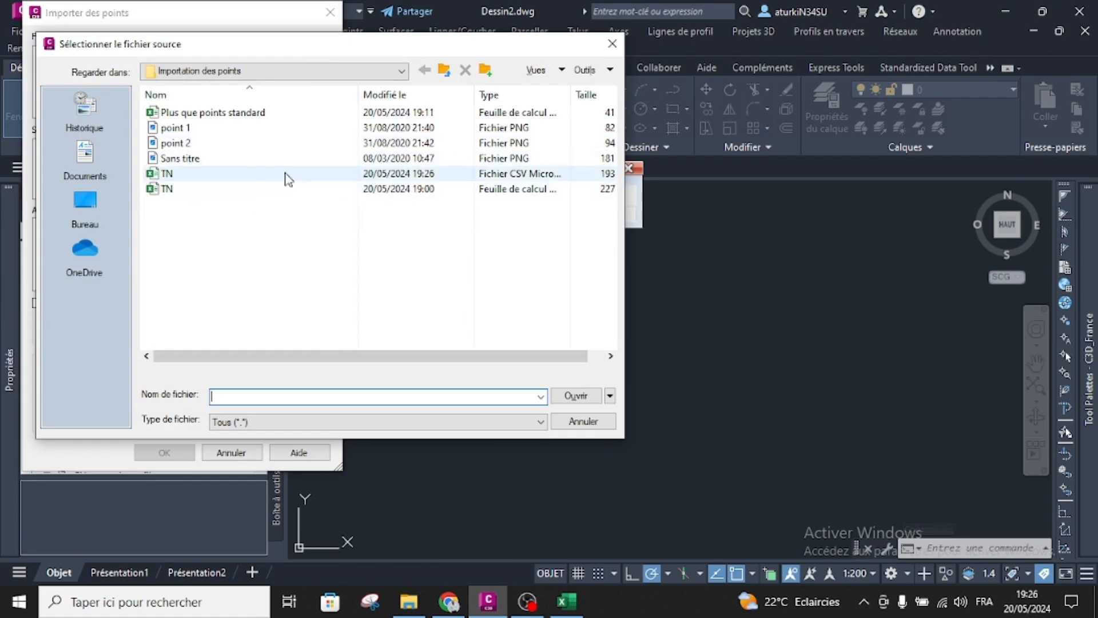
left_click(249, 173)
left_click(576, 395)
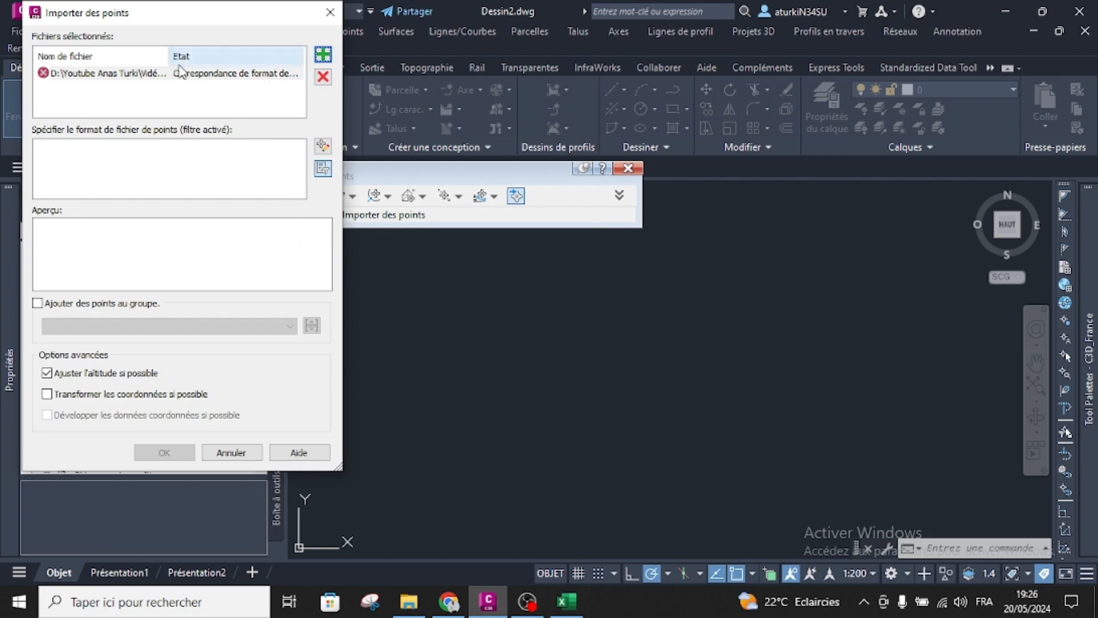
left_click(324, 78)
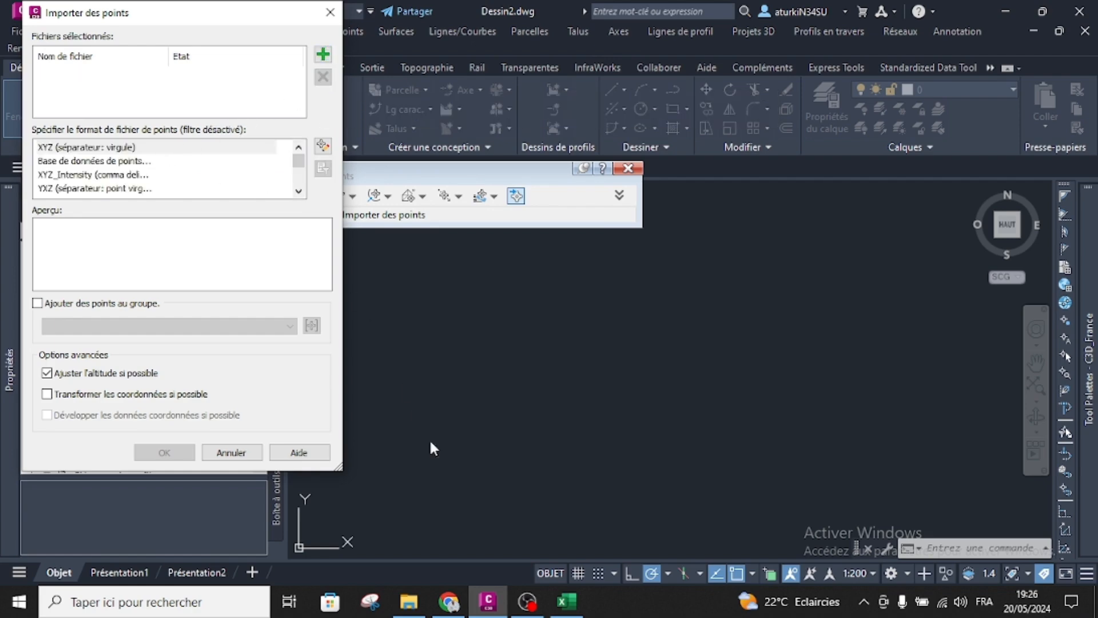
Step: Close the TN file in Excel and add the TN CSV file to the point import's selected files
left_click(566, 600)
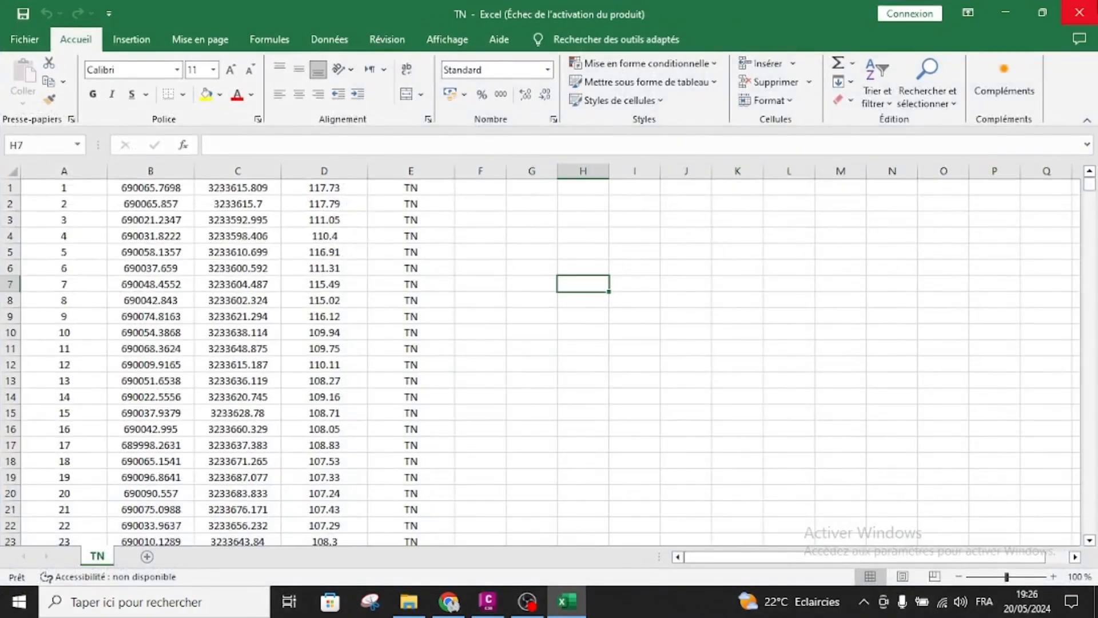
left_click(1080, 12)
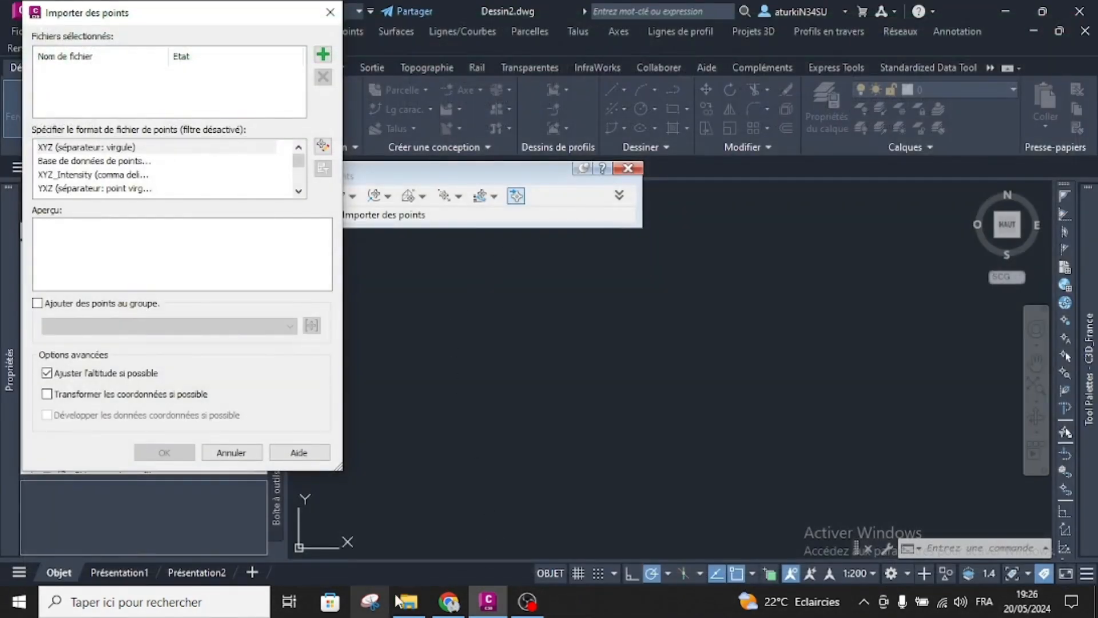
left_click(325, 58)
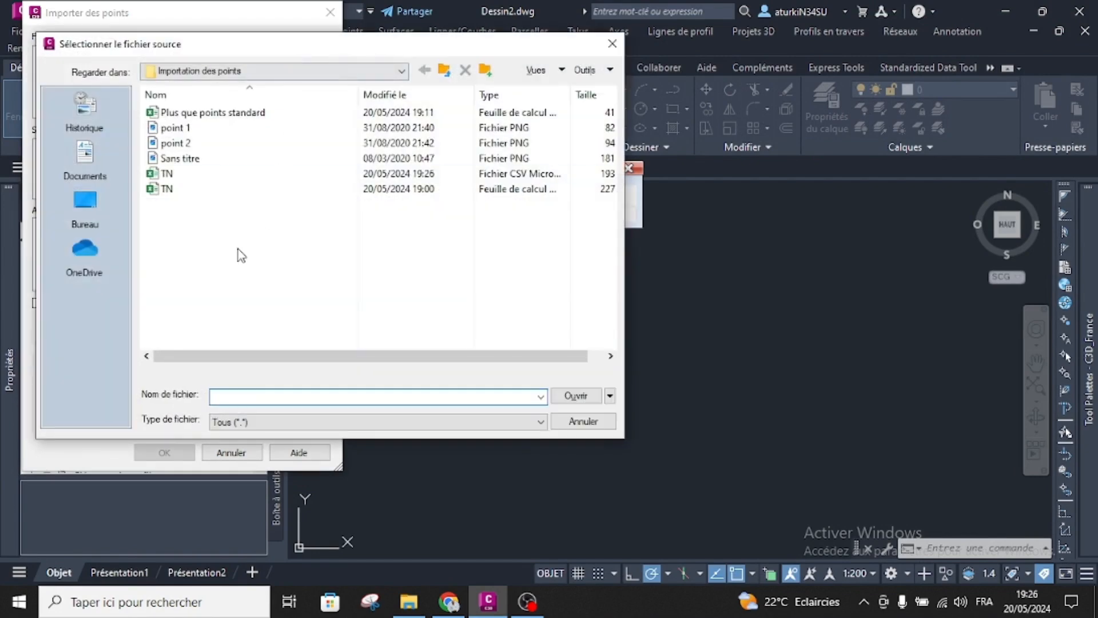
left_click(184, 174)
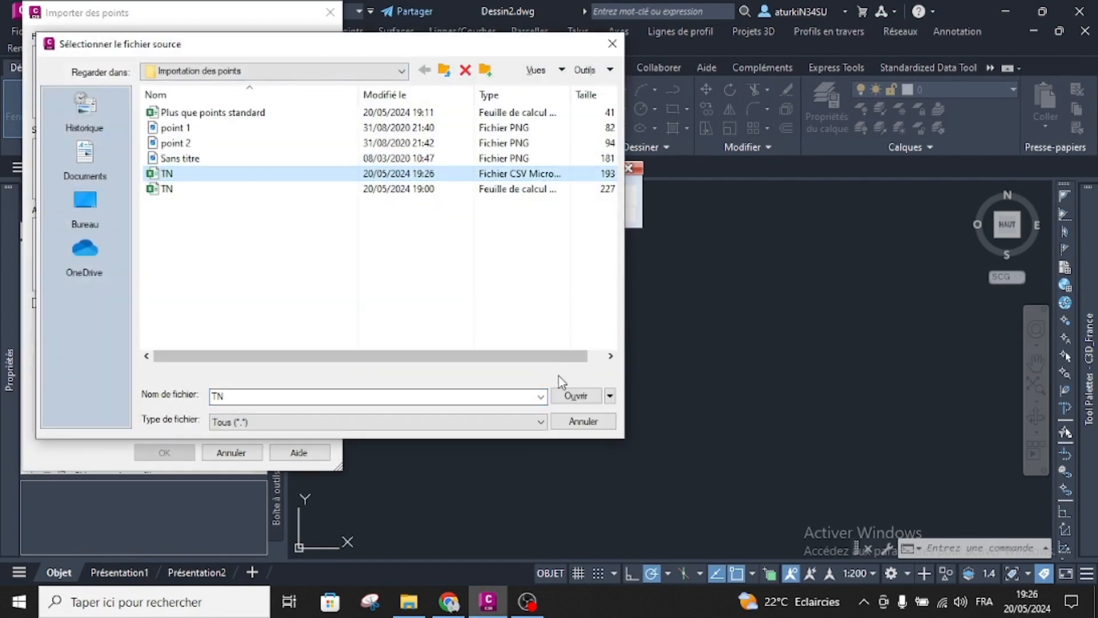
left_click(576, 395)
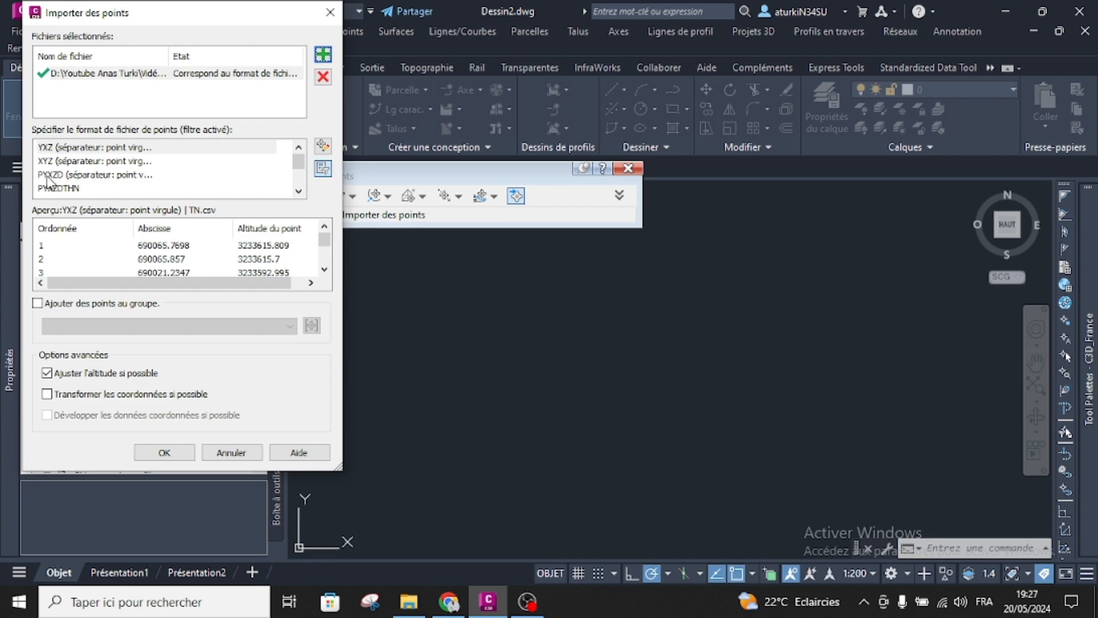
Step: Import the points of TN.csv using the PXYZD (séparateur: point virgule) format and examine them in the drawing
scroll(60, 182, "down", 1)
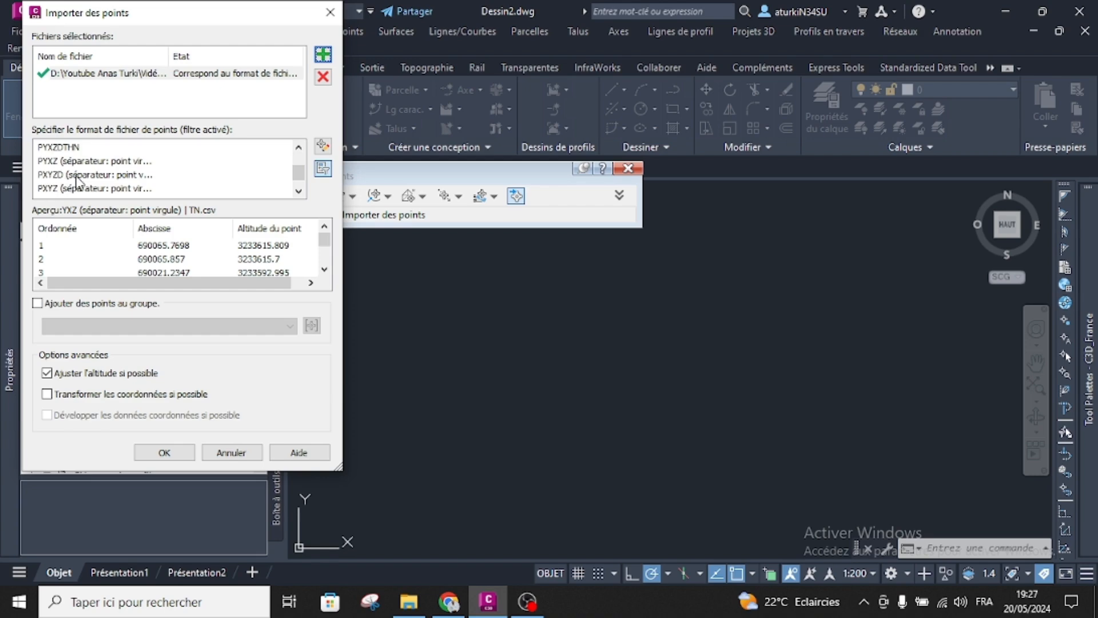
left_click(117, 177)
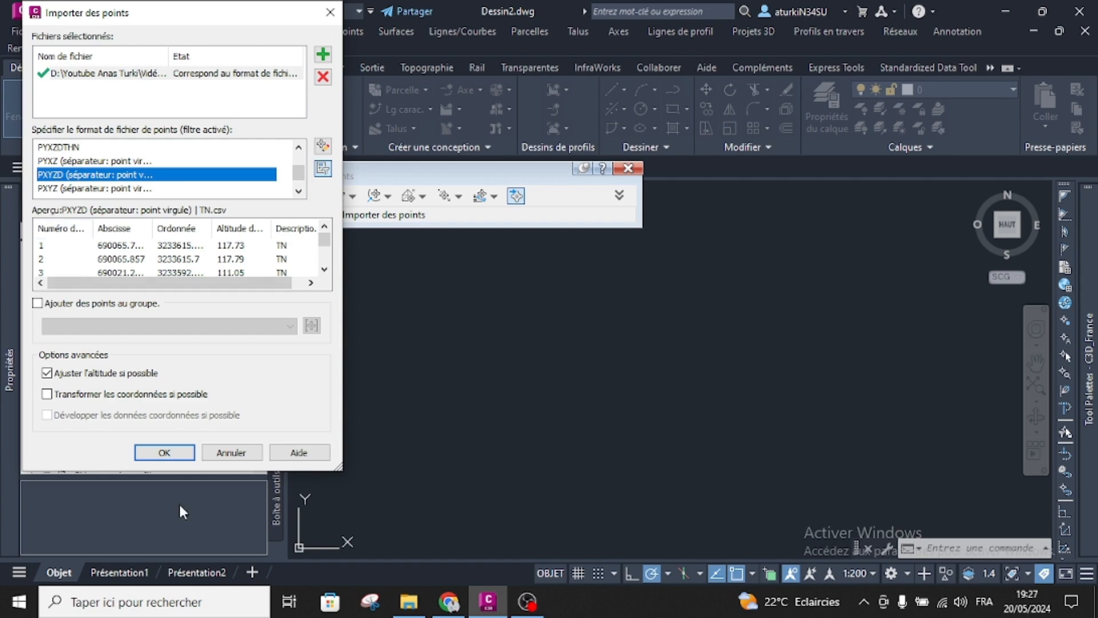
left_click(178, 452)
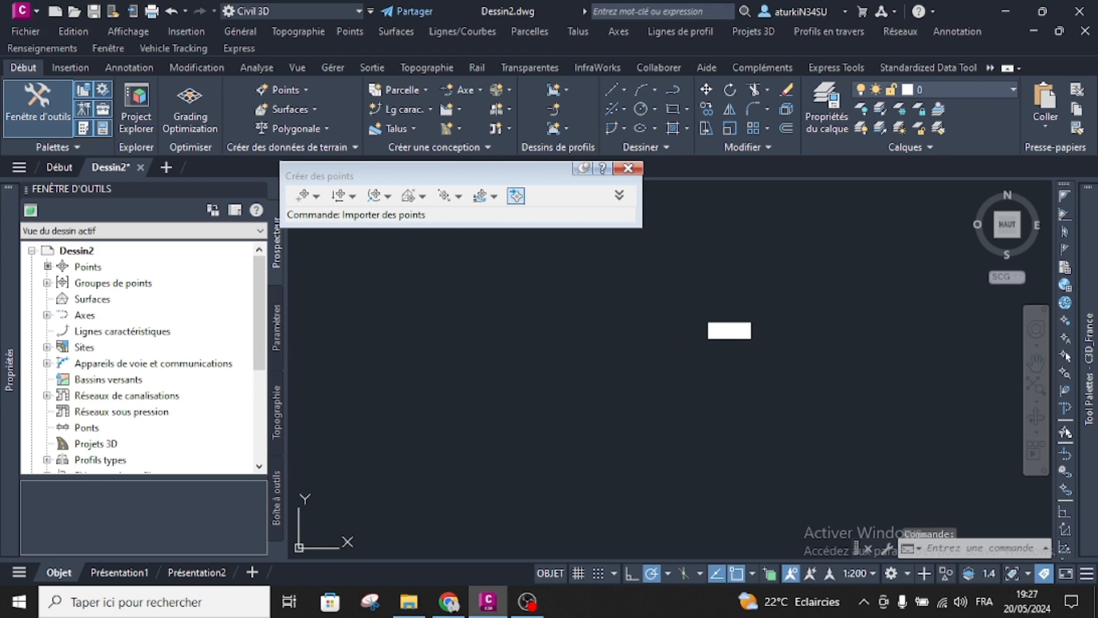
middle_click(694, 309)
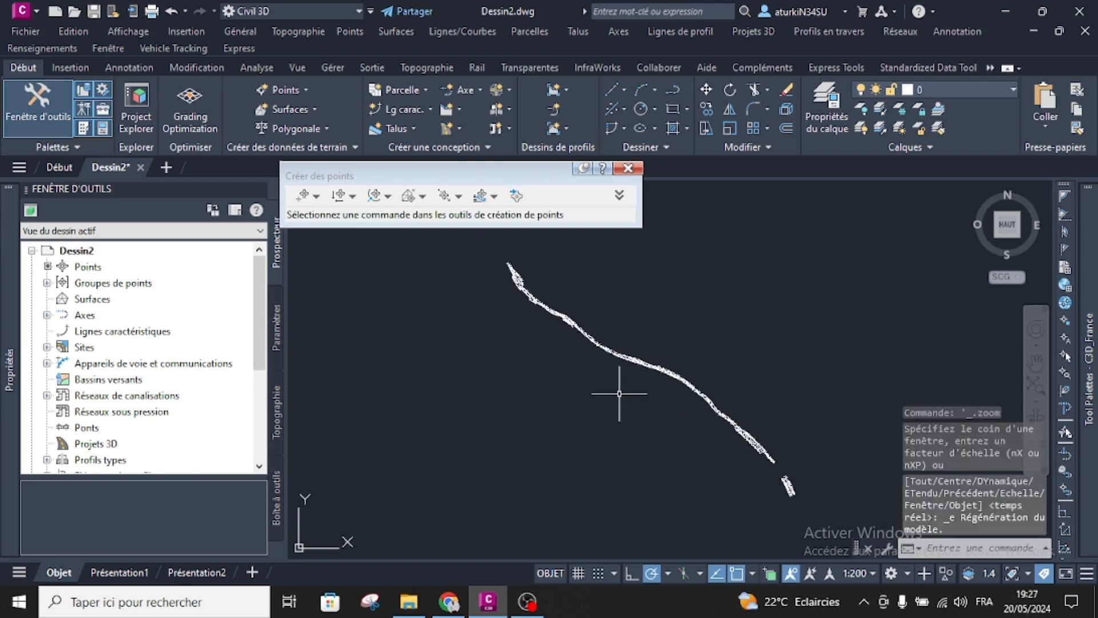
scroll(703, 401, "up", 3)
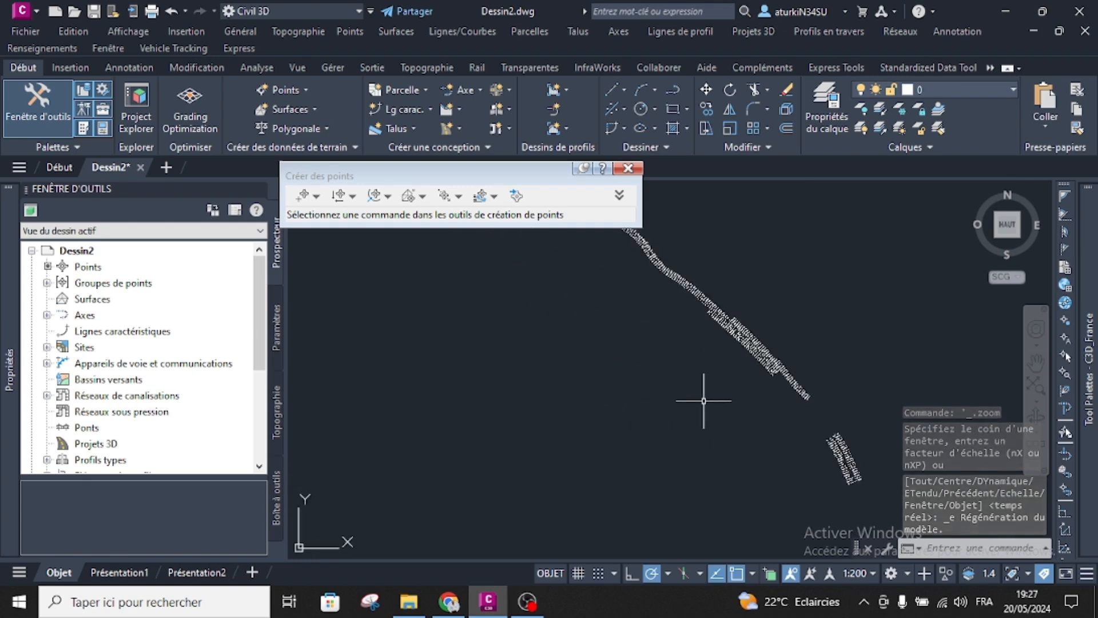
scroll(703, 400, "down", 3)
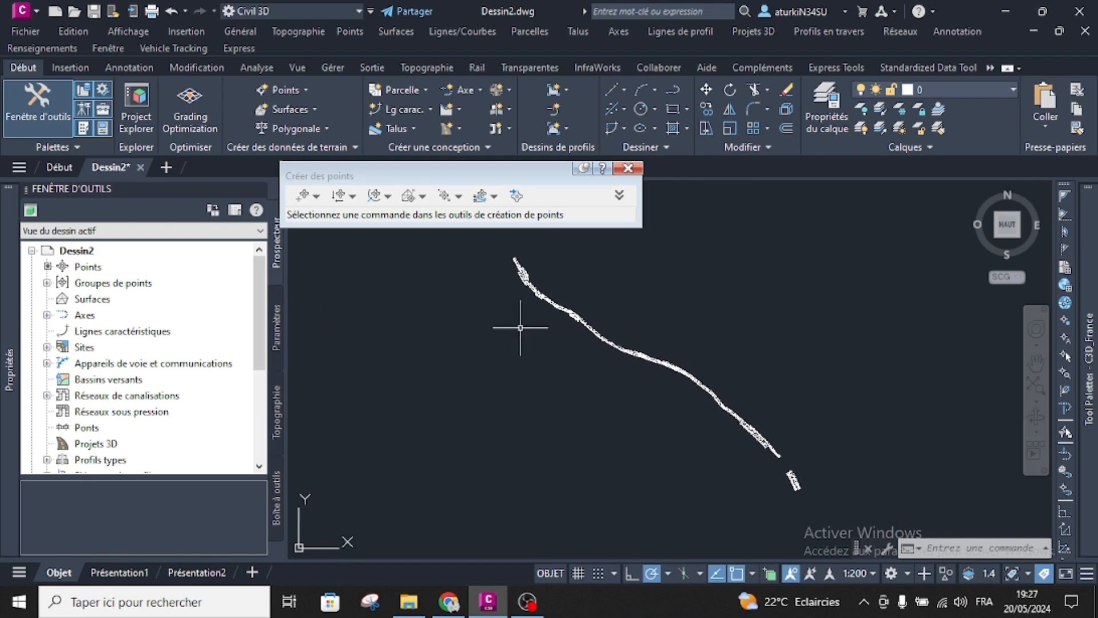
Step: Undo the last view changes in the drawing
key("ctrl+z")
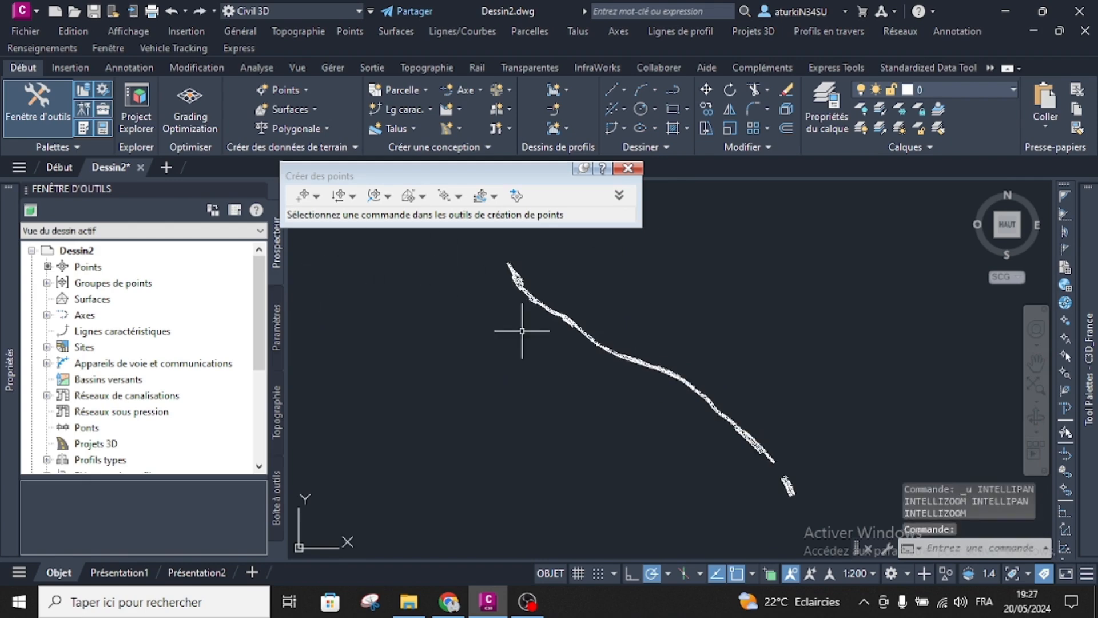
left_click(567, 377)
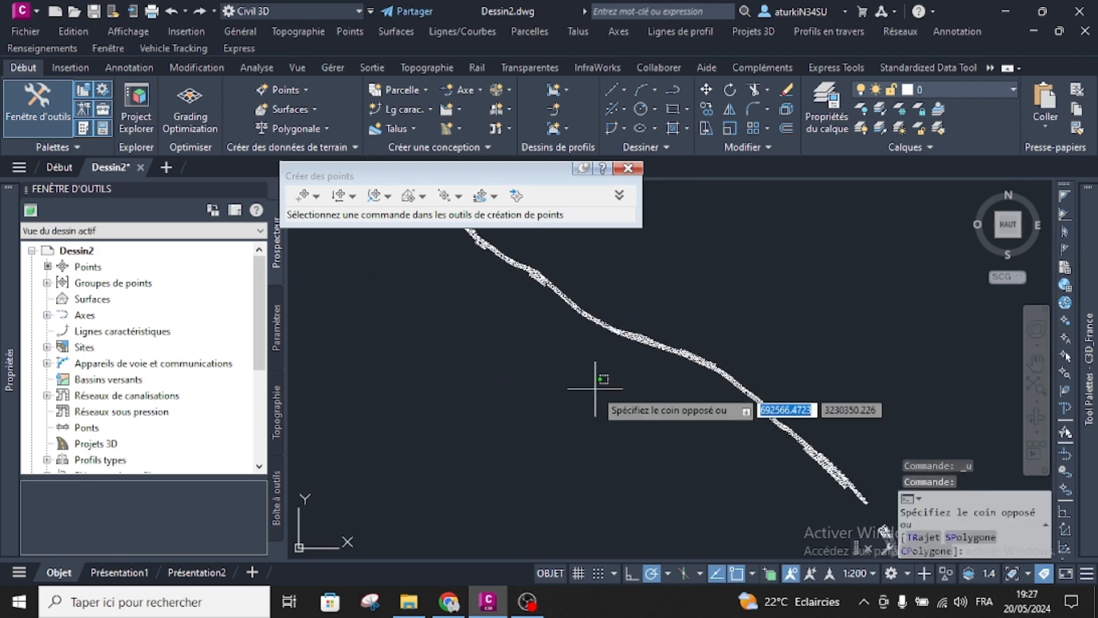
key("Escape")
key("ctrl+z")
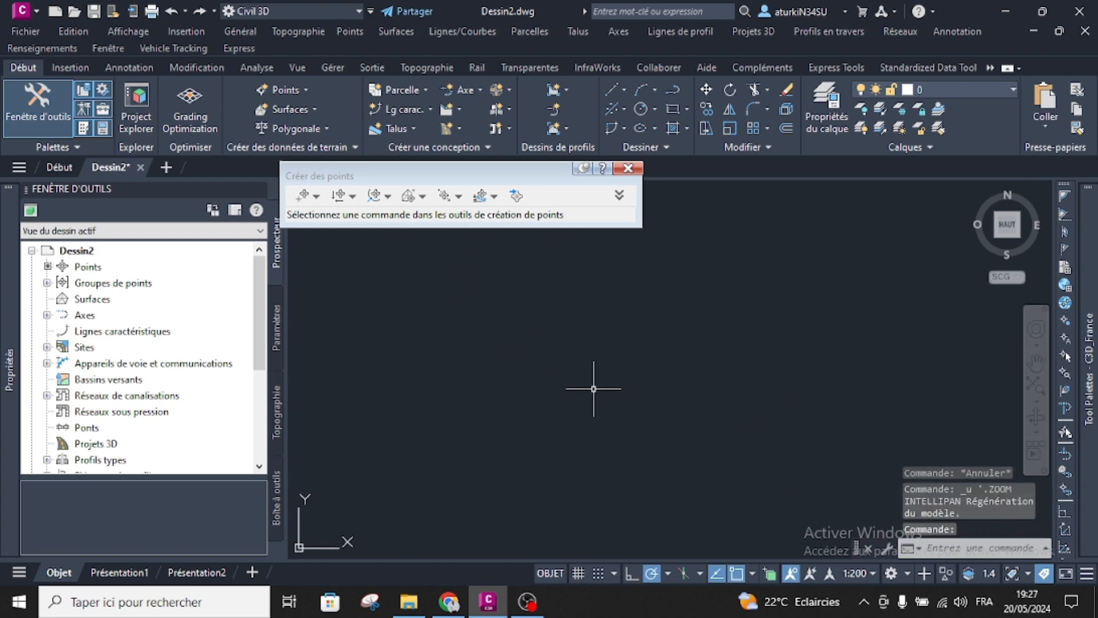
Step: Save the TN Excel workbook from the Importation des points folder as Texte (séparateur : espace), keeping the name TN, and close it
left_click(409, 607)
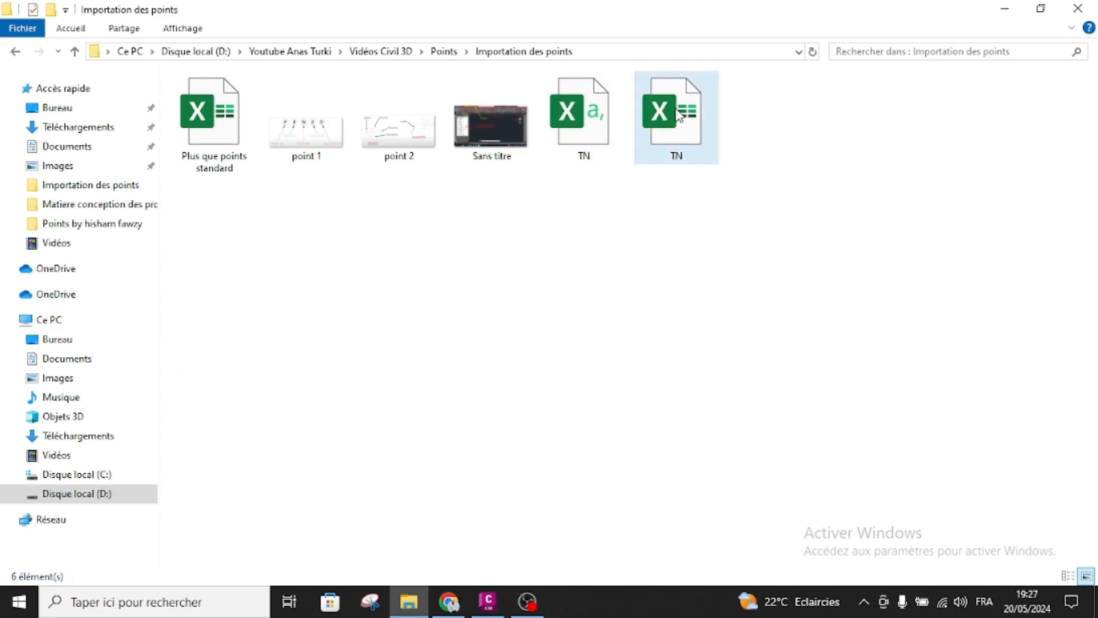
double_click(680, 116)
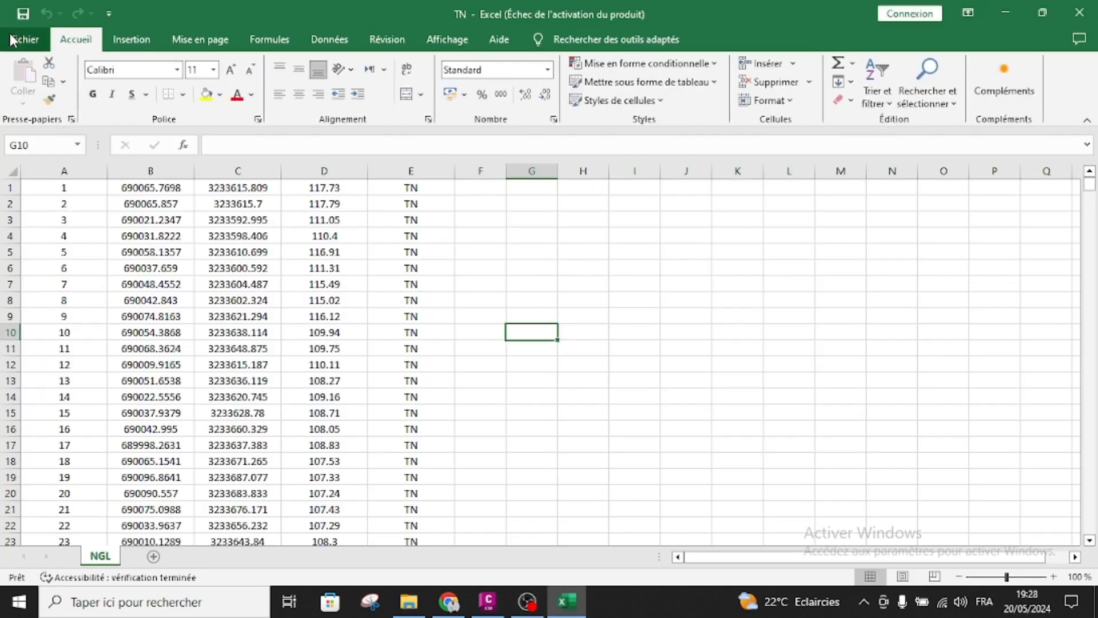
left_click(11, 38)
left_click(77, 304)
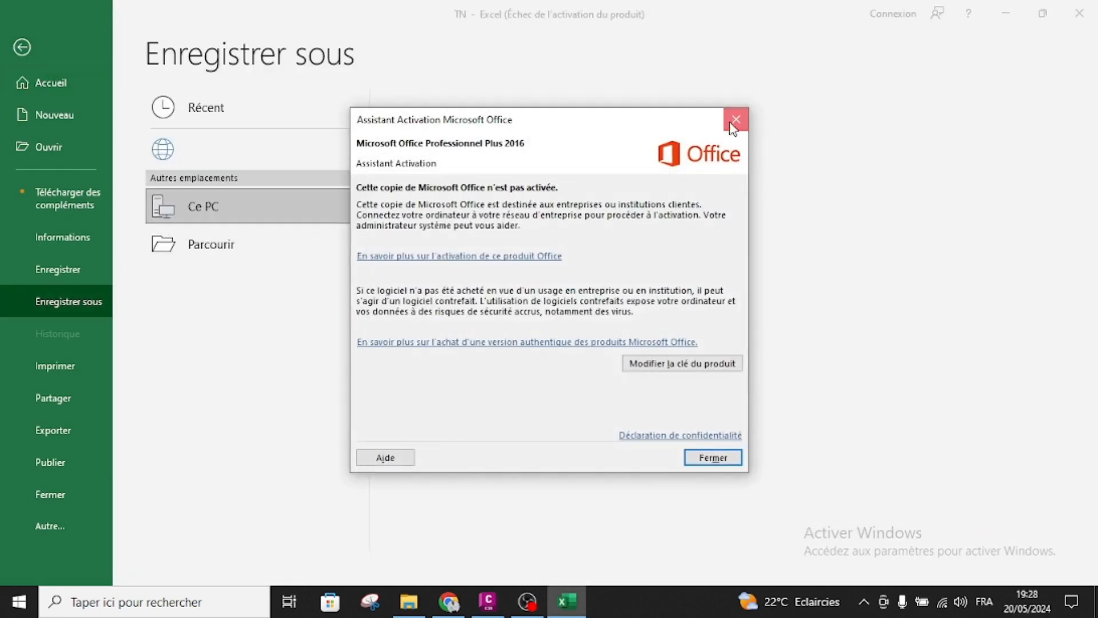
left_click(736, 116)
left_click(178, 282)
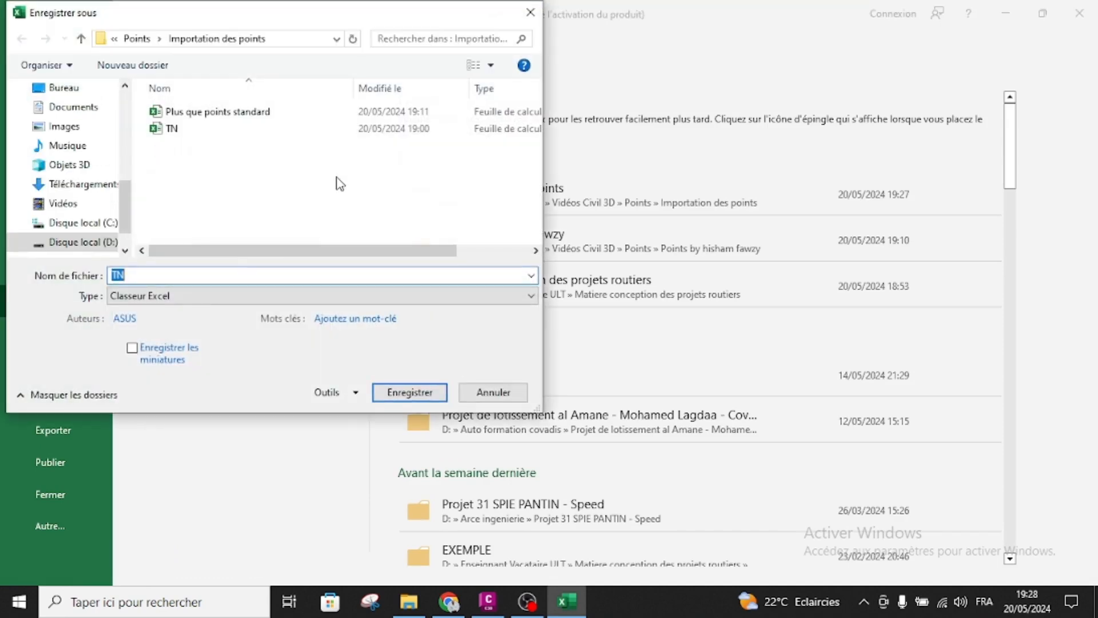
left_click(204, 297)
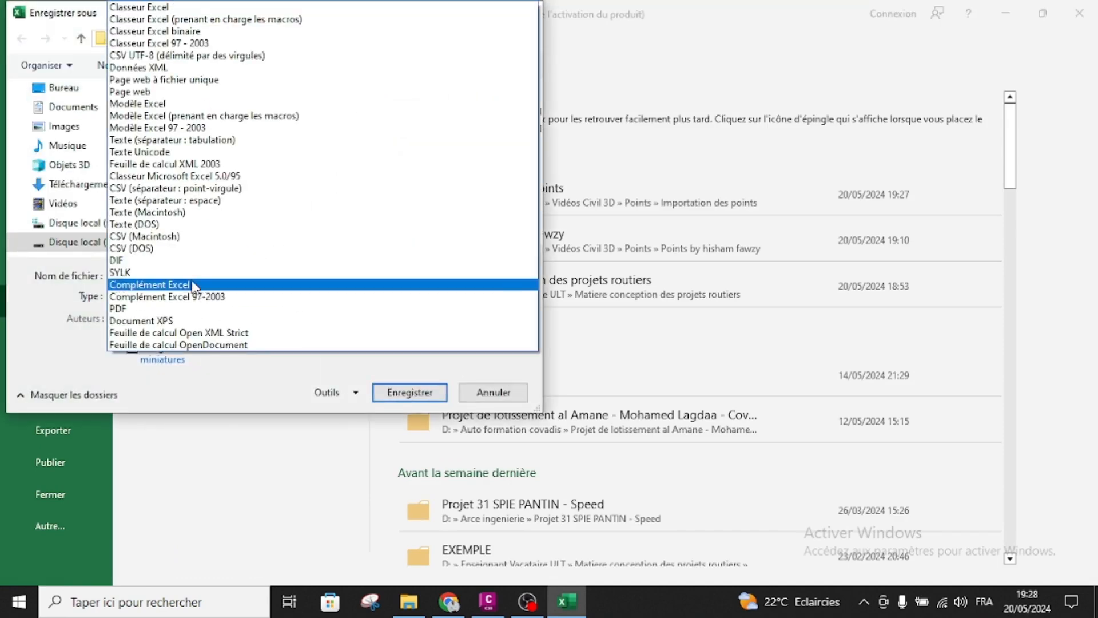
left_click(161, 202)
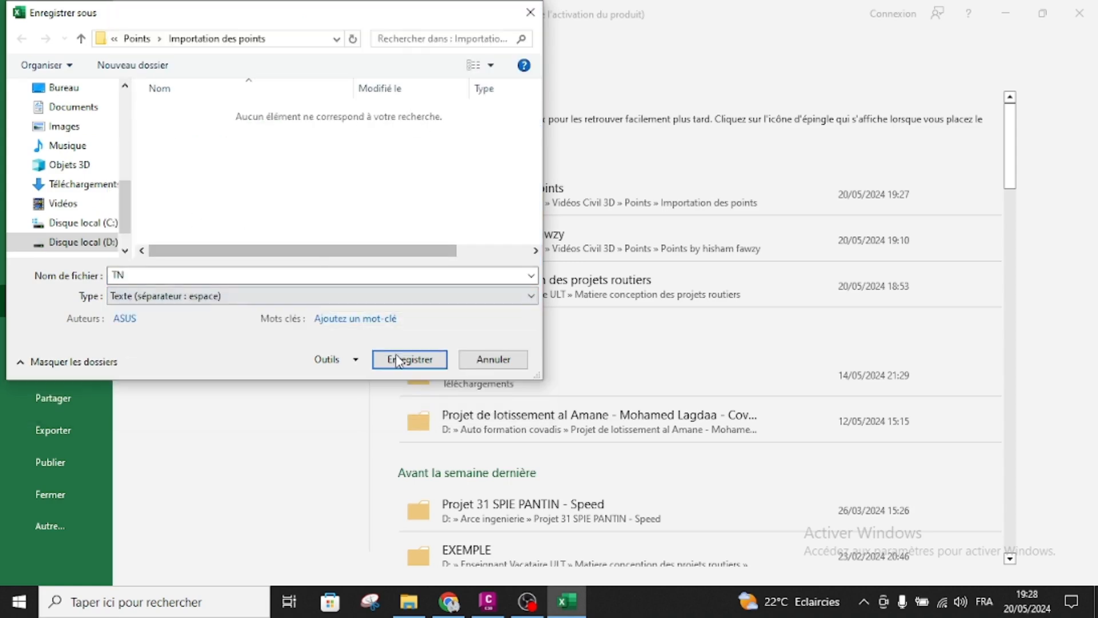
left_click(405, 362)
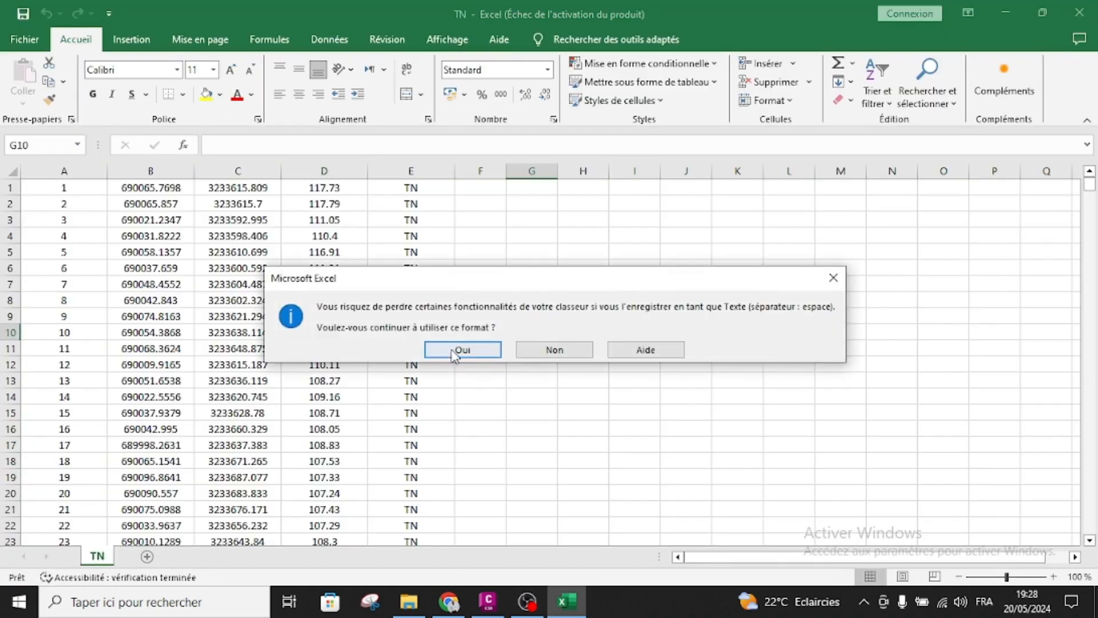
left_click(452, 349)
left_click(1081, 13)
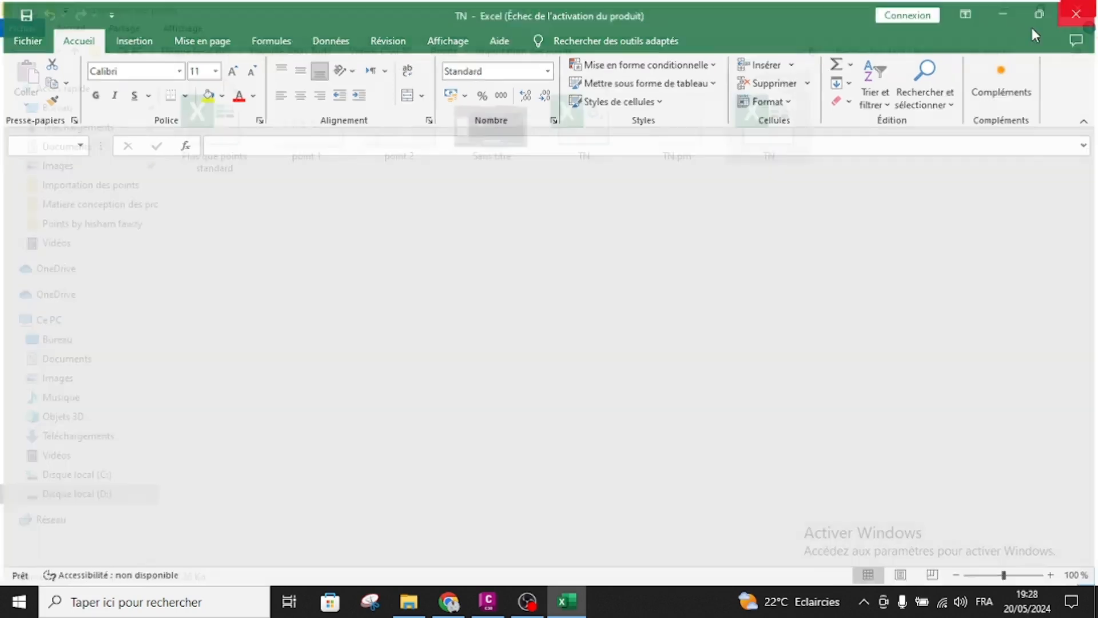
Step: Rename TN.prn to TN.txt in the Importation des points folder, accept the extension change, and check its contents in Notepad
left_click(650, 171)
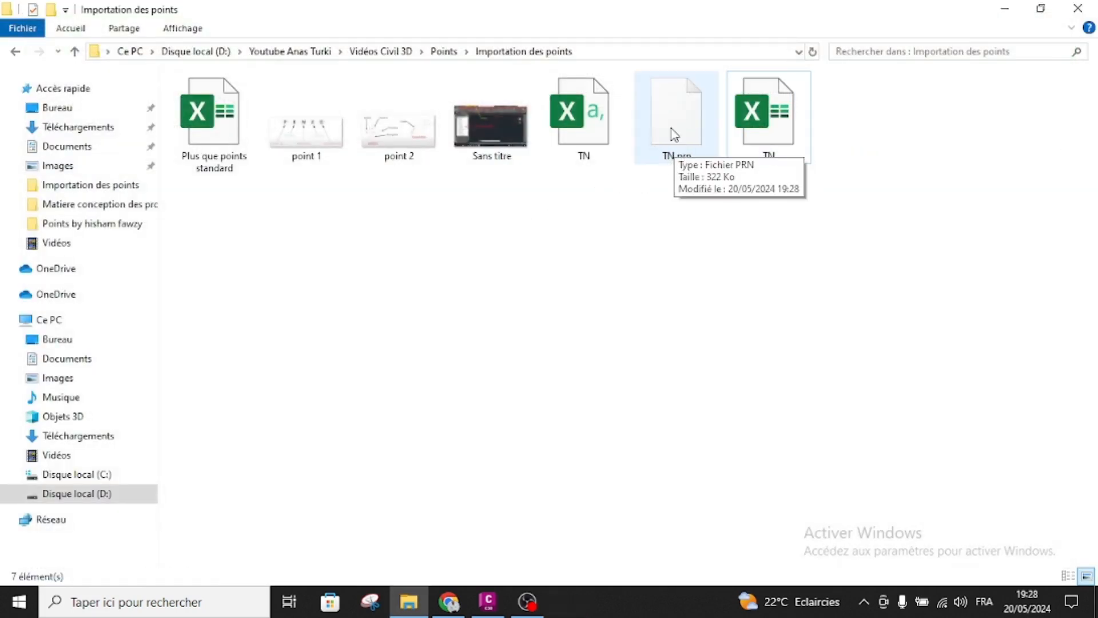
left_click(677, 162)
right_click(670, 151)
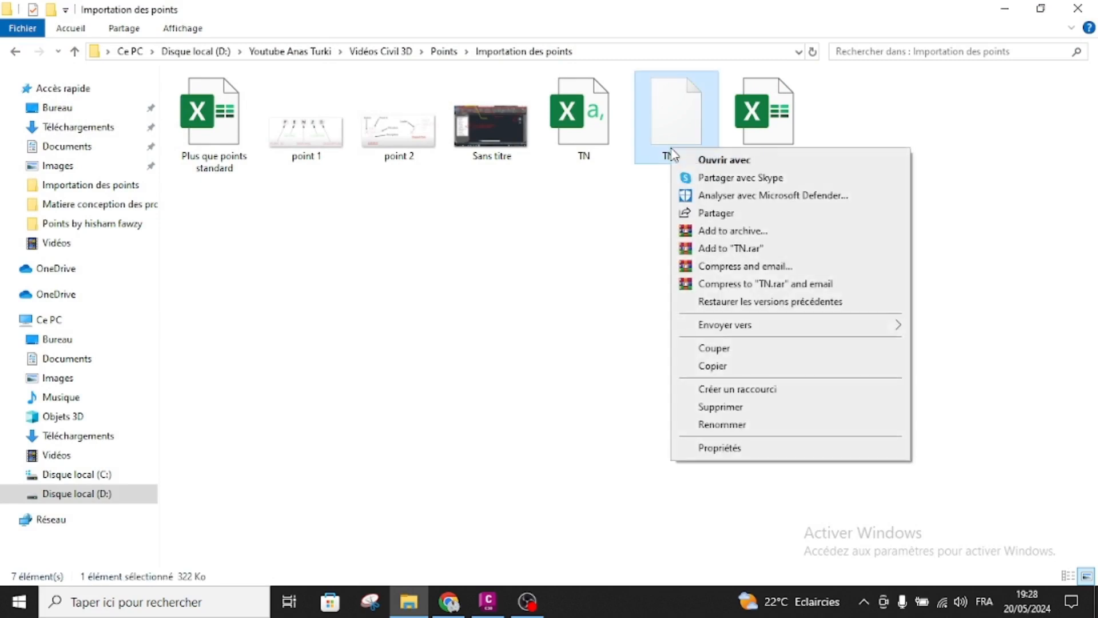
left_click(736, 429)
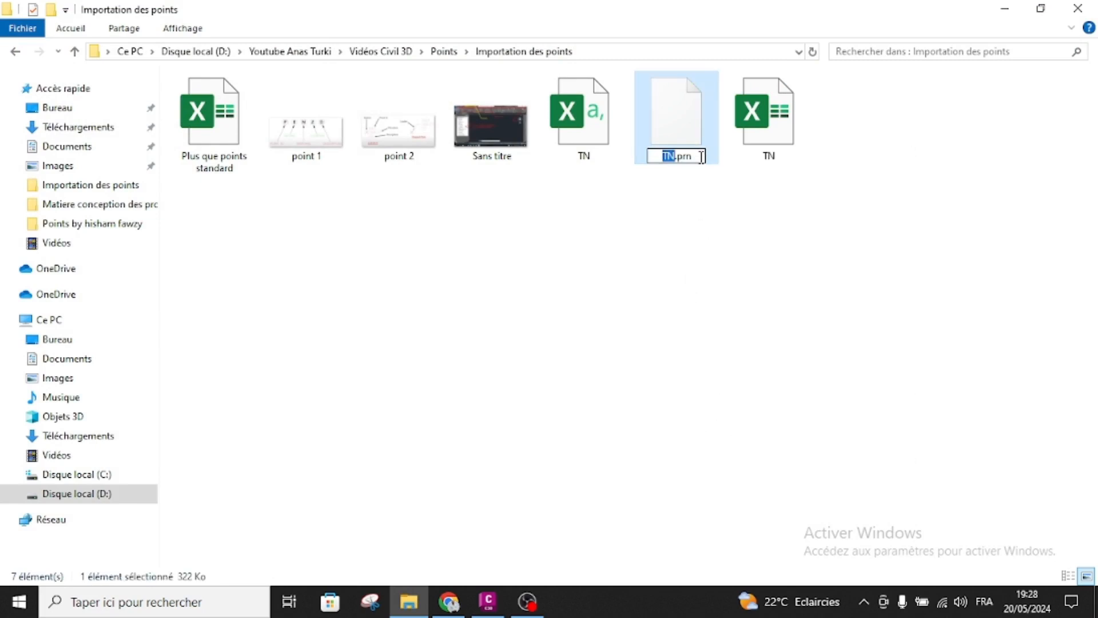
key("BackSpace")
key("BackSpace")
key("BackSpace")
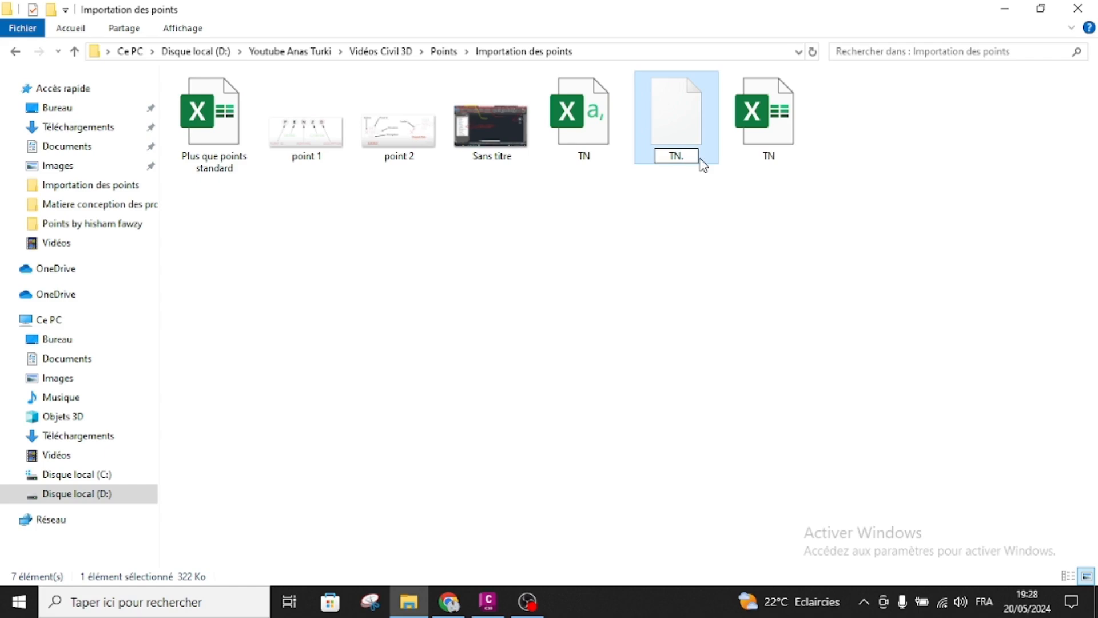
type("txt")
key("Return")
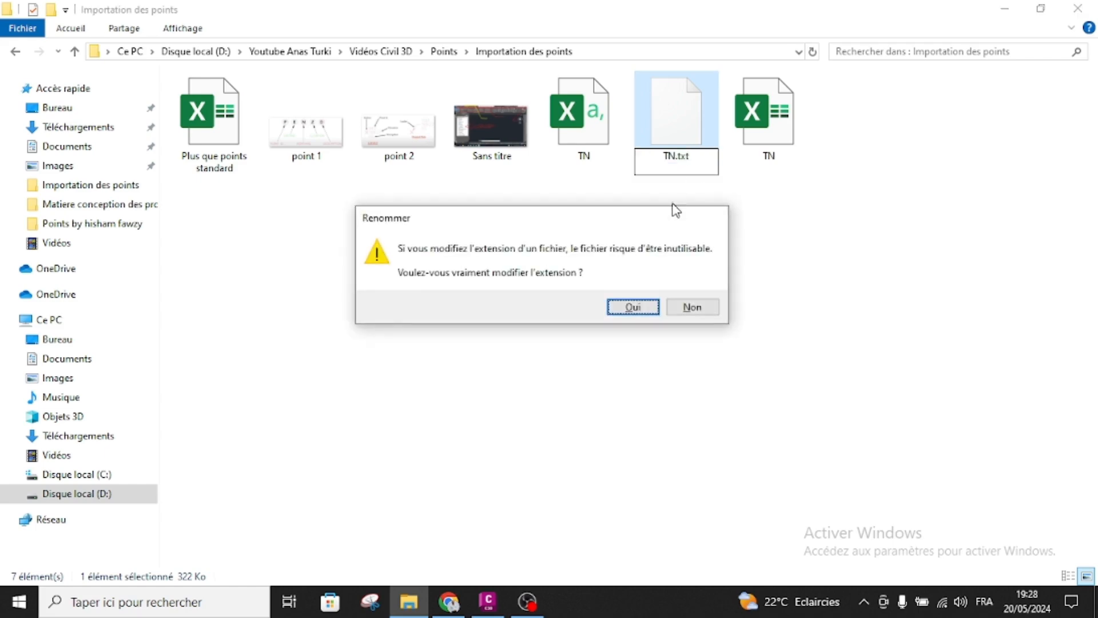
left_click(632, 307)
double_click(690, 137)
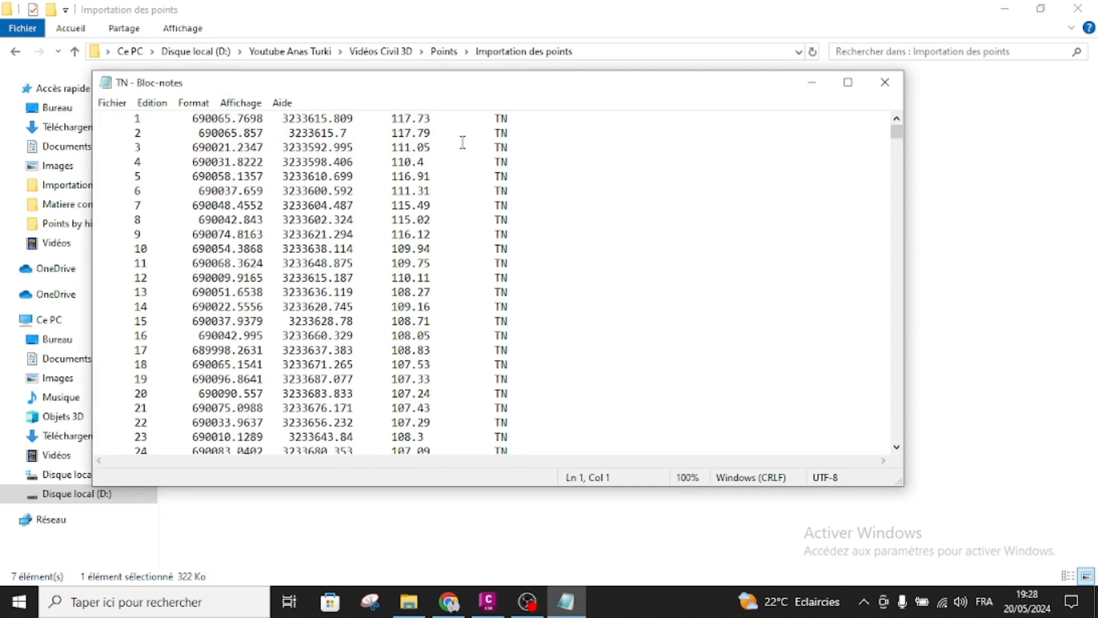
left_click(885, 82)
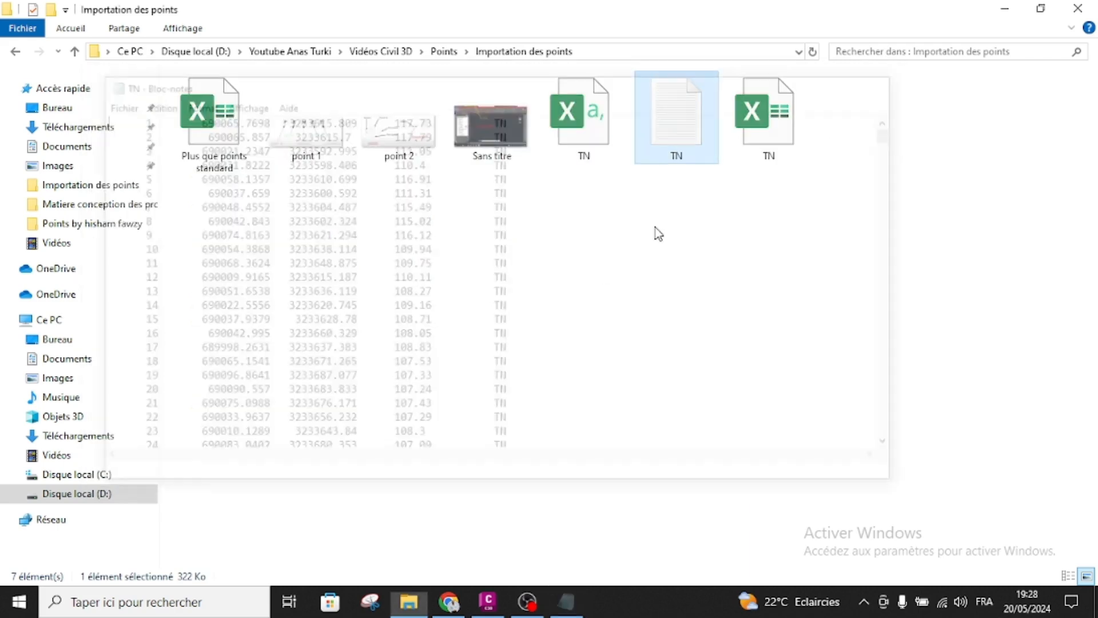
Step: Switch to Civil 3D, start a point import and add the TN text document to its selected files
left_click(486, 606)
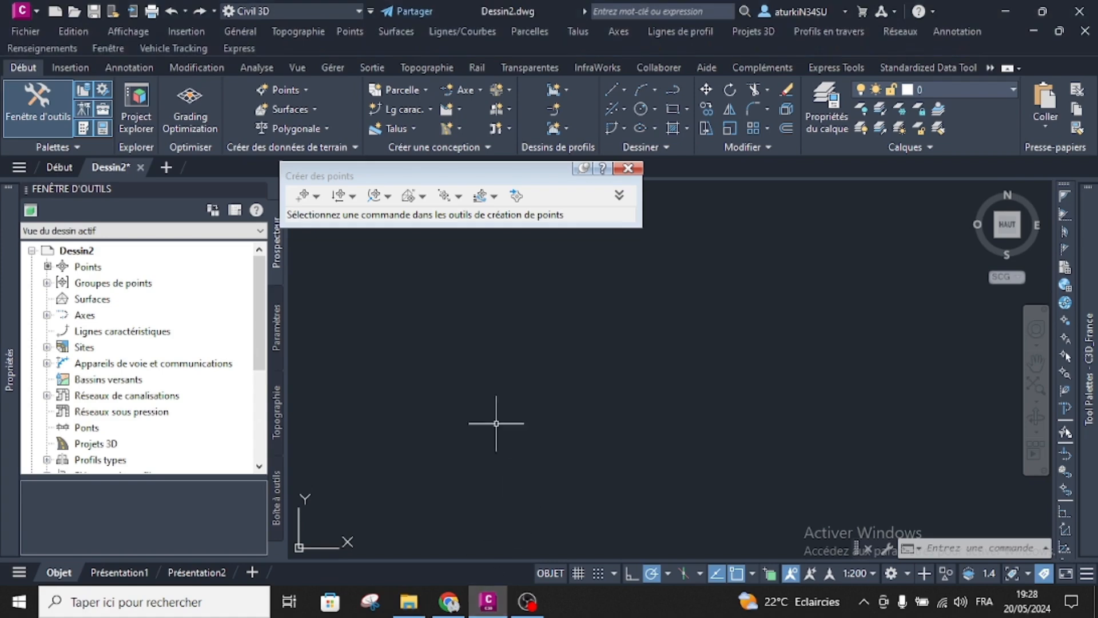
left_click(517, 197)
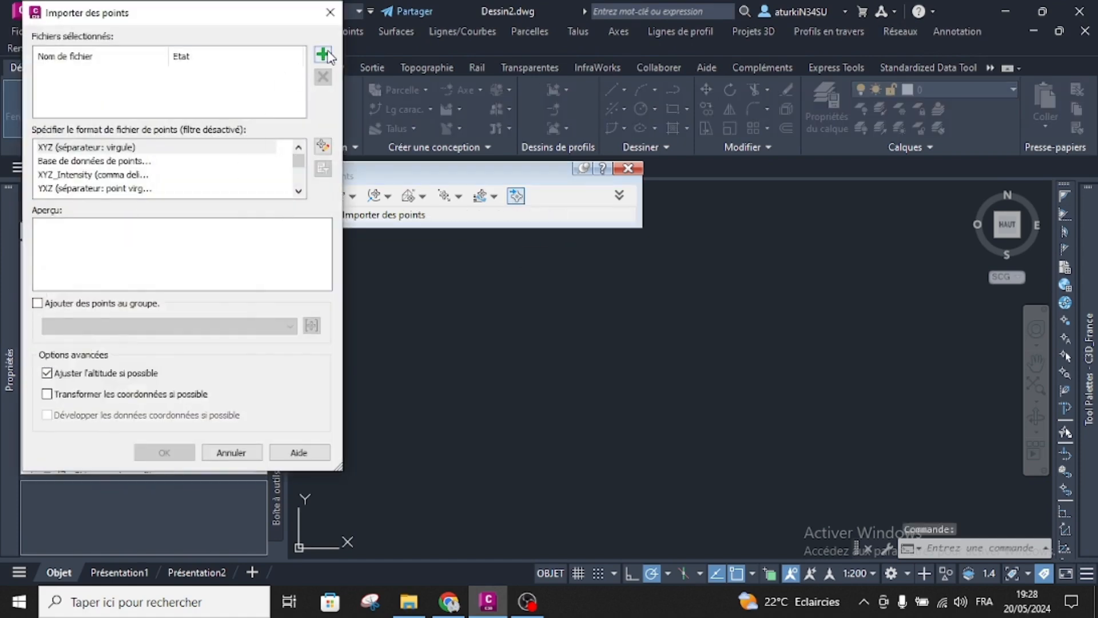
left_click(323, 54)
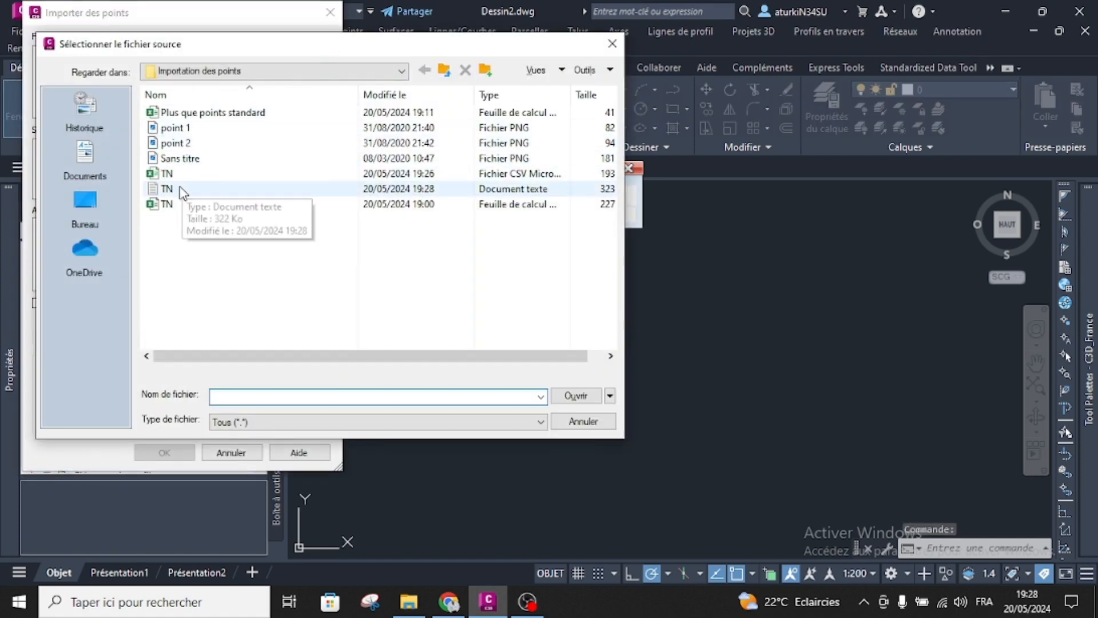
left_click(173, 194)
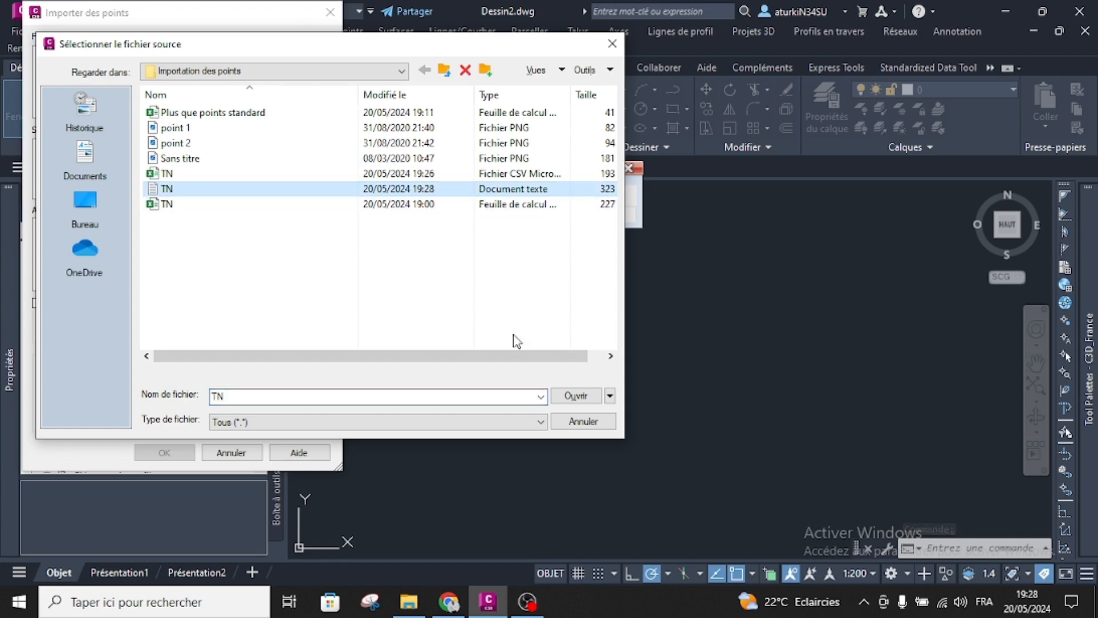
left_click(574, 395)
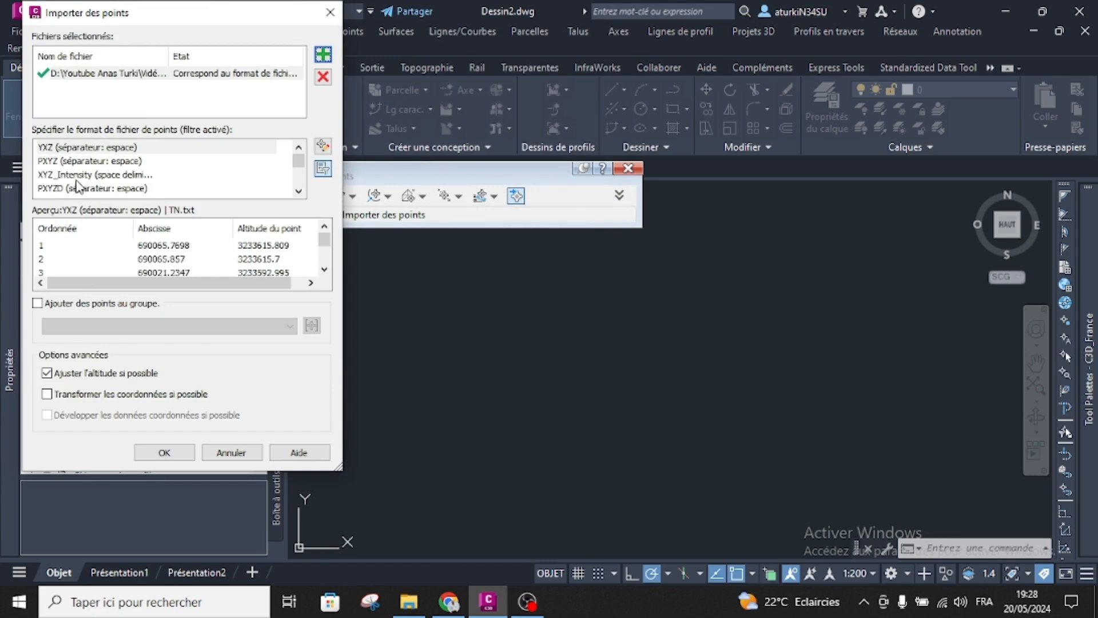
Step: Import the points of TN.txt using the PXYZD (séparateur: espace) format, applying the next point number to all duplicates
left_click(57, 189)
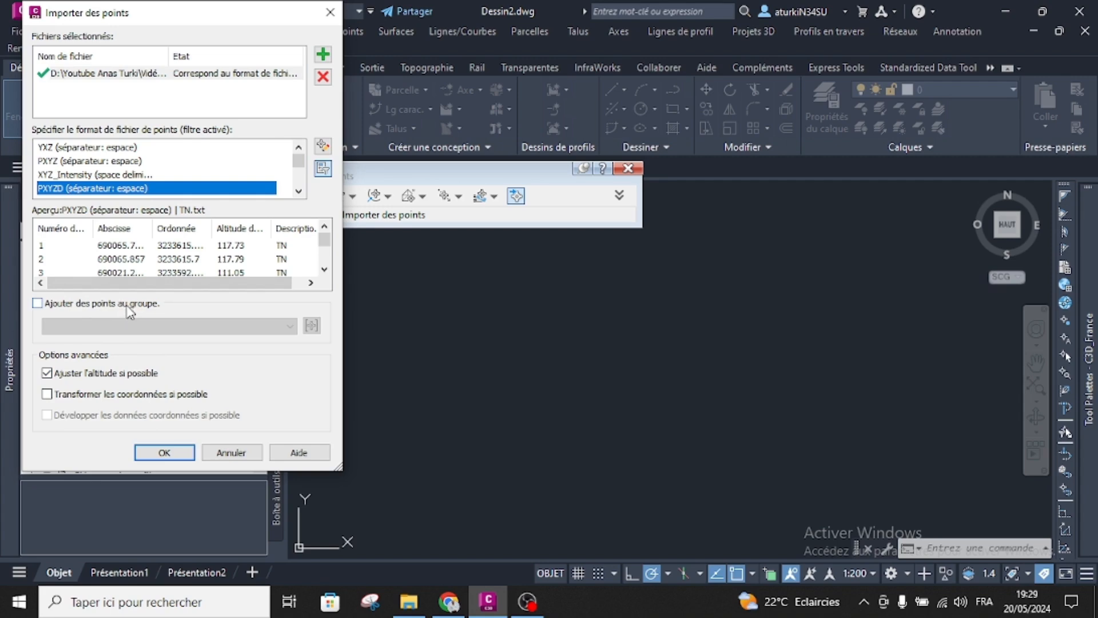
left_click(164, 453)
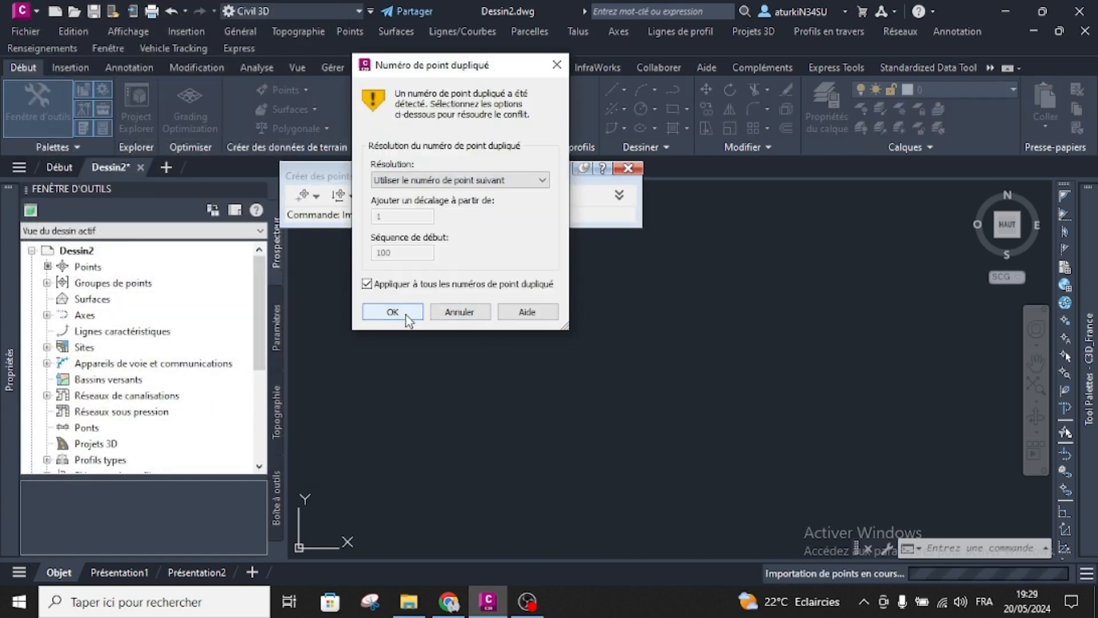
left_click(399, 310)
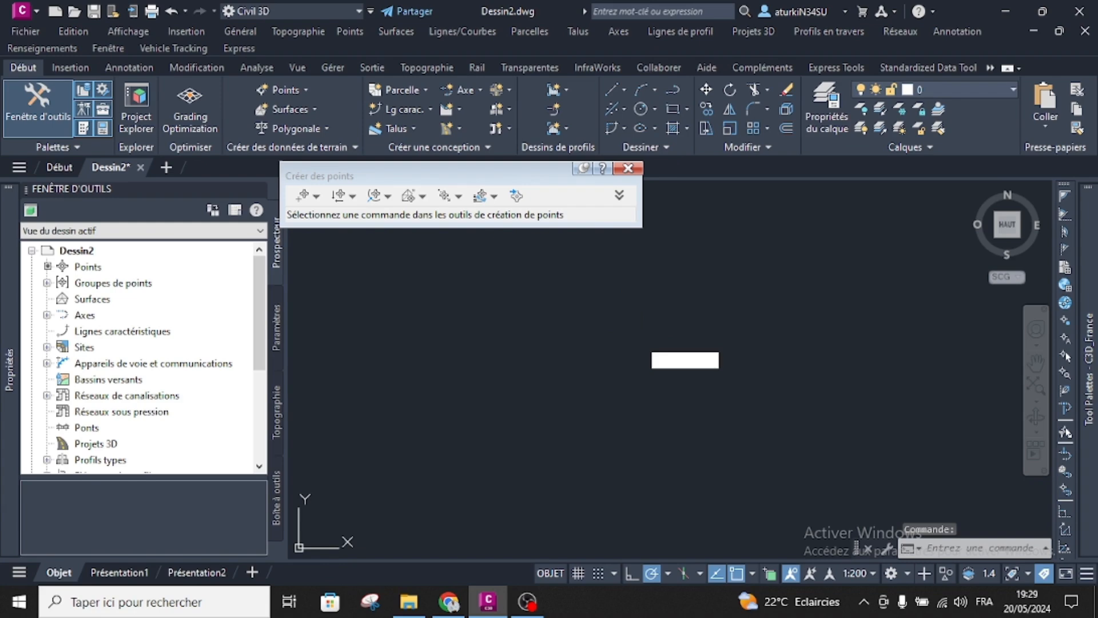
Step: Examine the imported TN.txt points across their full extents and up close, and undo the point import
middle_click(639, 338)
middle_click(639, 339)
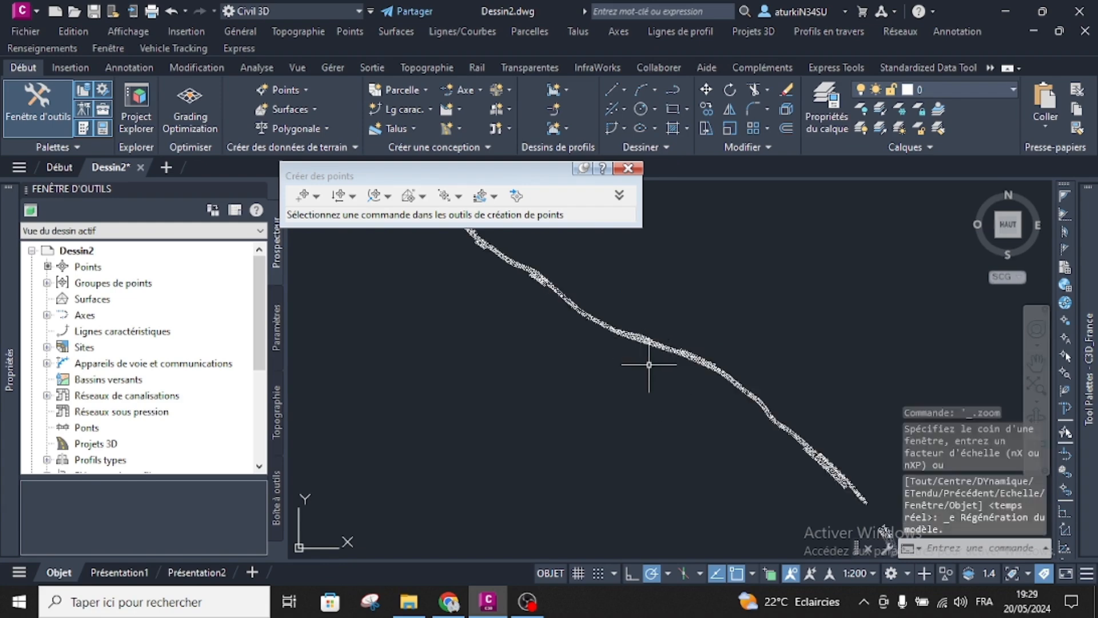
scroll(645, 368, "down", 1)
scroll(595, 343, "up", 3)
scroll(587, 337, "up", 6)
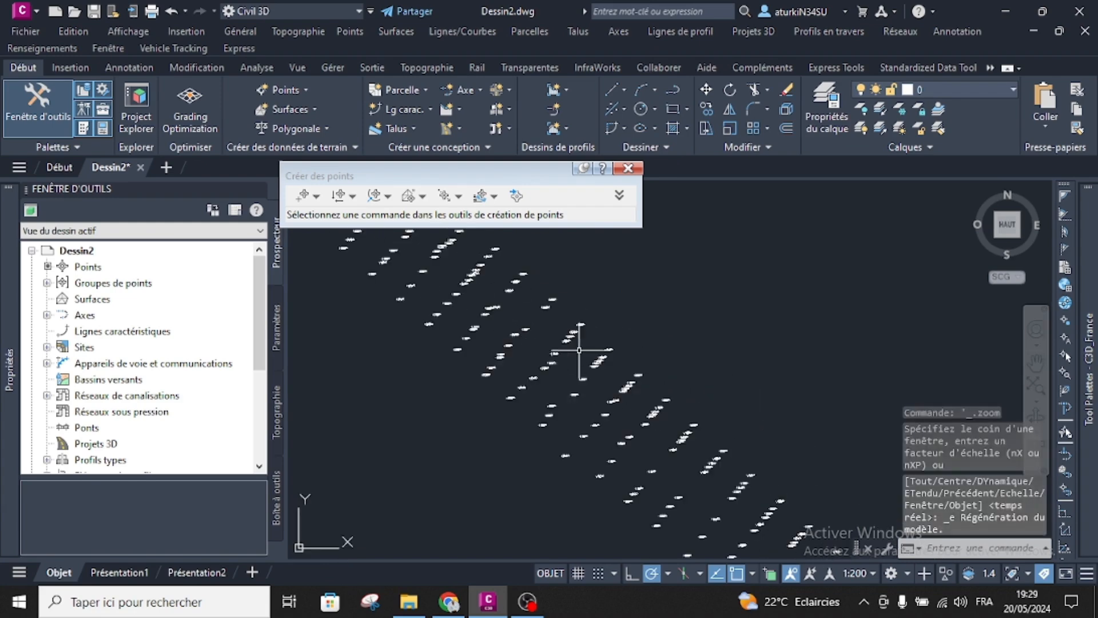
scroll(543, 325, "down", 4)
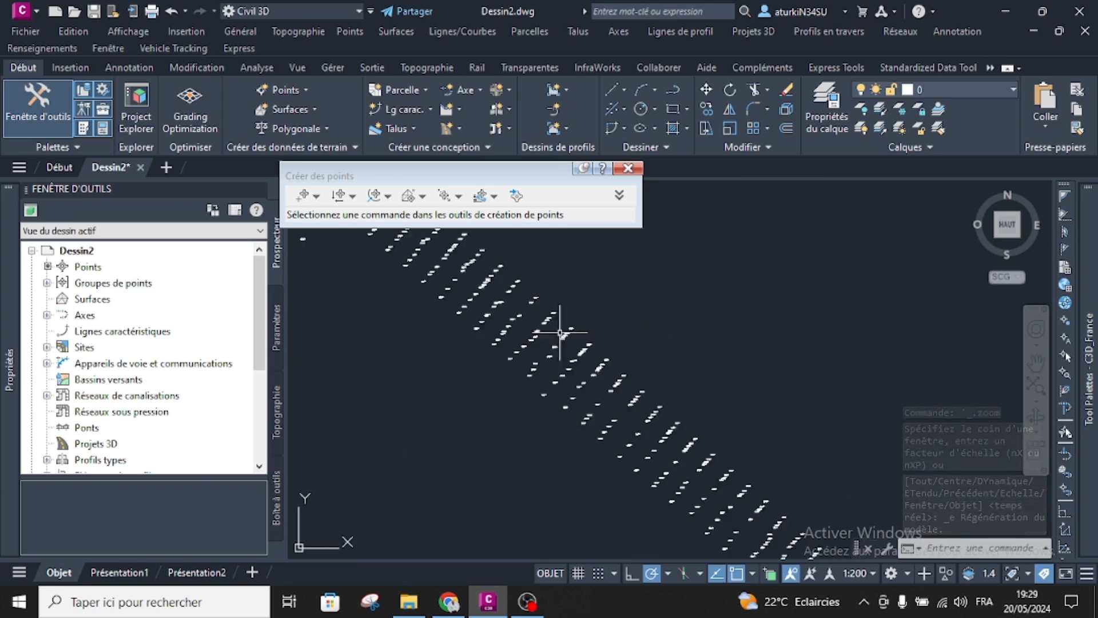
mouse_move(574, 356)
scroll(572, 358, "down", 4)
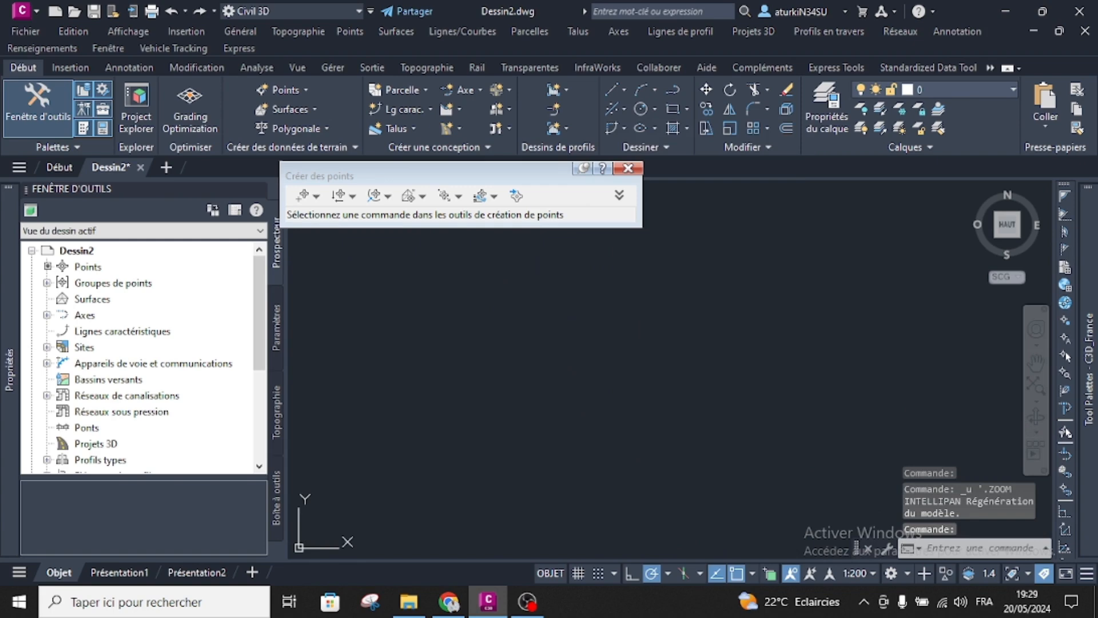
key("ctrl+z")
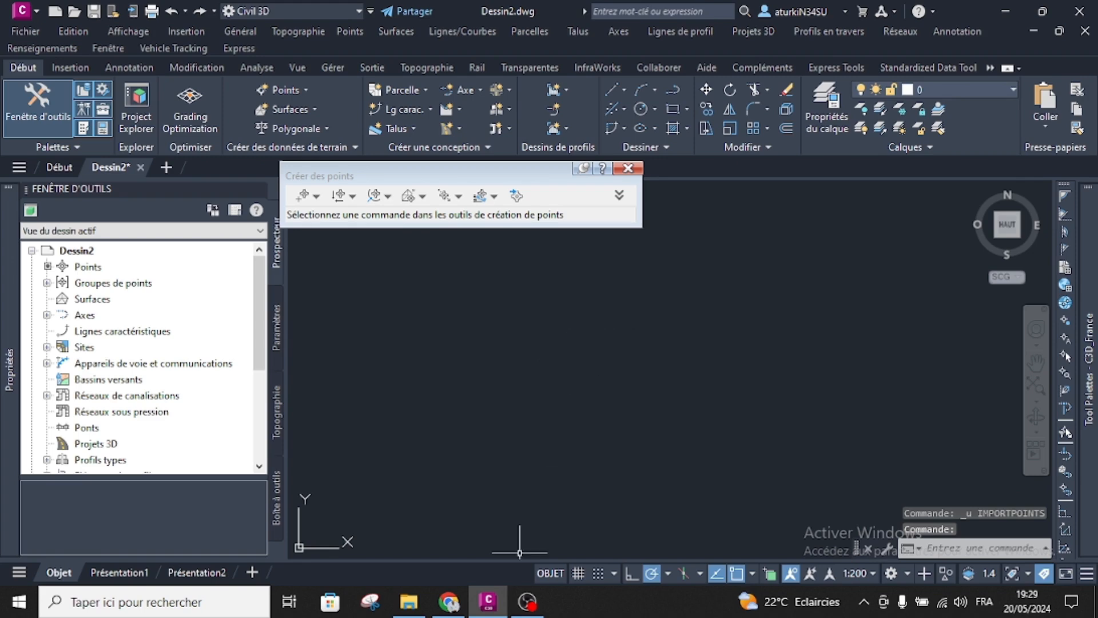
Step: Open the TN workbook from the Importation des points folder in Excel, save it as Texte (séparateur : tabulation) named TN tabulation, and close it
left_click(413, 605)
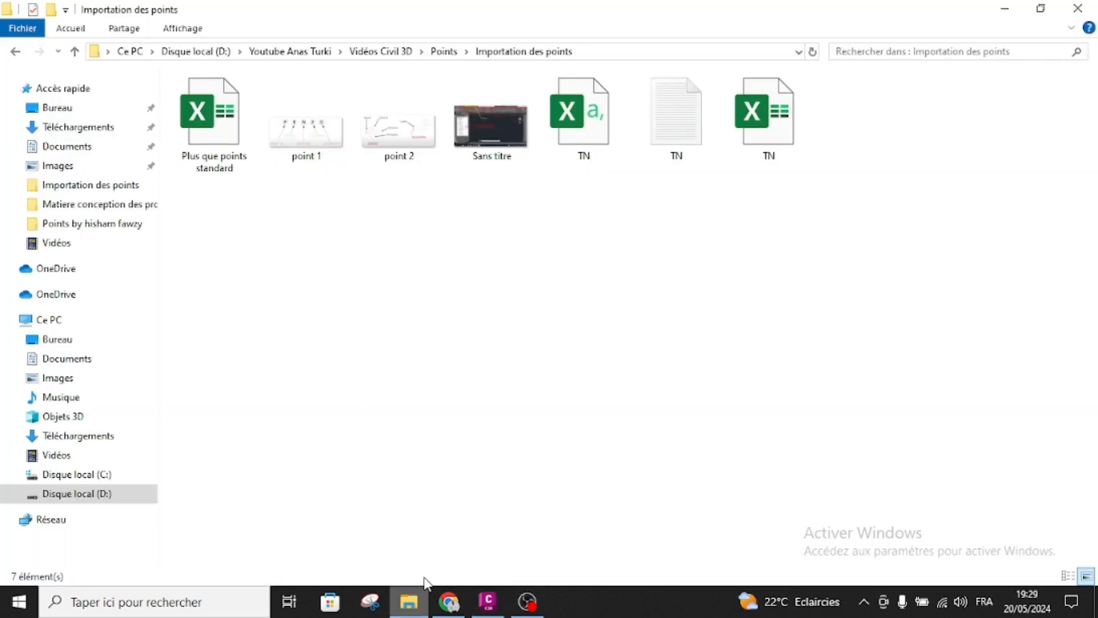
double_click(765, 142)
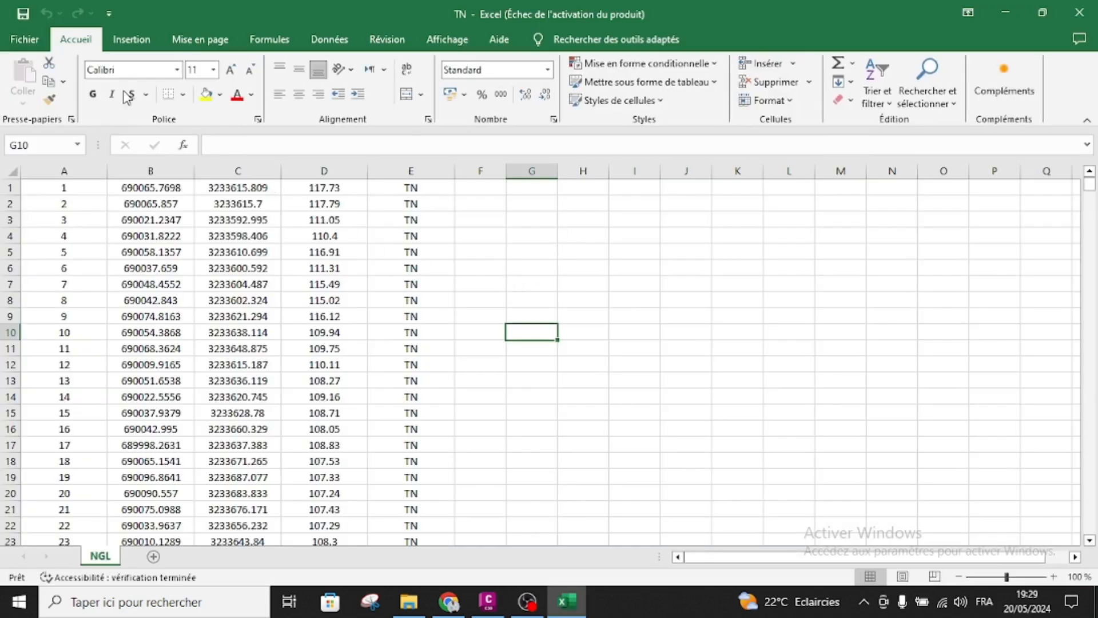
left_click(26, 36)
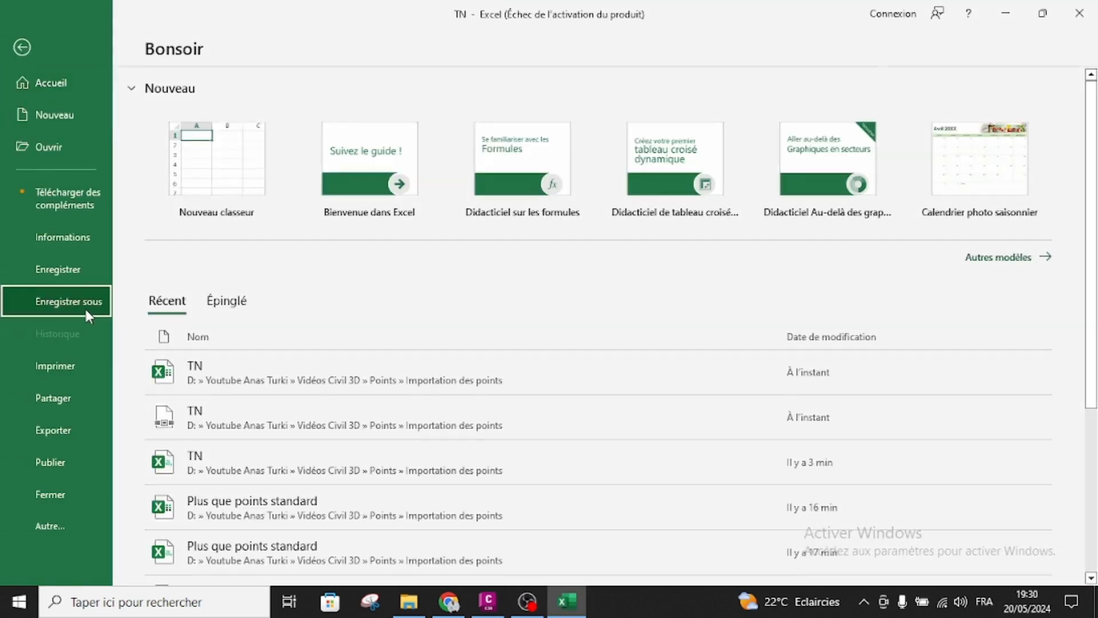
left_click(84, 304)
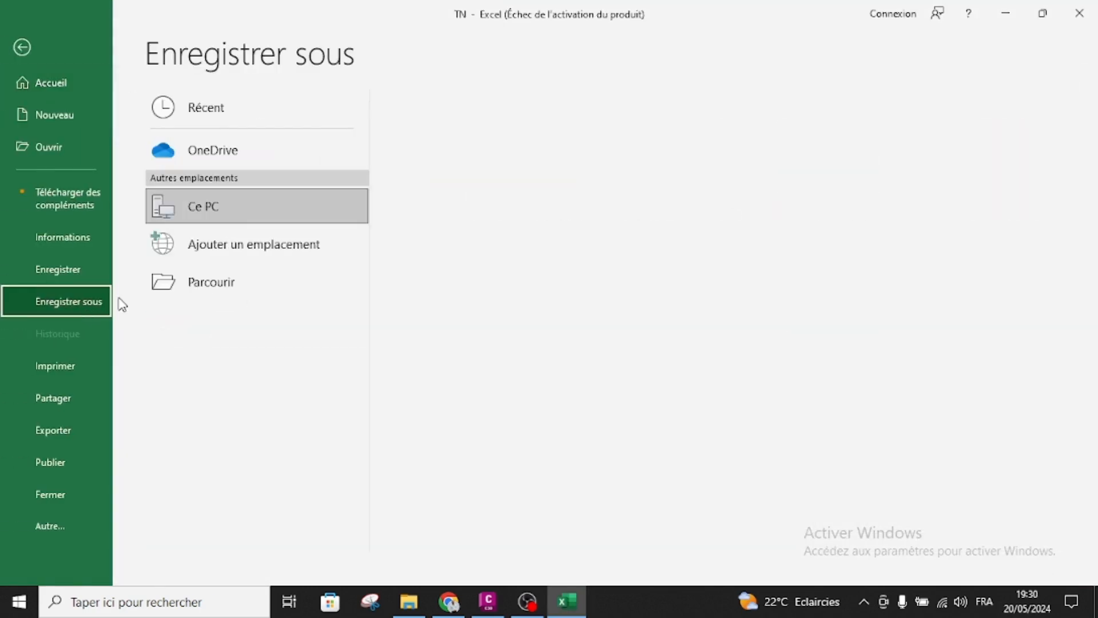
left_click(245, 286)
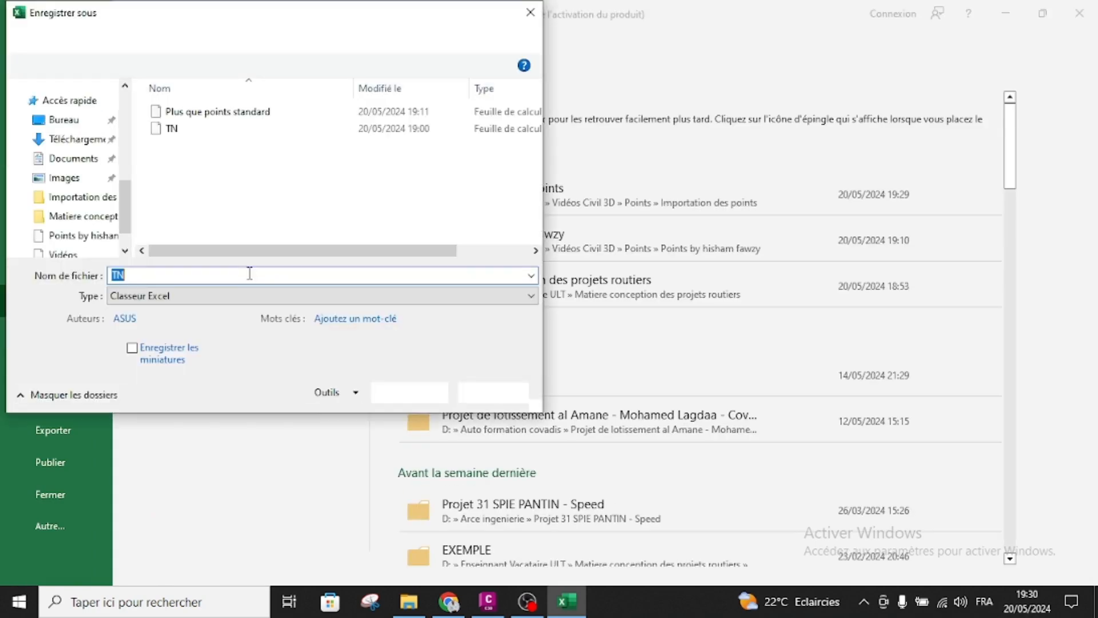
left_click(211, 296)
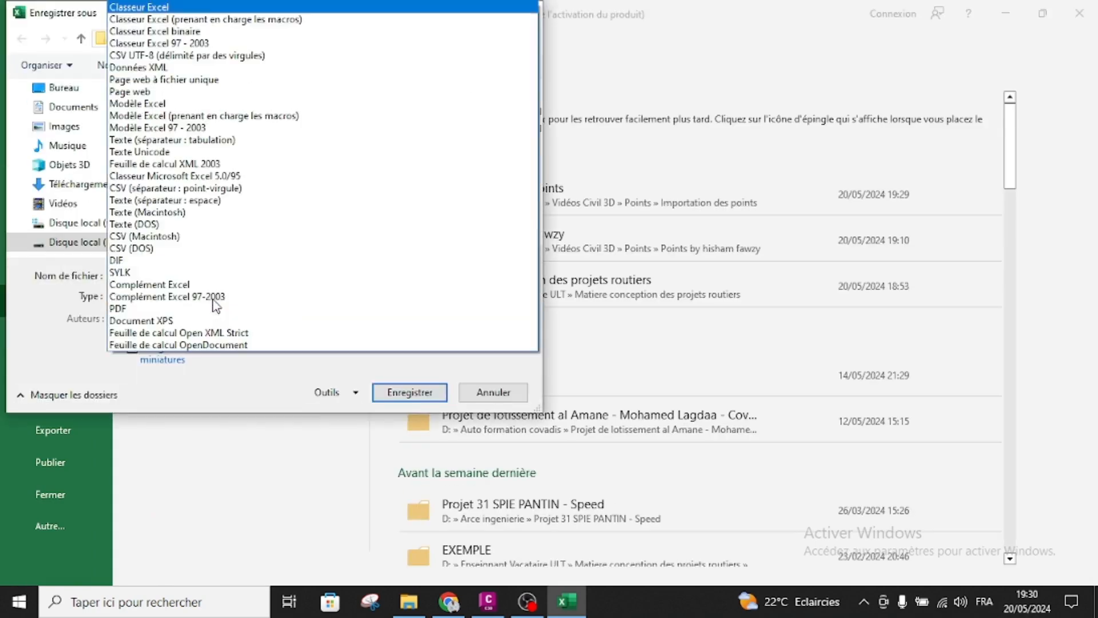
left_click(170, 141)
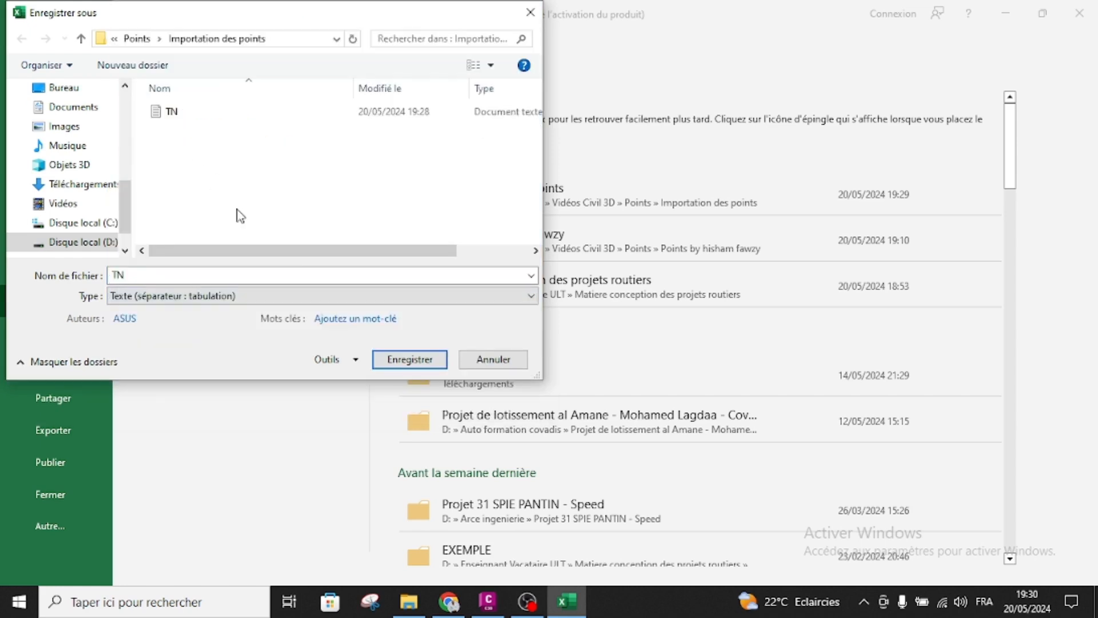
left_click(236, 278)
left_click(407, 359)
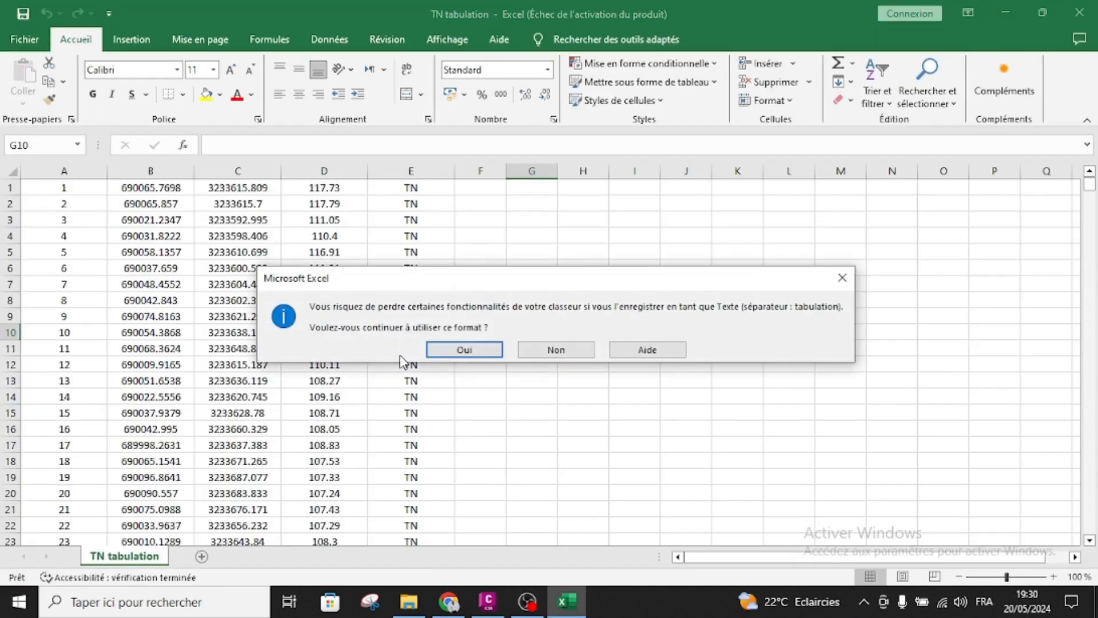
left_click(462, 349)
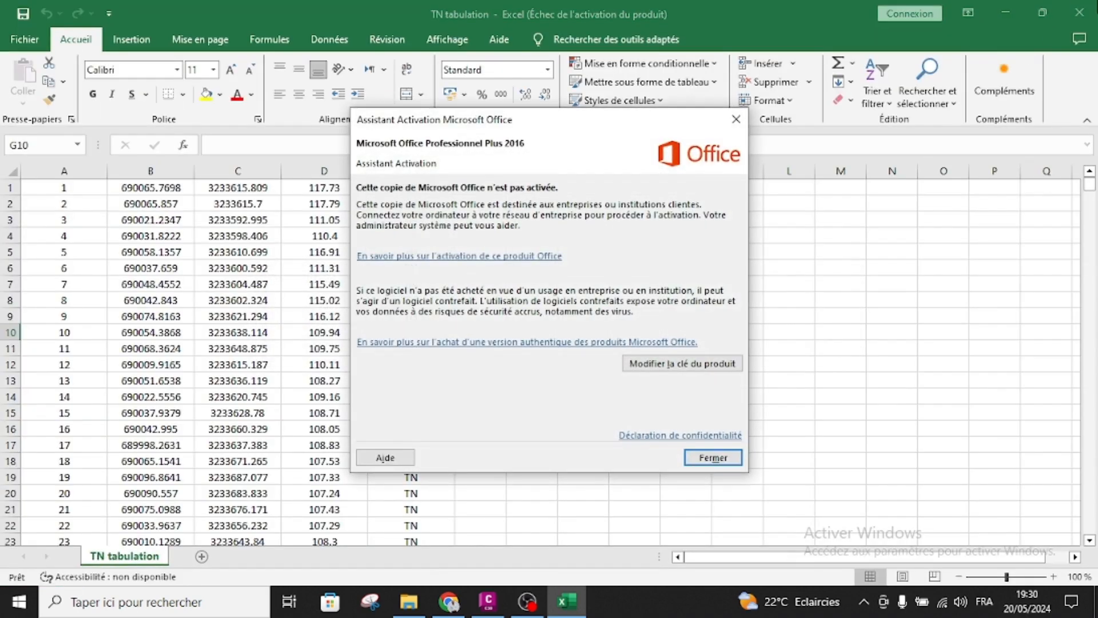
left_click(737, 119)
left_click(1080, 13)
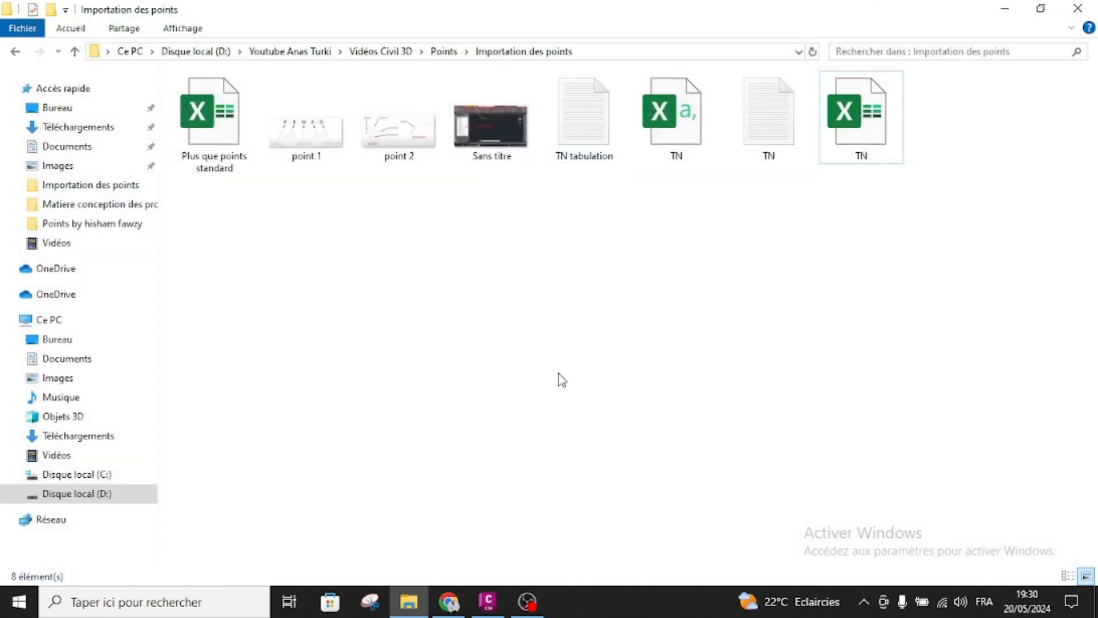
Step: Return to Civil 3D, start a point import and add the TN tabulation text file to its selected files
left_click(488, 601)
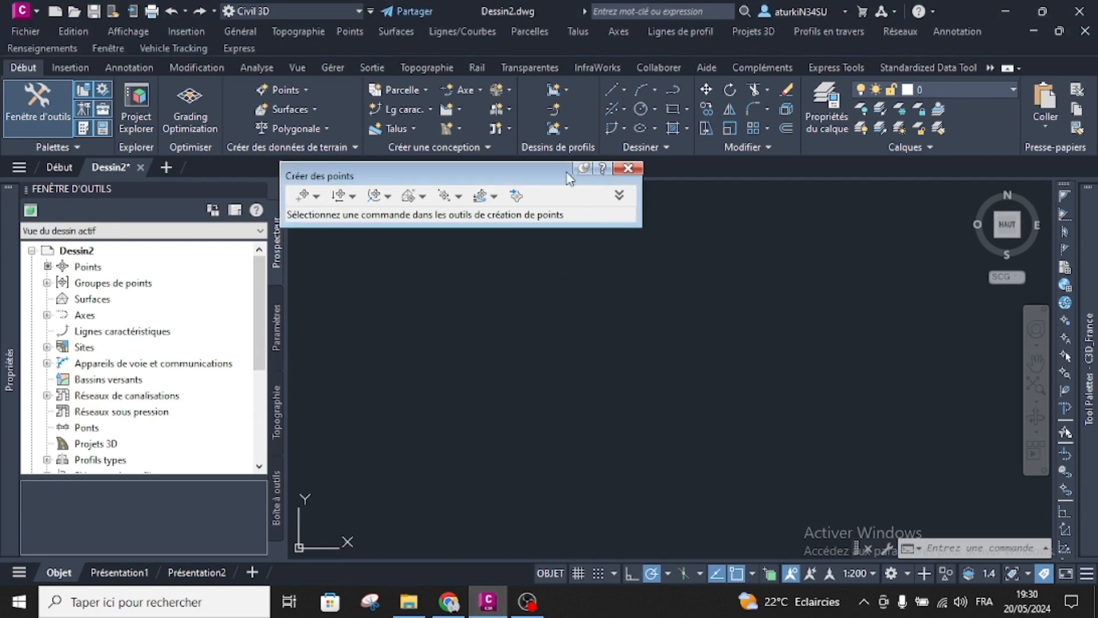
left_click(516, 195)
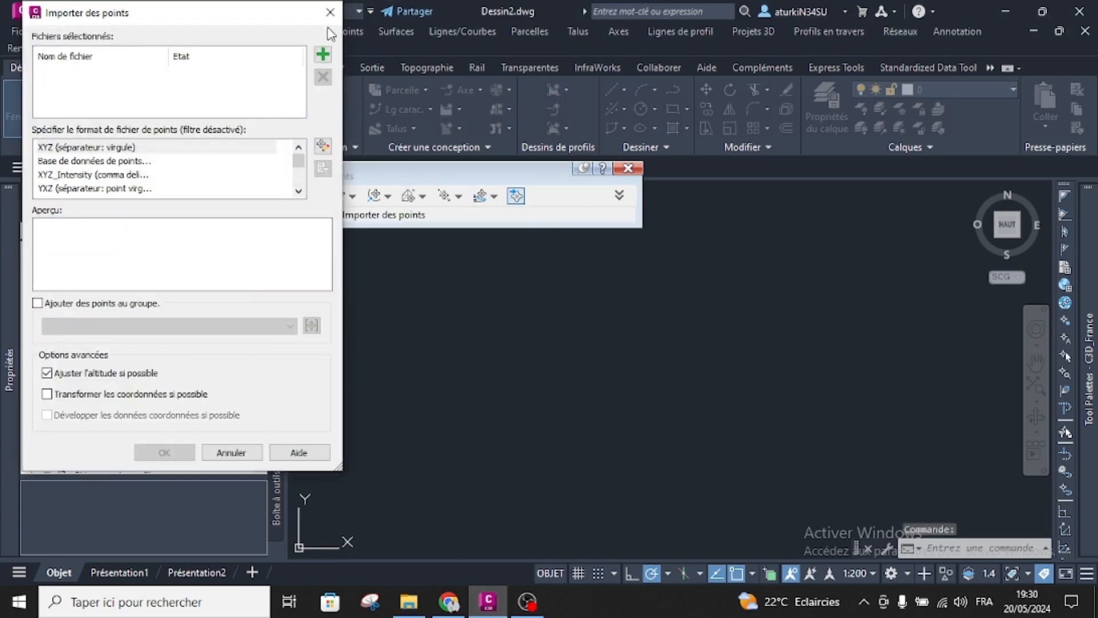
left_click(323, 55)
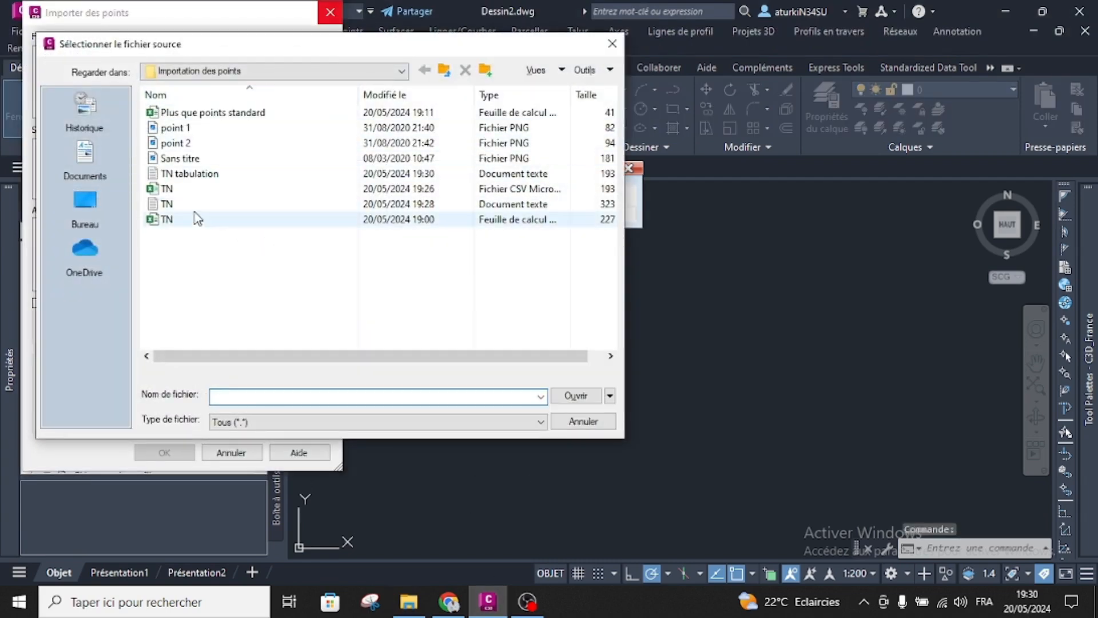
left_click(177, 174)
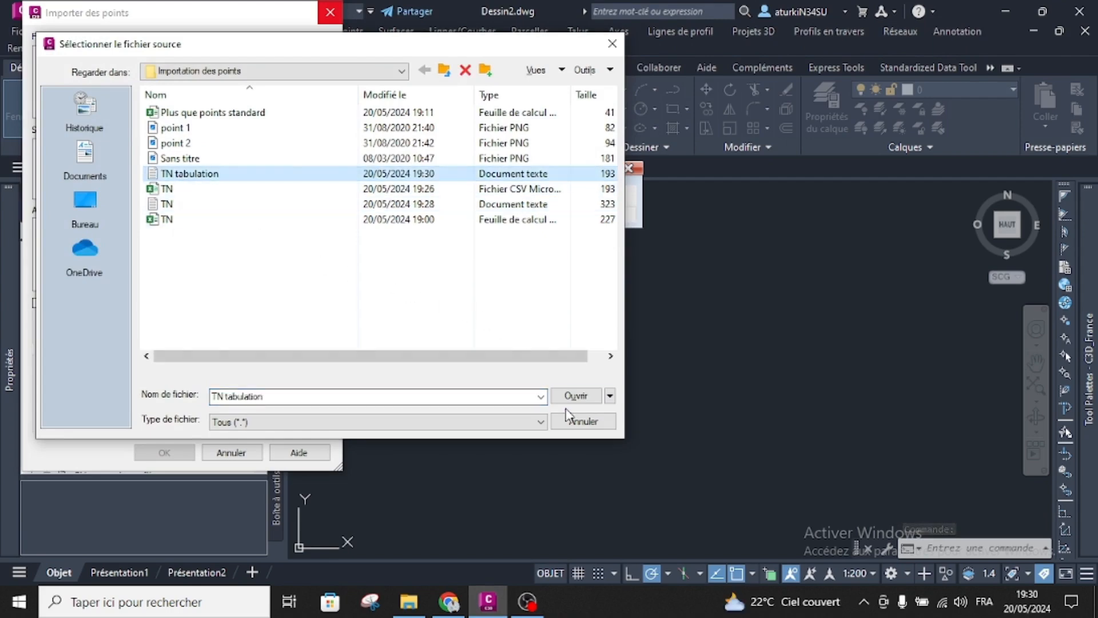
left_click(575, 397)
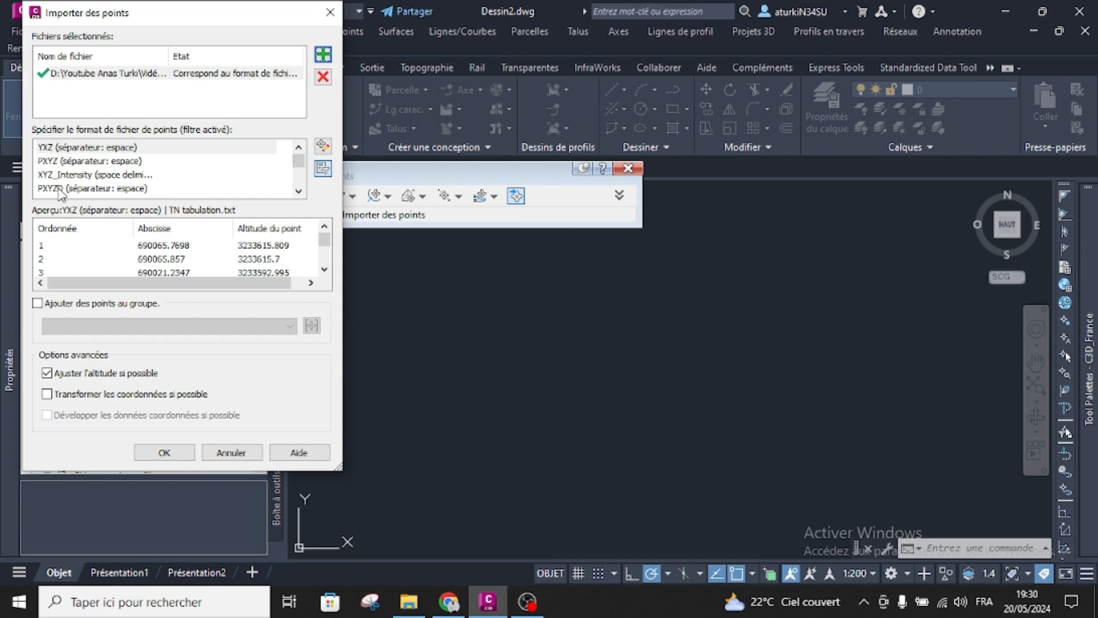
Step: Import the TN tabulation points using the PXYZD (séparateur: espace) format and examine them at full extents and up close
left_click(61, 189)
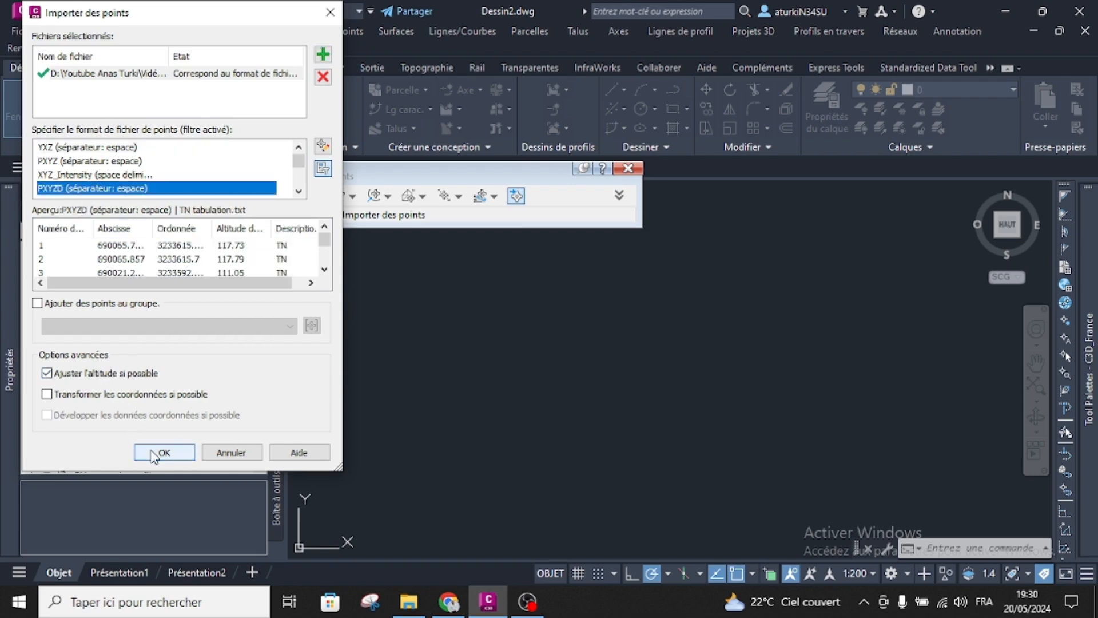
left_click(155, 451)
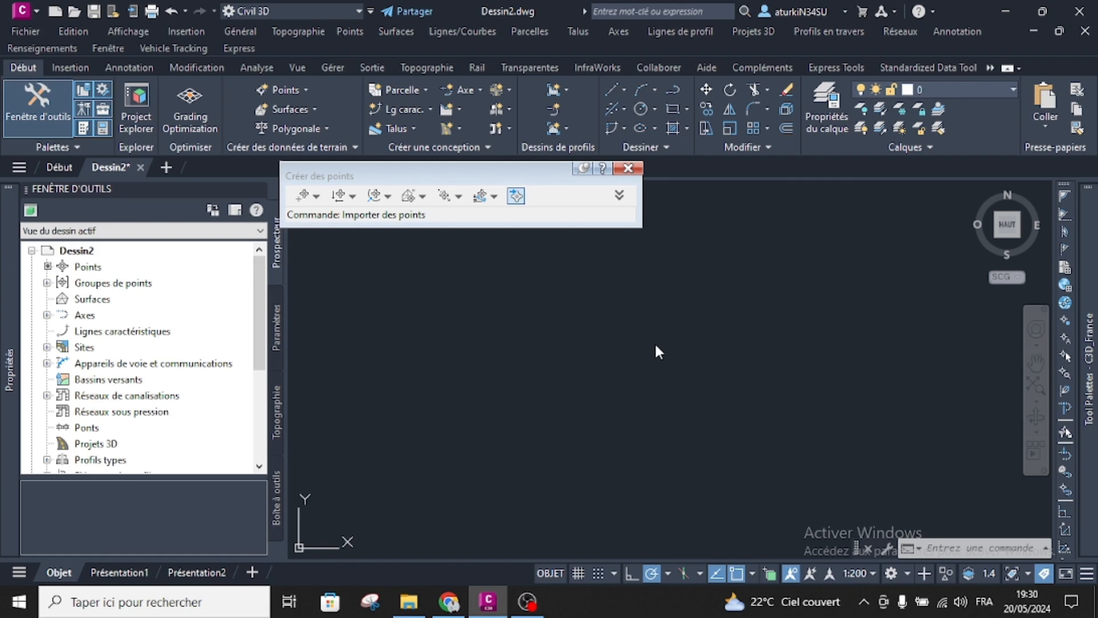
key("z")
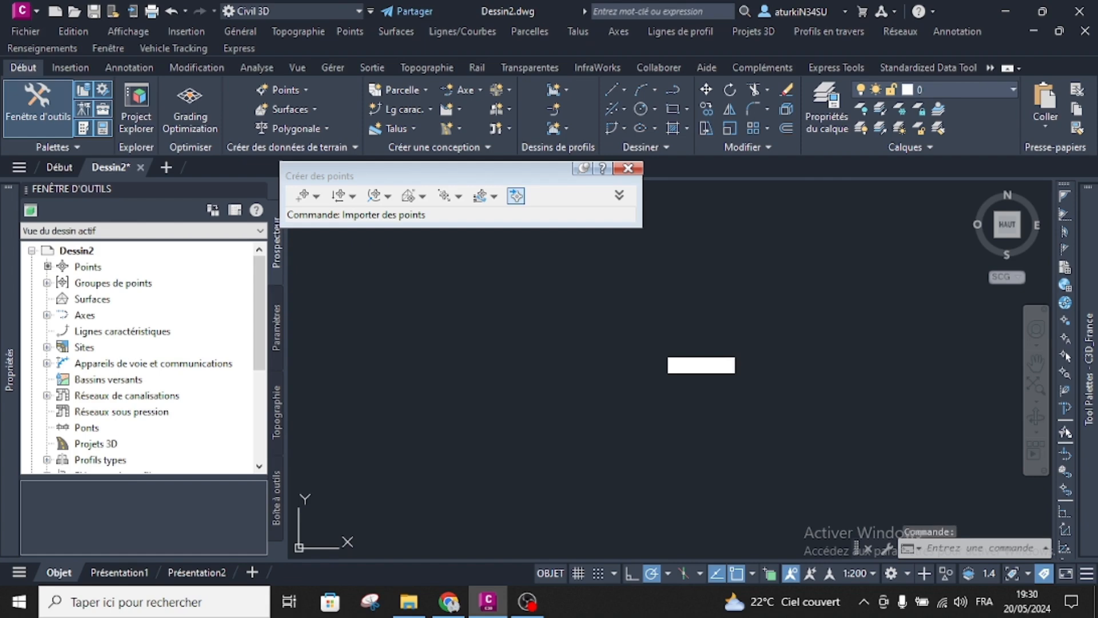
middle_click(657, 331)
middle_click(657, 331)
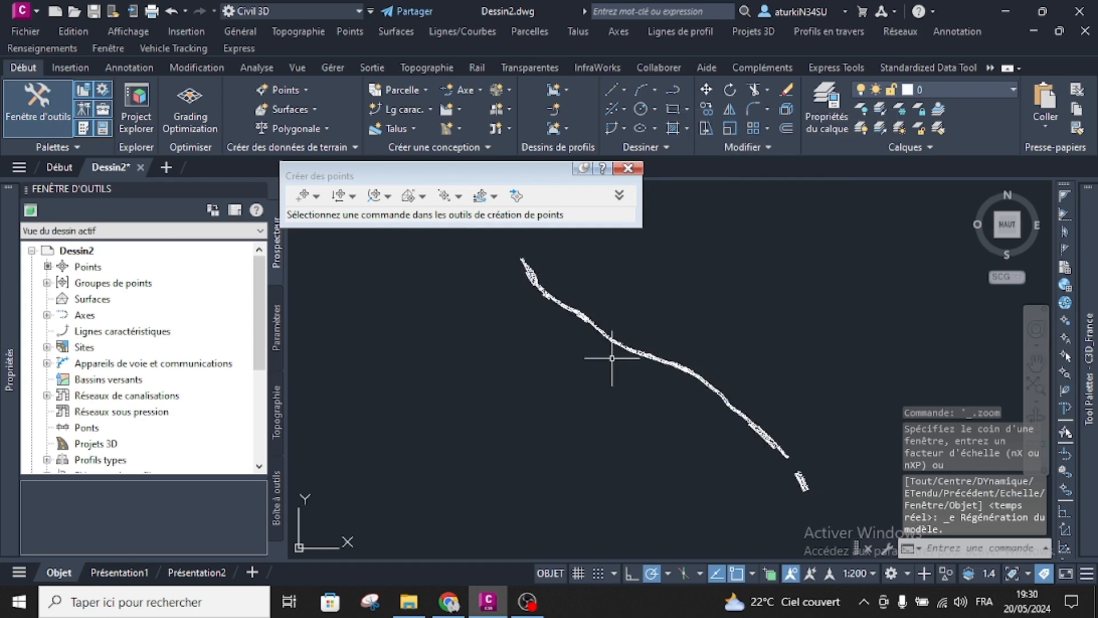
scroll(587, 316, "up", 5)
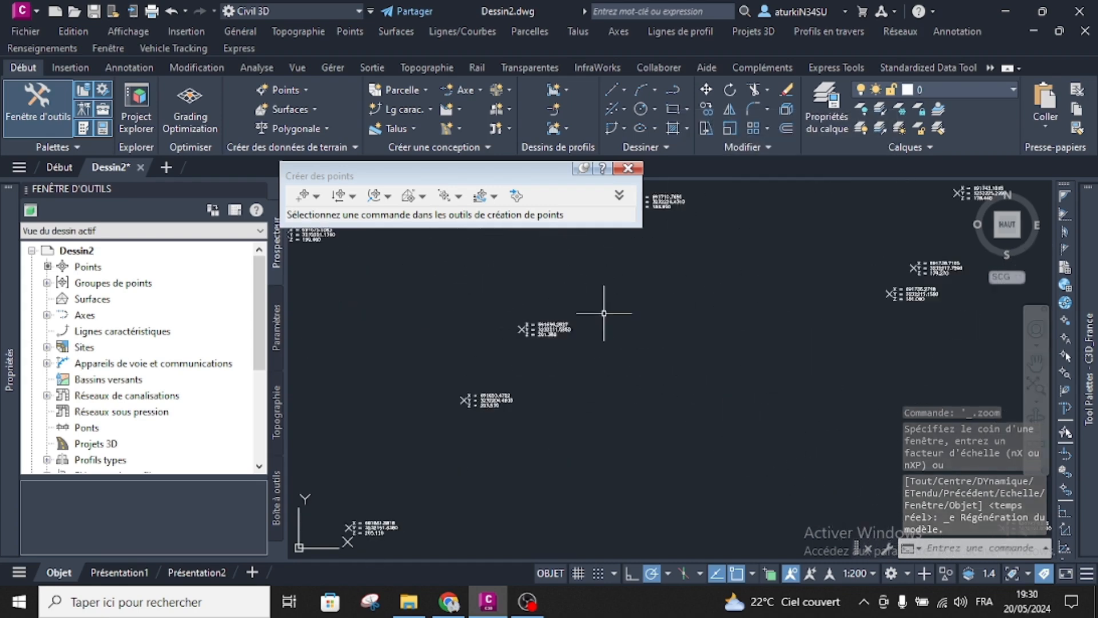
scroll(594, 324, "down", 5)
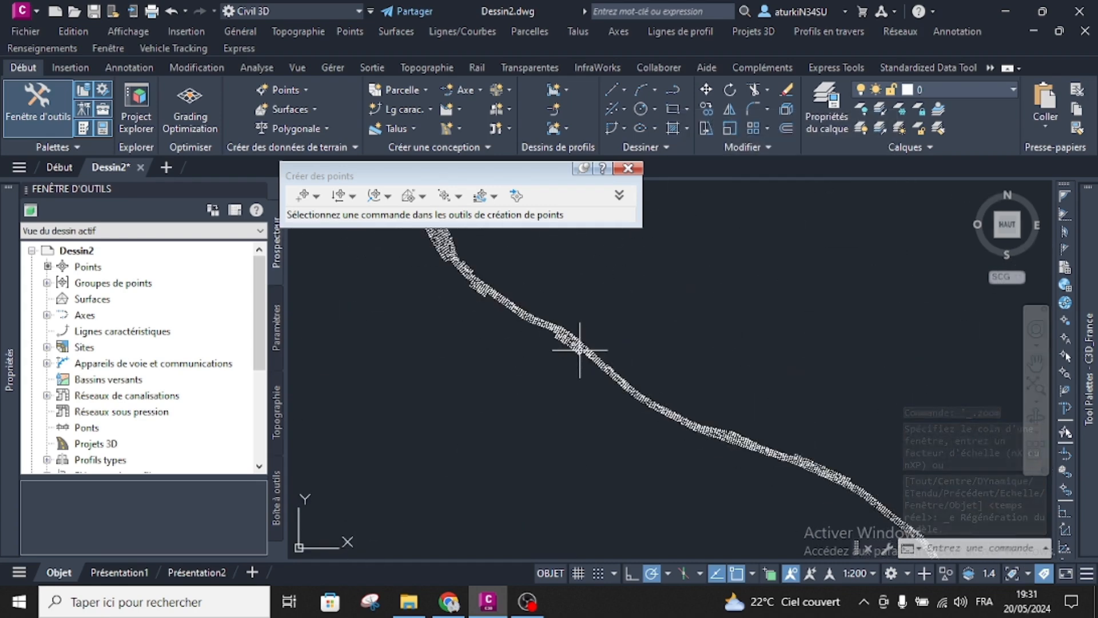
scroll(606, 404, "down", 3)
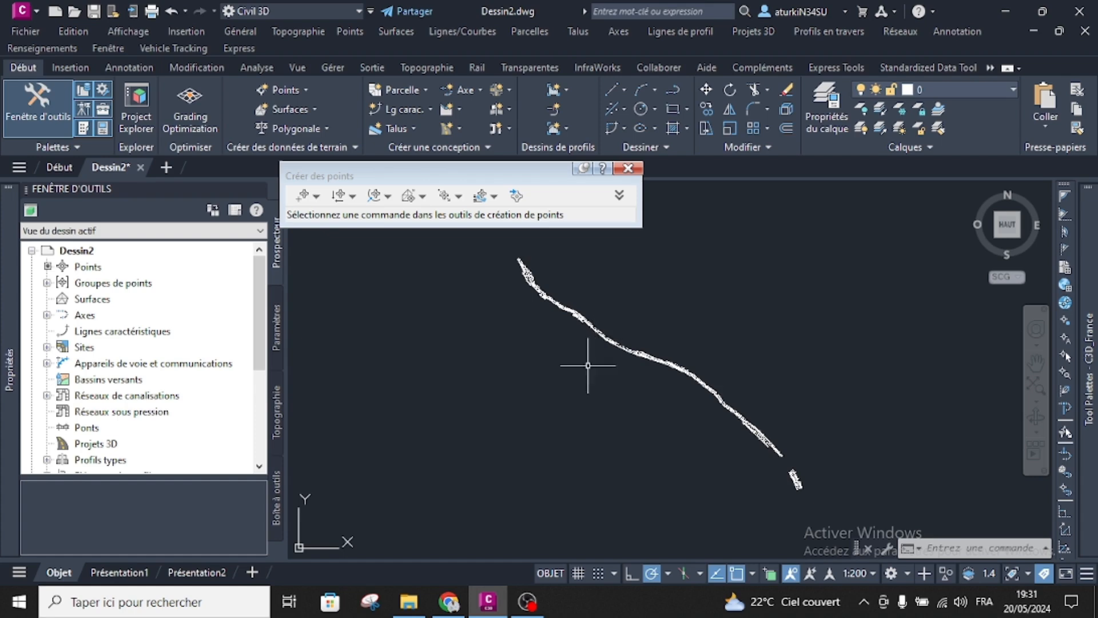
Step: Open the TN workbook from the Importation des points folder in Excel, review its columns, and close it
left_click(409, 602)
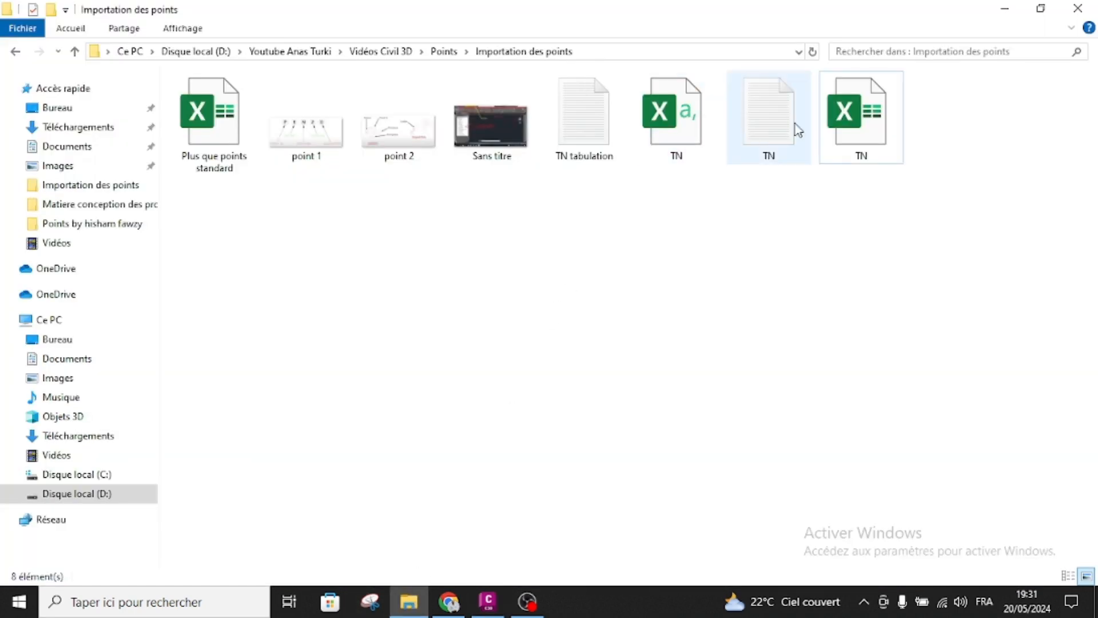
double_click(881, 111)
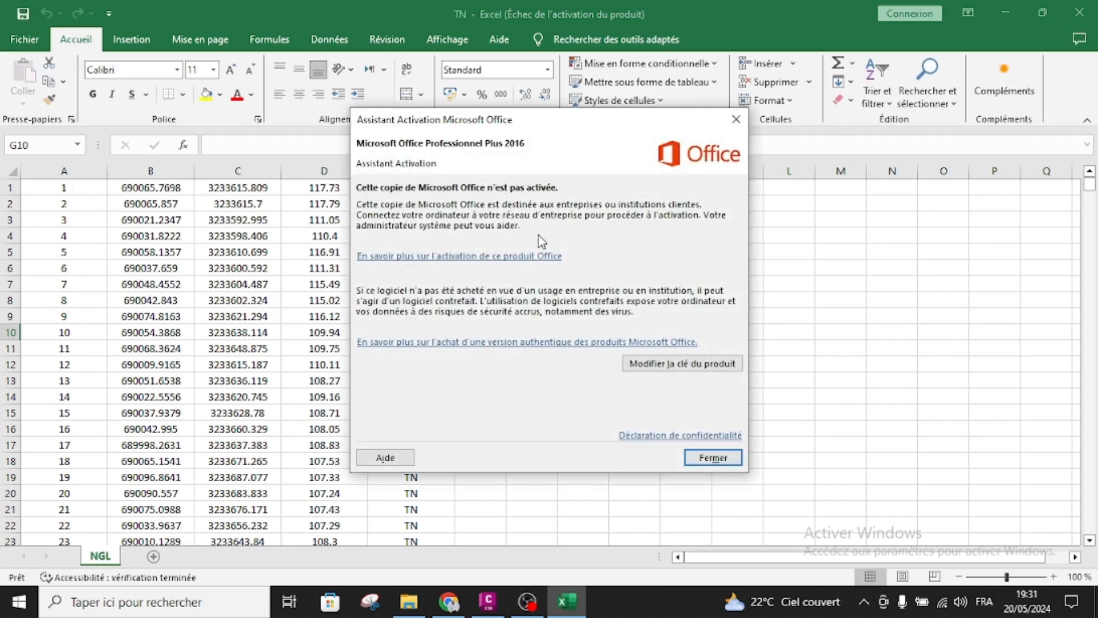
left_click(737, 119)
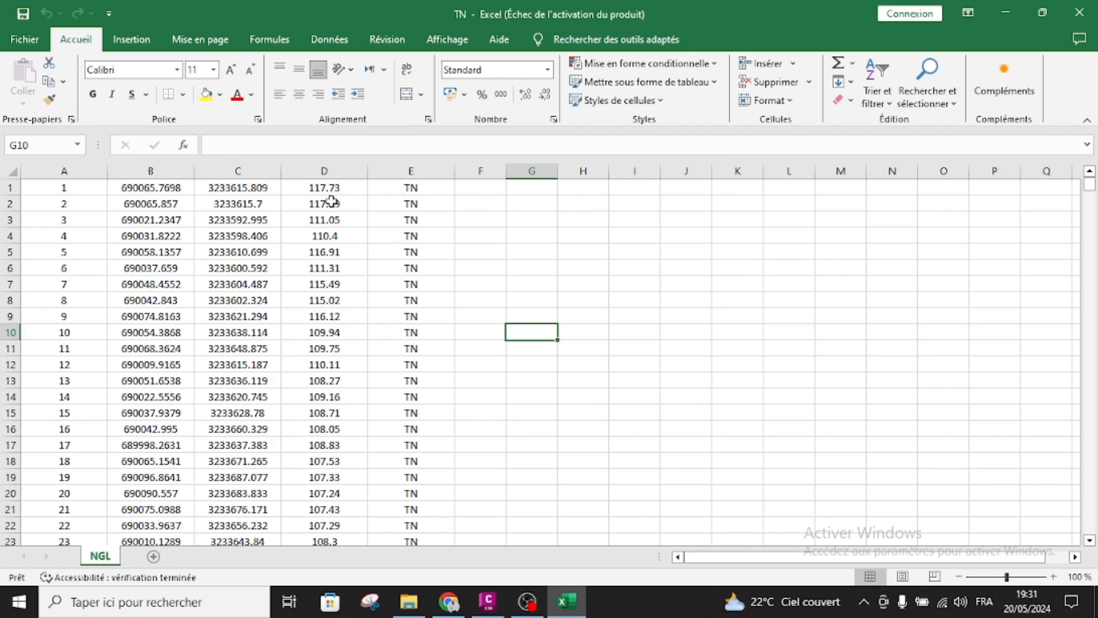
left_click(1090, 13)
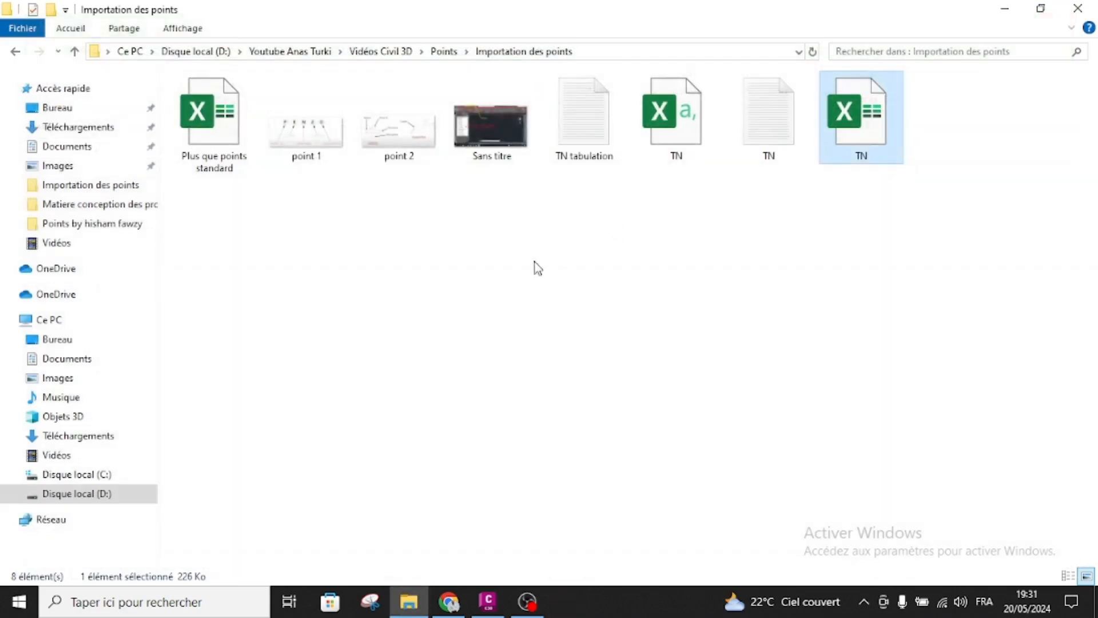
left_click(412, 278)
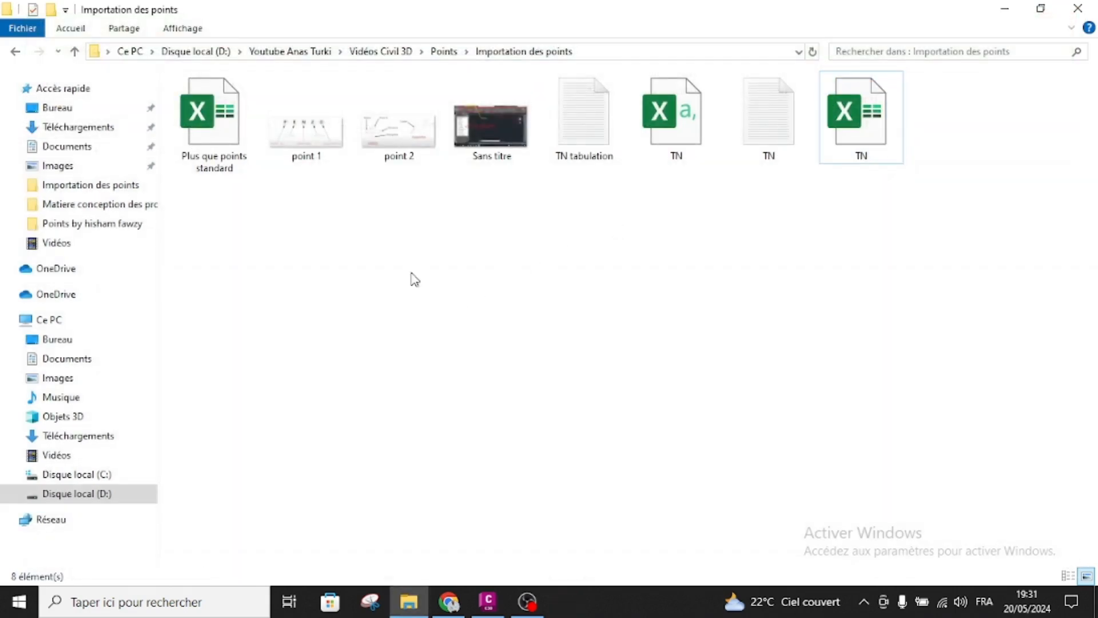
Step: Open the Plus que points standard workbook in Excel and delete its two header rows above the point data
double_click(211, 148)
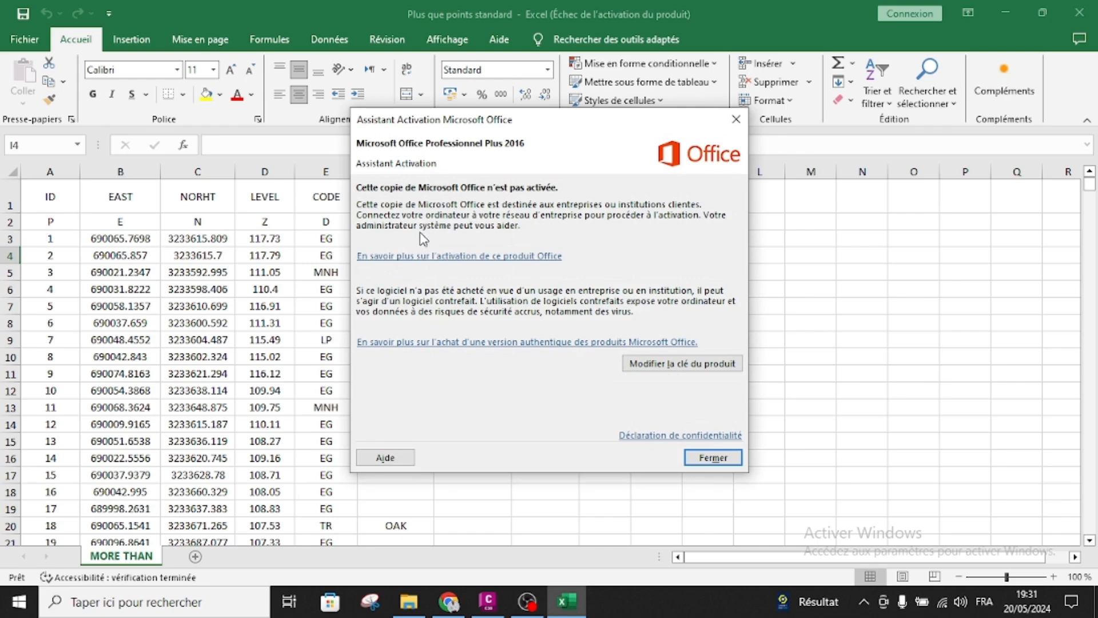
left_click(739, 119)
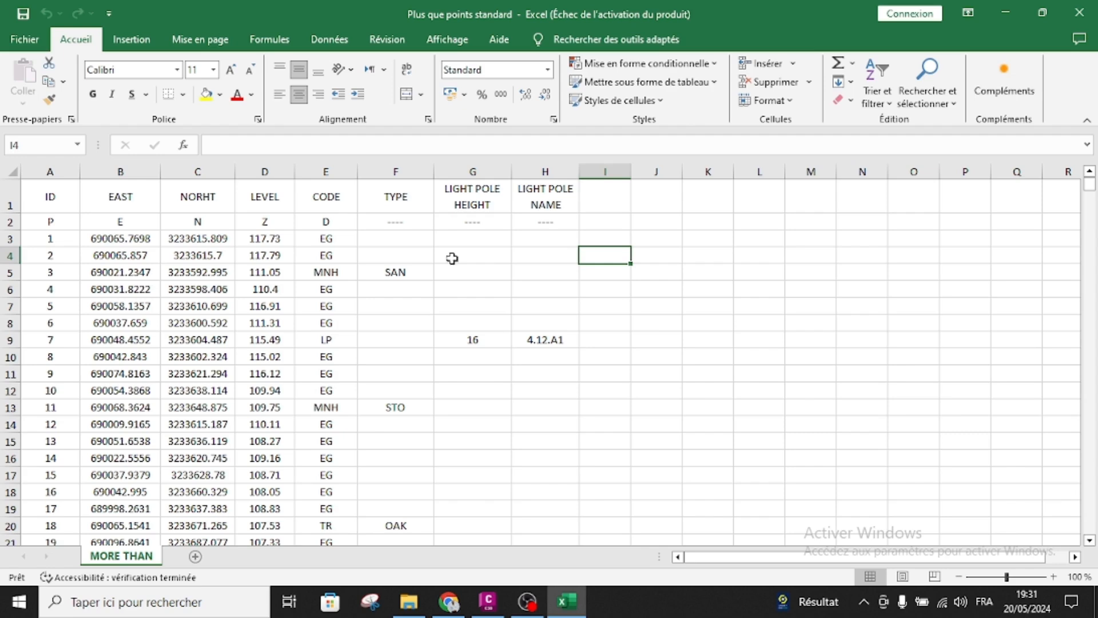
left_click(765, 259)
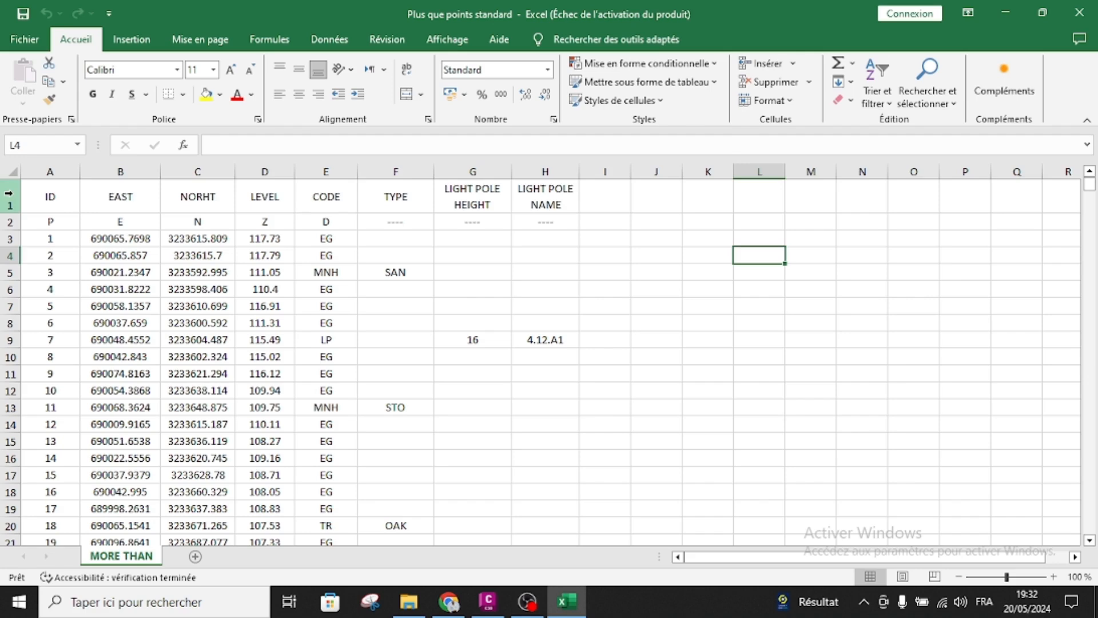
left_click_drag(8, 195, 5, 224)
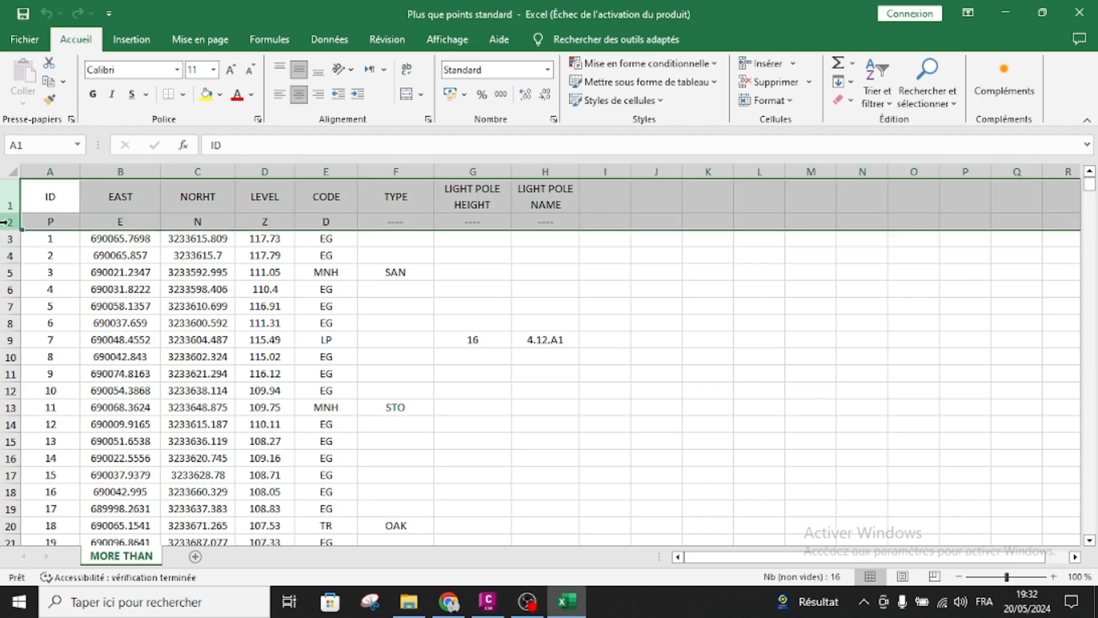
right_click(7, 222)
left_click(54, 378)
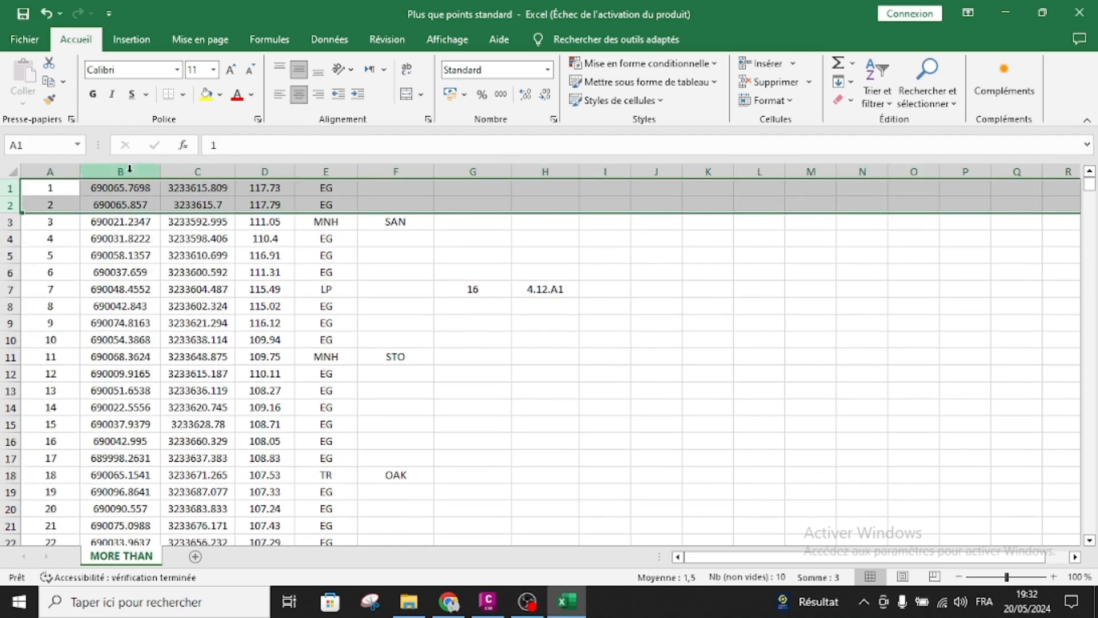
left_click(702, 291)
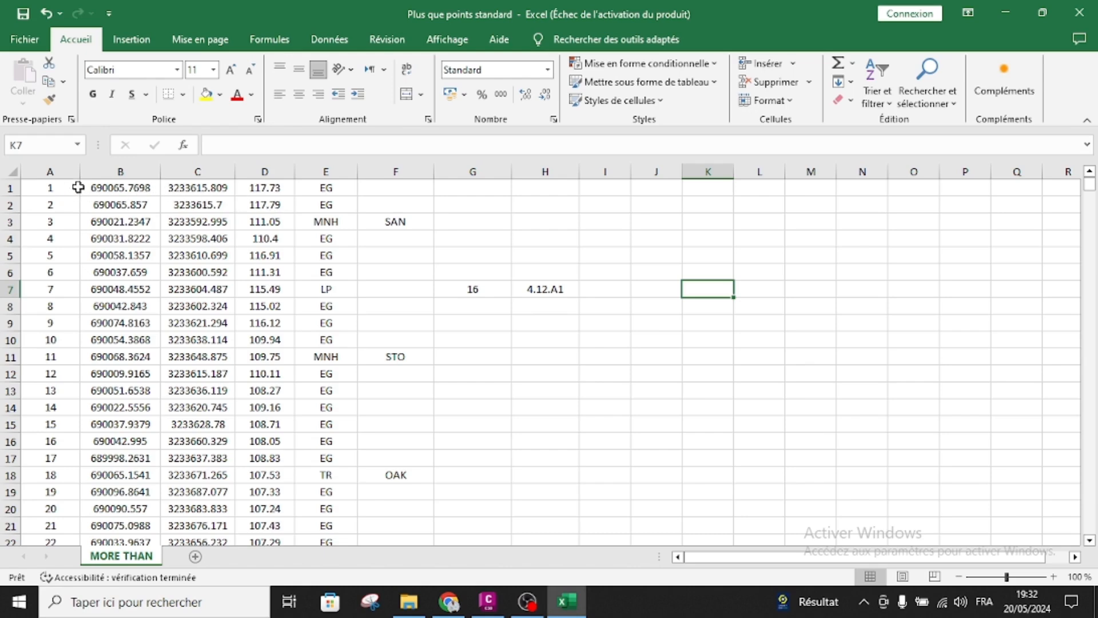
Step: Save the workbook as CSV (séparateur : point-virgule) named Plus que points standard in the Importation des points folder, and close it
left_click(23, 41)
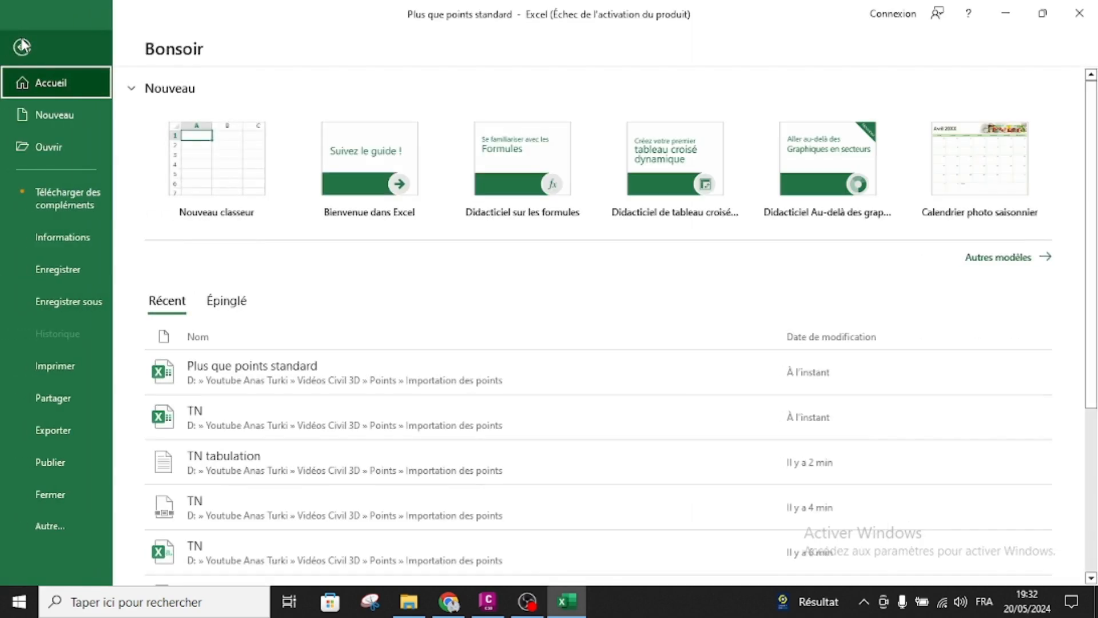
left_click(63, 302)
left_click(213, 282)
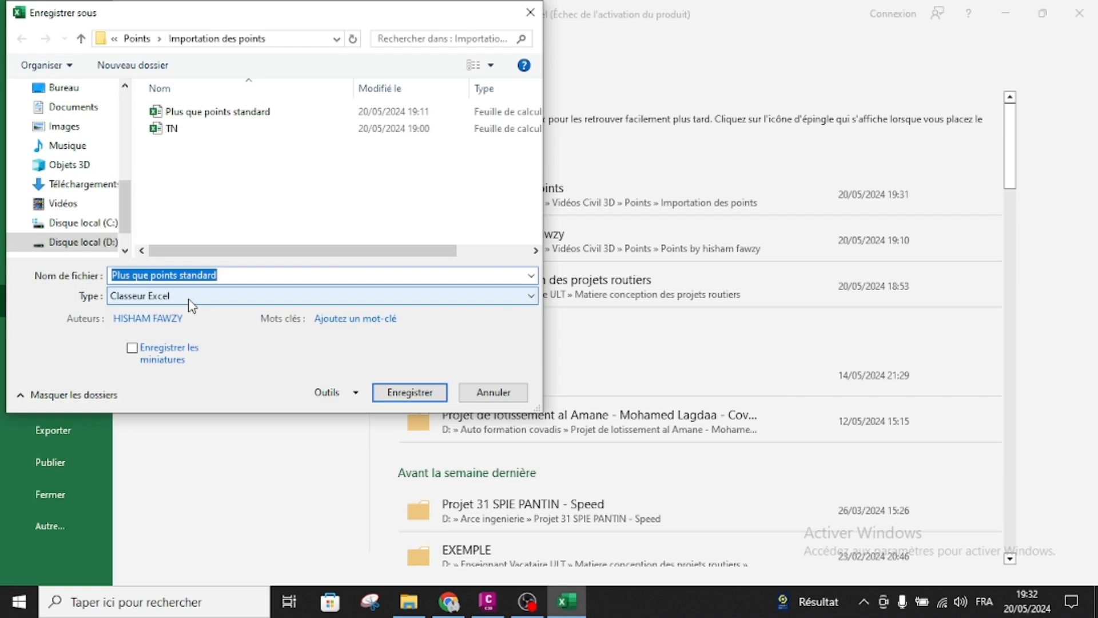
left_click(190, 298)
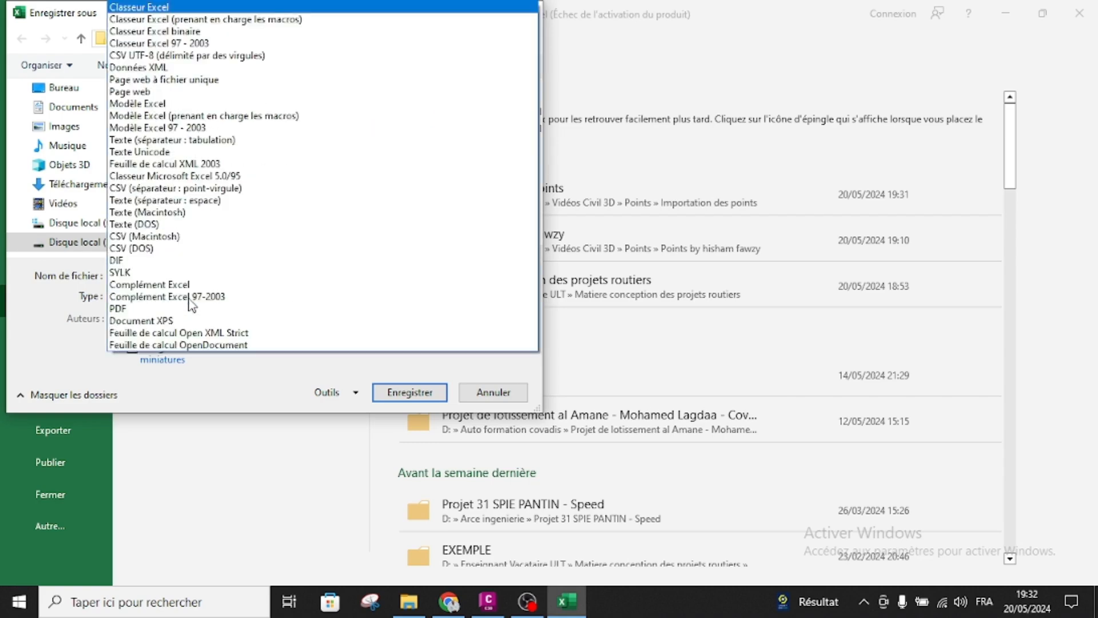
left_click(184, 190)
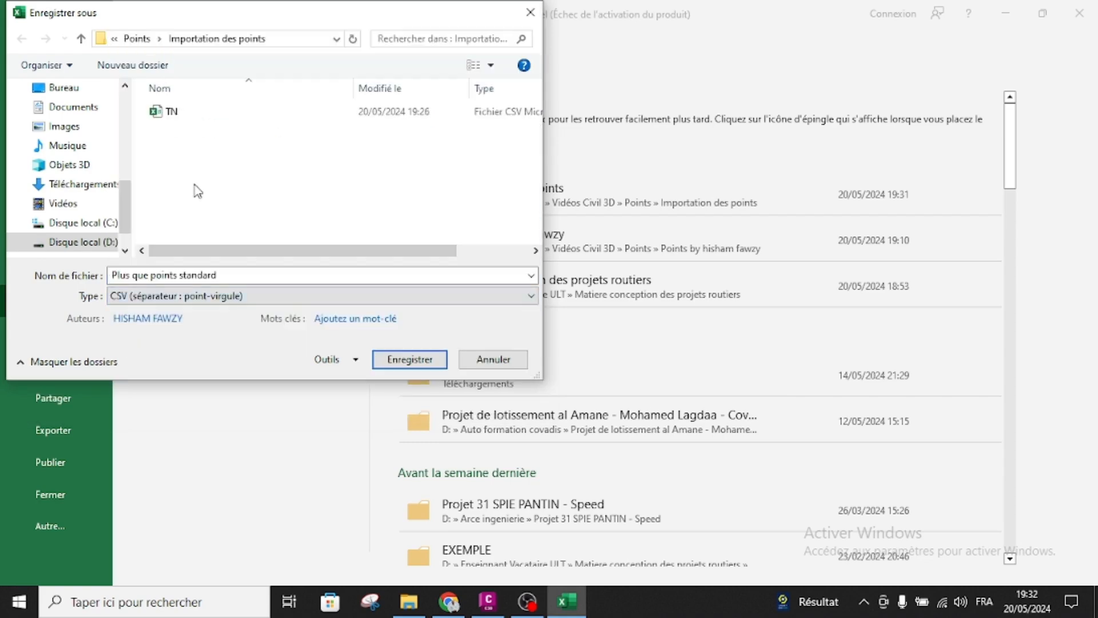
left_click(410, 359)
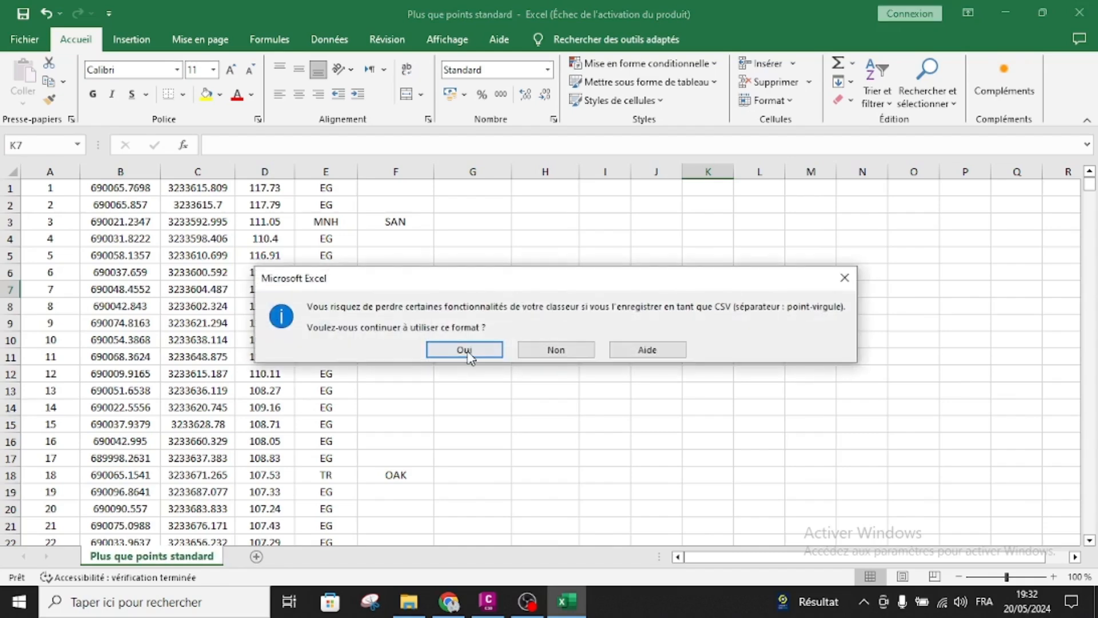
left_click(468, 349)
left_click(841, 275)
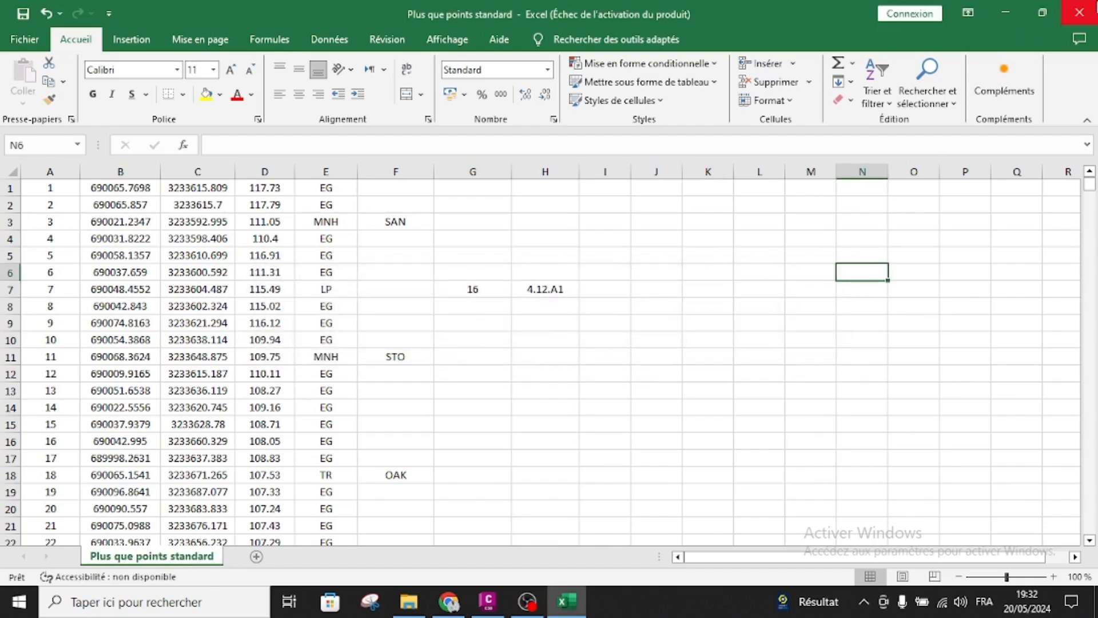
left_click(1079, 12)
left_click(502, 277)
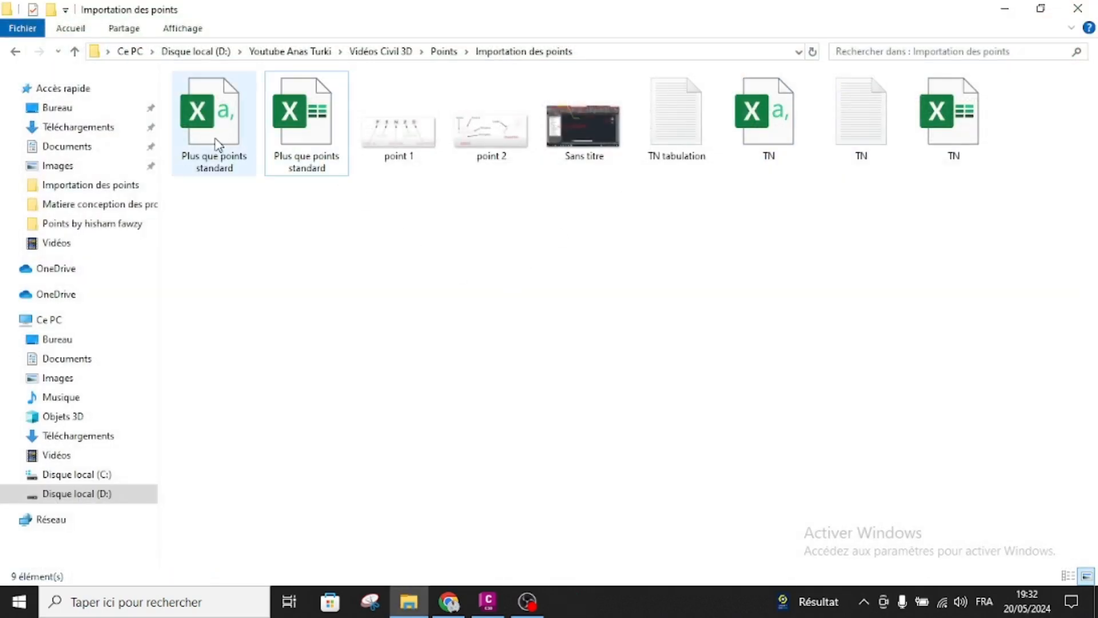
Step: Return to Civil 3D, close the point creation tools and display the Non classifié user-defined point properties in the drawing settings
left_click(488, 601)
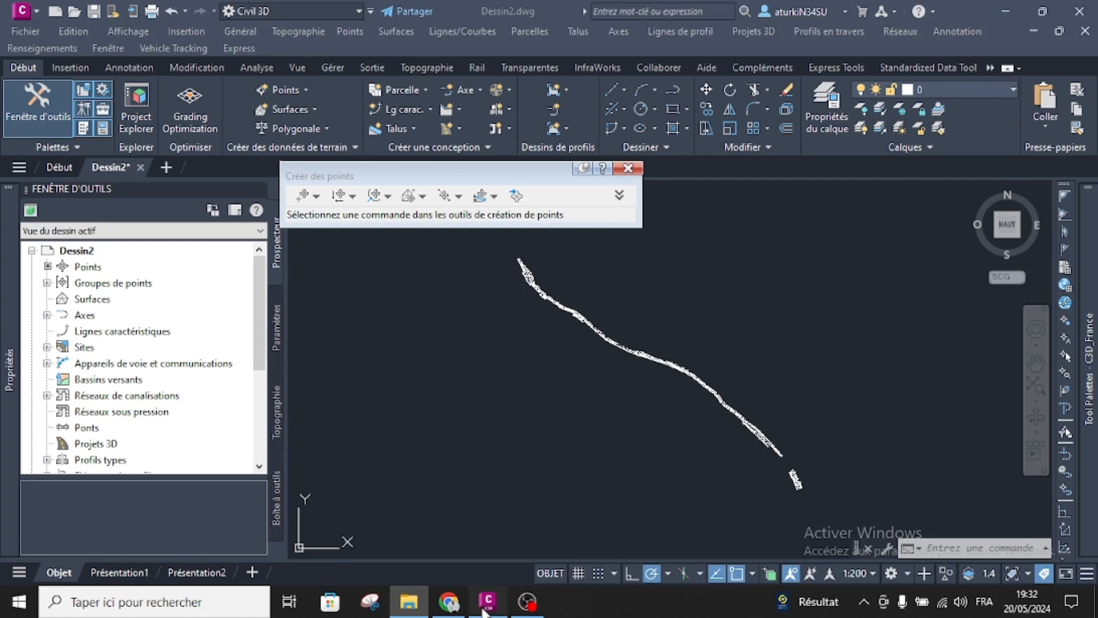
left_click(627, 168)
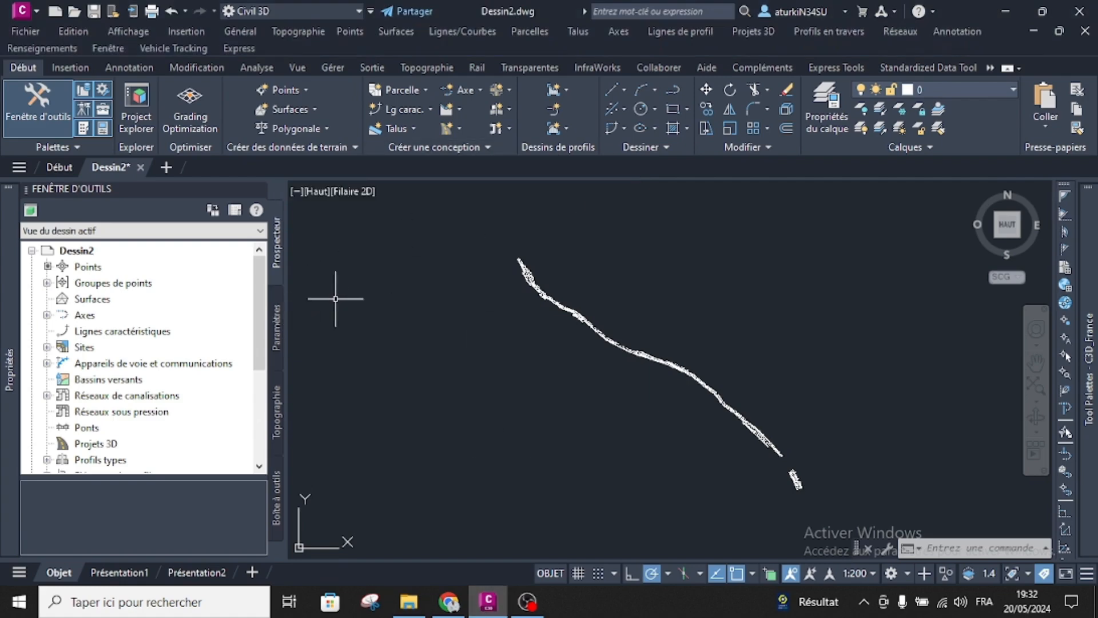
left_click(276, 331)
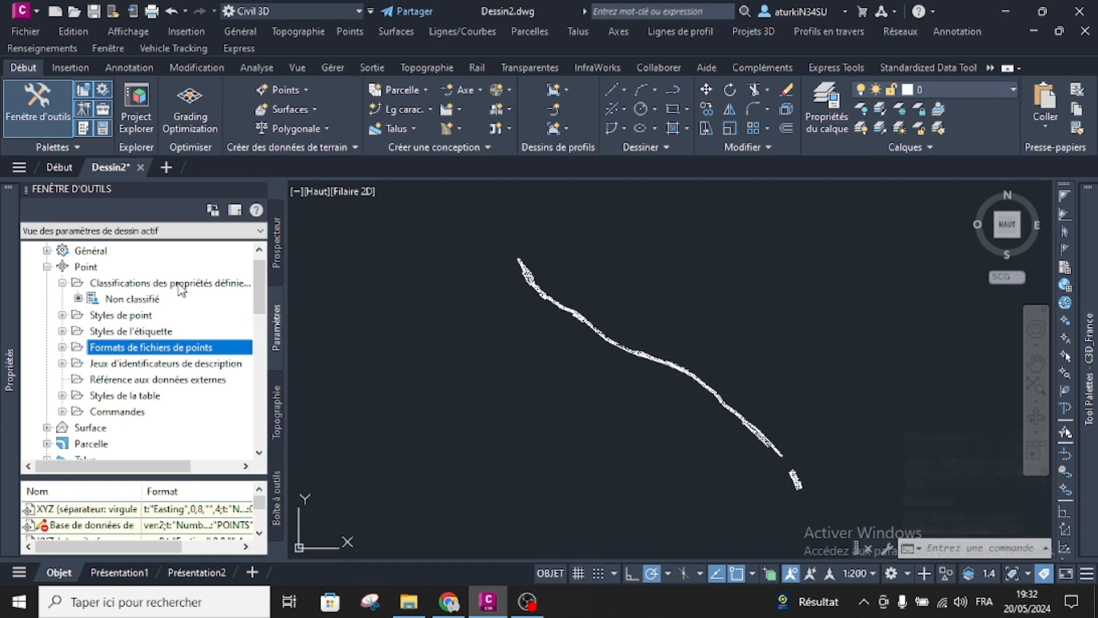
left_click(147, 298)
scroll(95, 541, "down", 1)
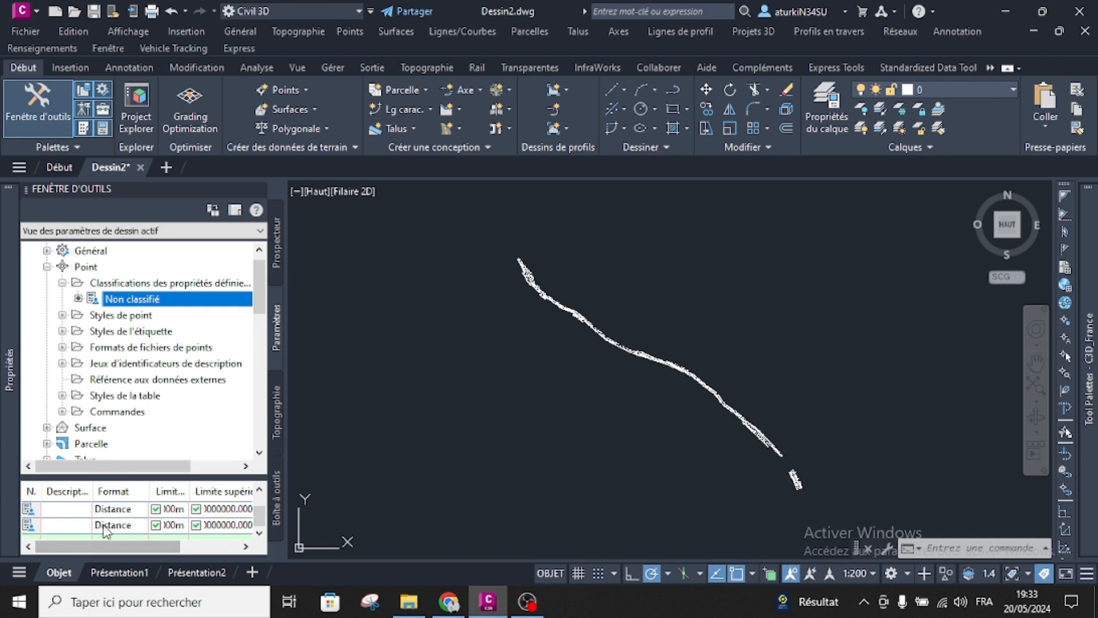
Step: Delete the two Distance properties and the Chaîne property from the Non classifié user-defined property classification
left_click(103, 526)
right_click(103, 527)
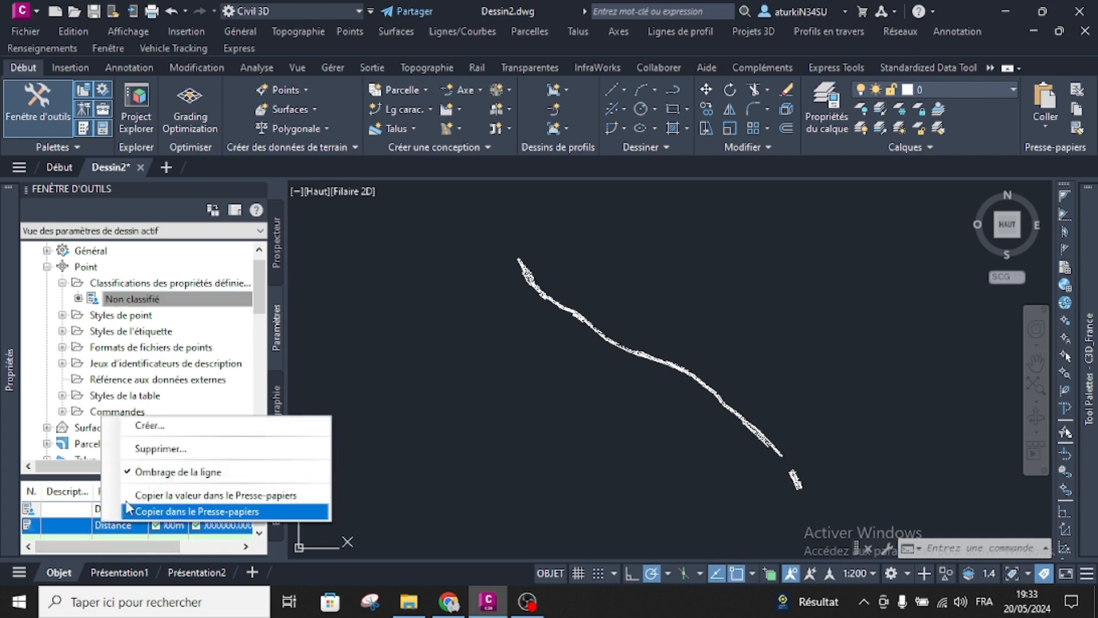
left_click(148, 447)
left_click(578, 334)
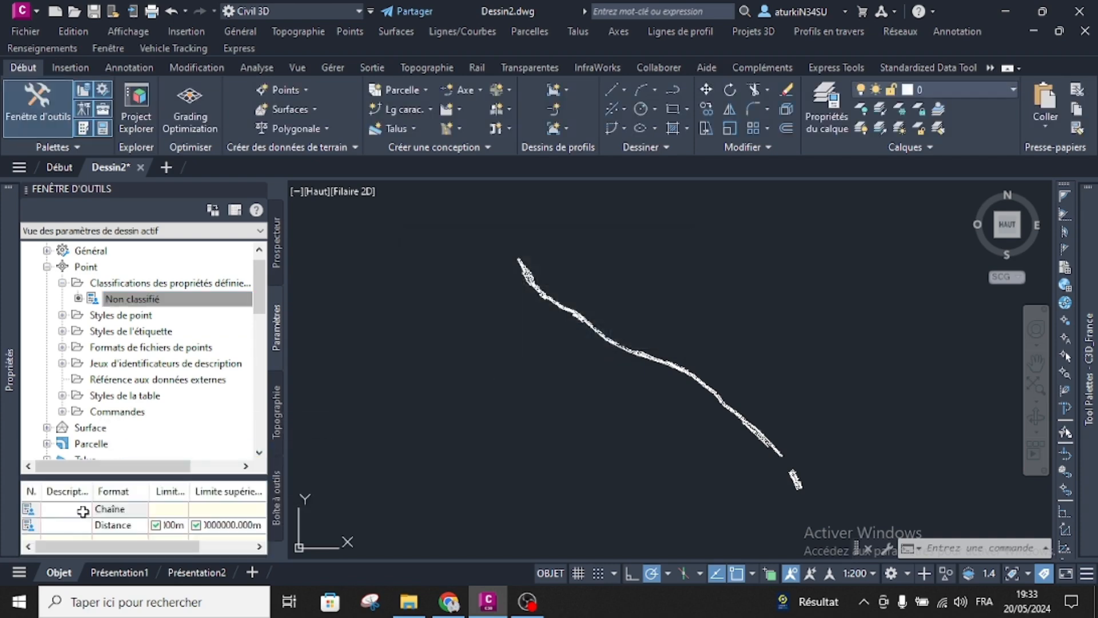
right_click(83, 527)
left_click(140, 450)
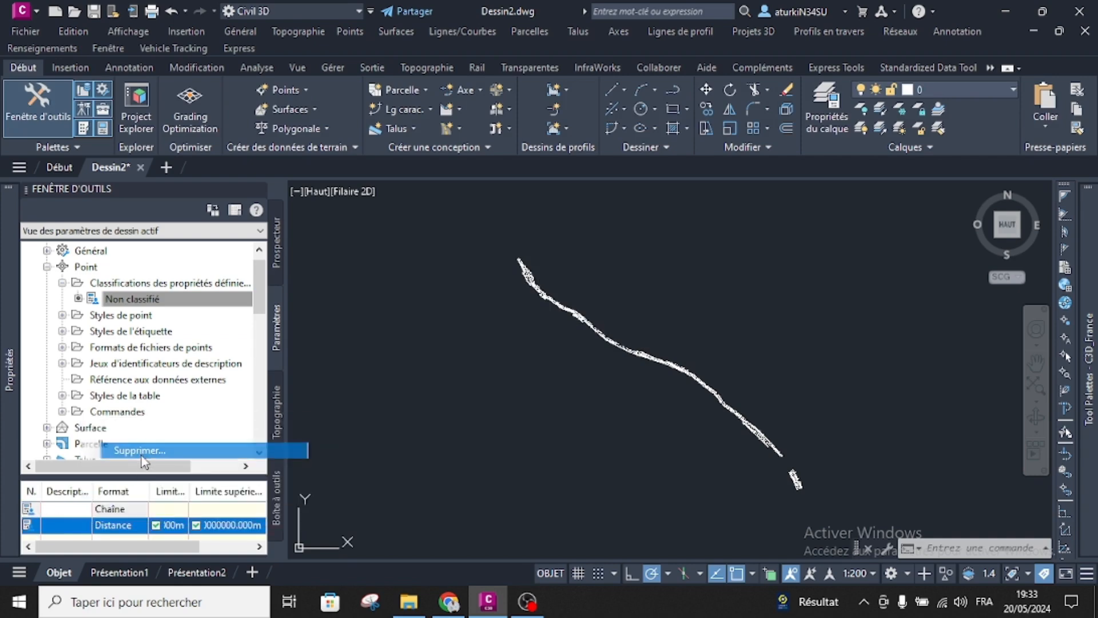
left_click(579, 335)
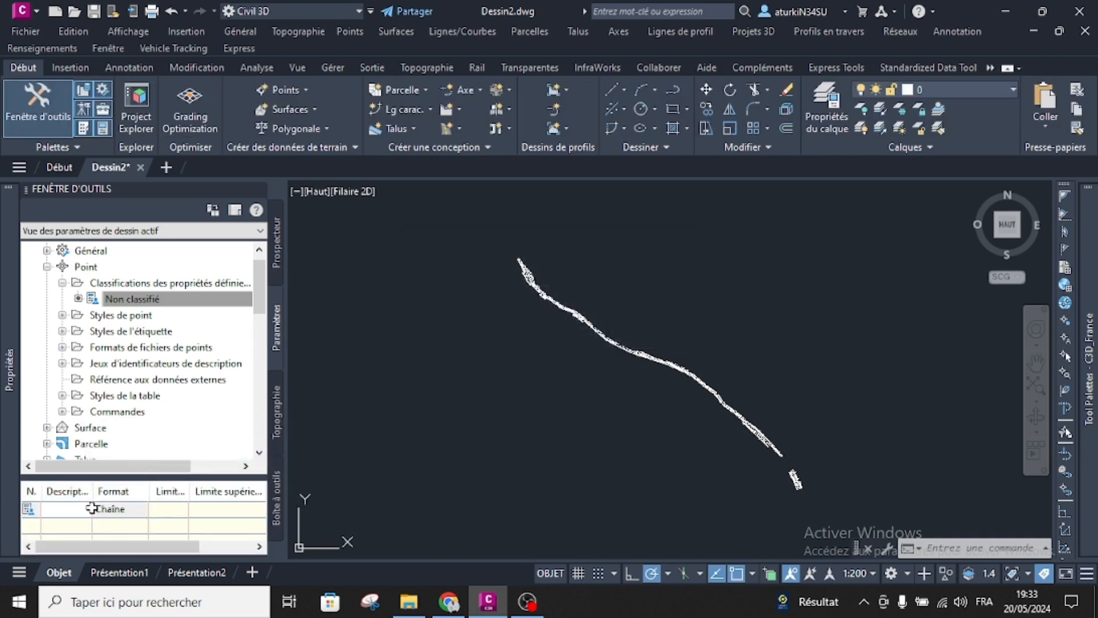
left_click(94, 508)
right_click(93, 508)
left_click(150, 435)
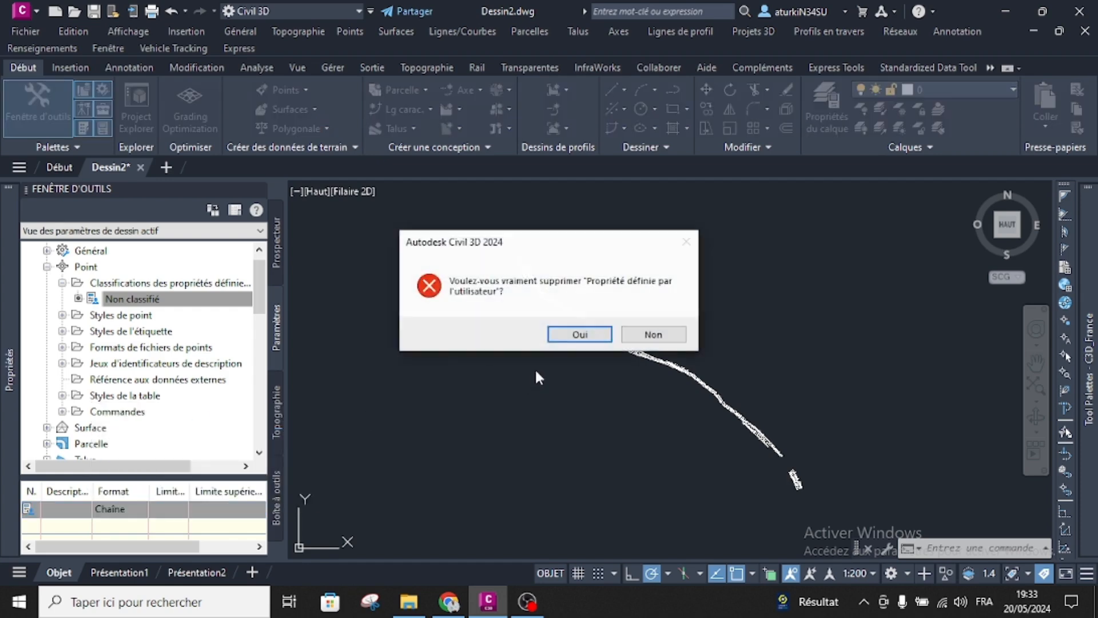
left_click(577, 335)
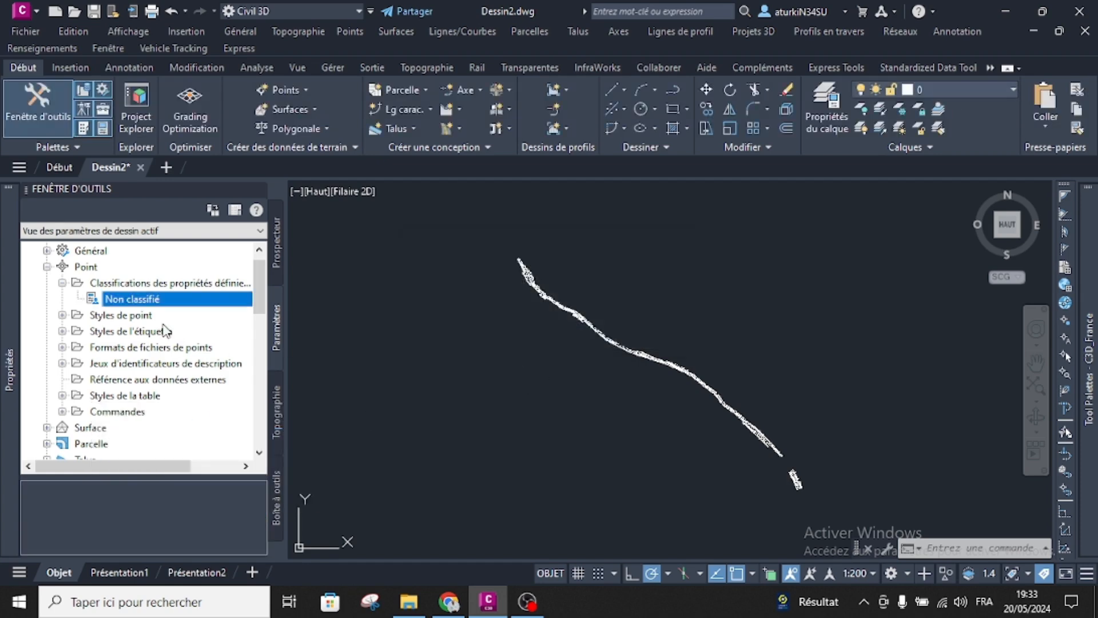
Step: Create a Non classifié point property named Type with field type Chaîne, consulting the Plus que points standard workbook for its column headings
right_click(145, 302)
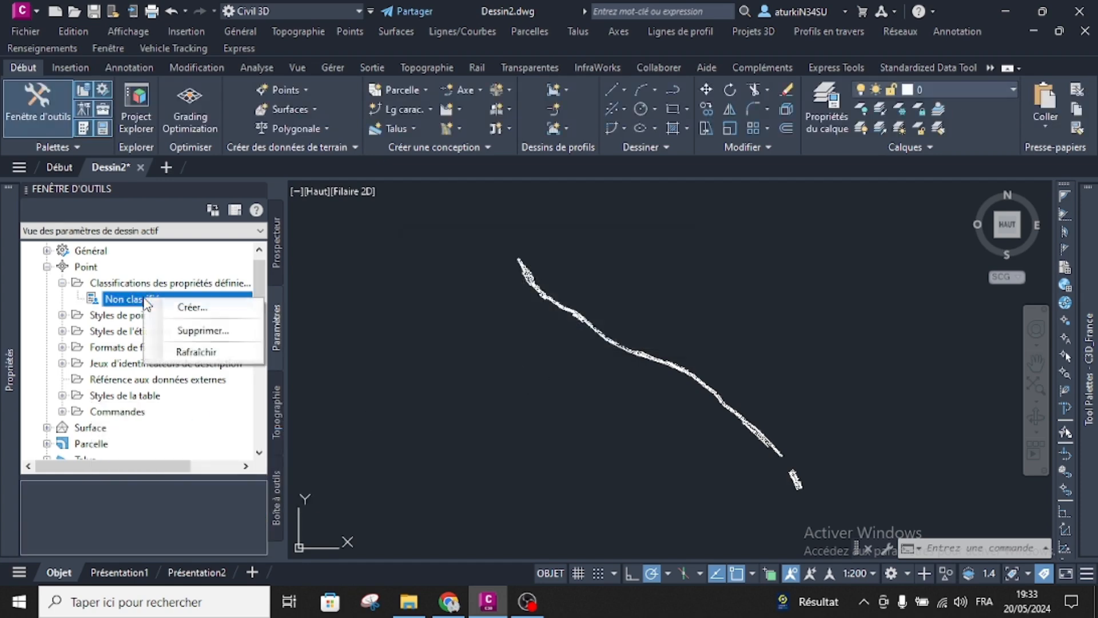
left_click(179, 312)
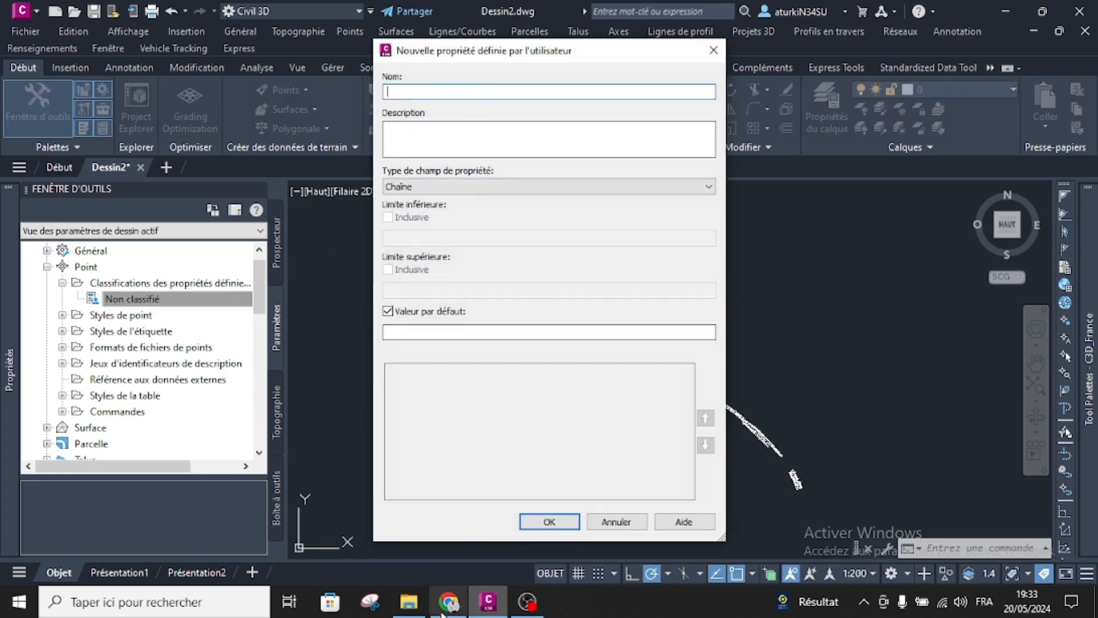
left_click(408, 601)
double_click(298, 142)
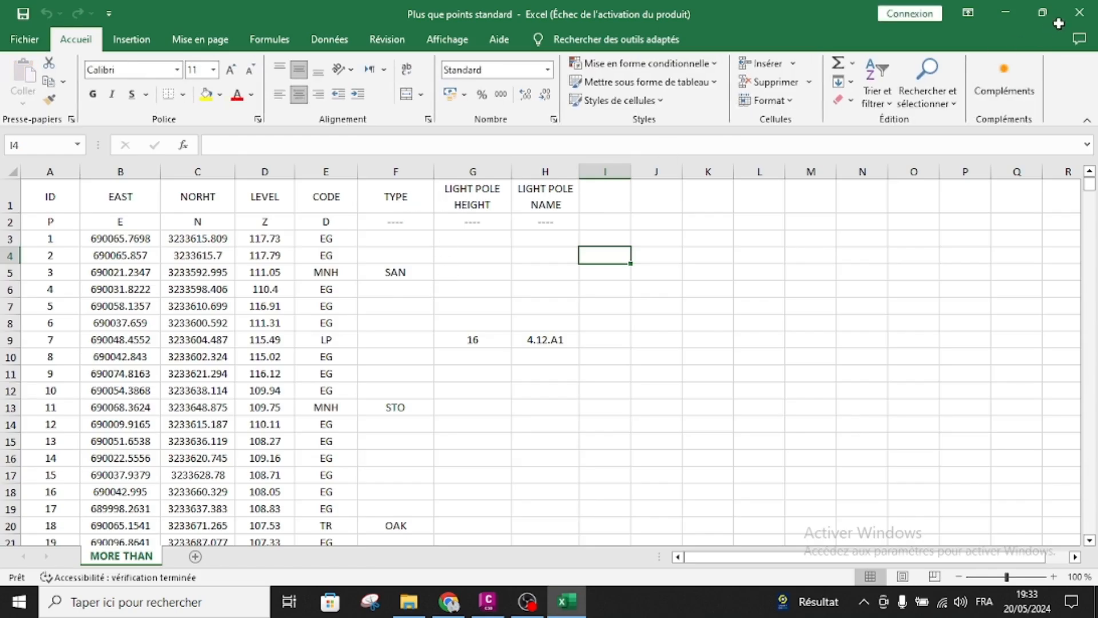
left_click(738, 126)
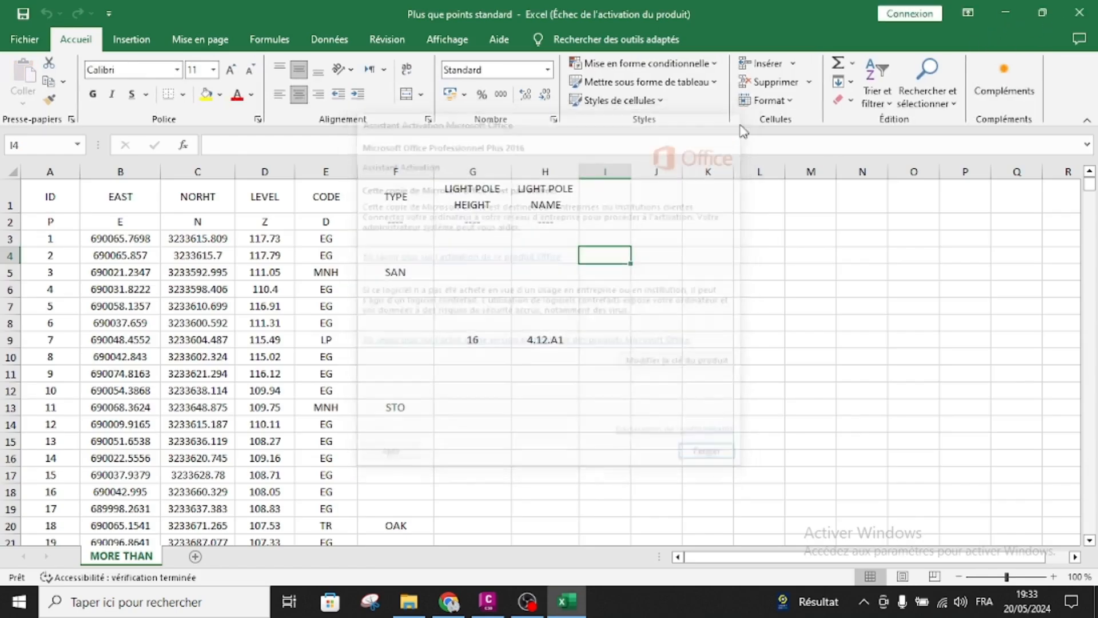
left_click(1006, 13)
left_click(487, 601)
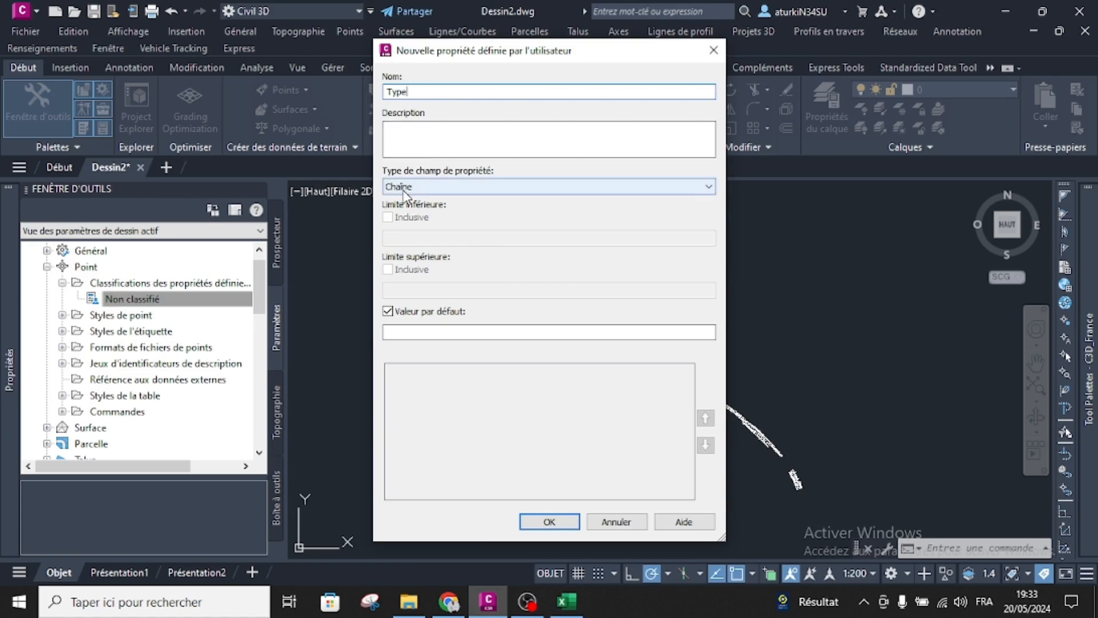
left_click(530, 522)
Step: Create a Non classifié point property named La hauteur with field type Distance
right_click(151, 300)
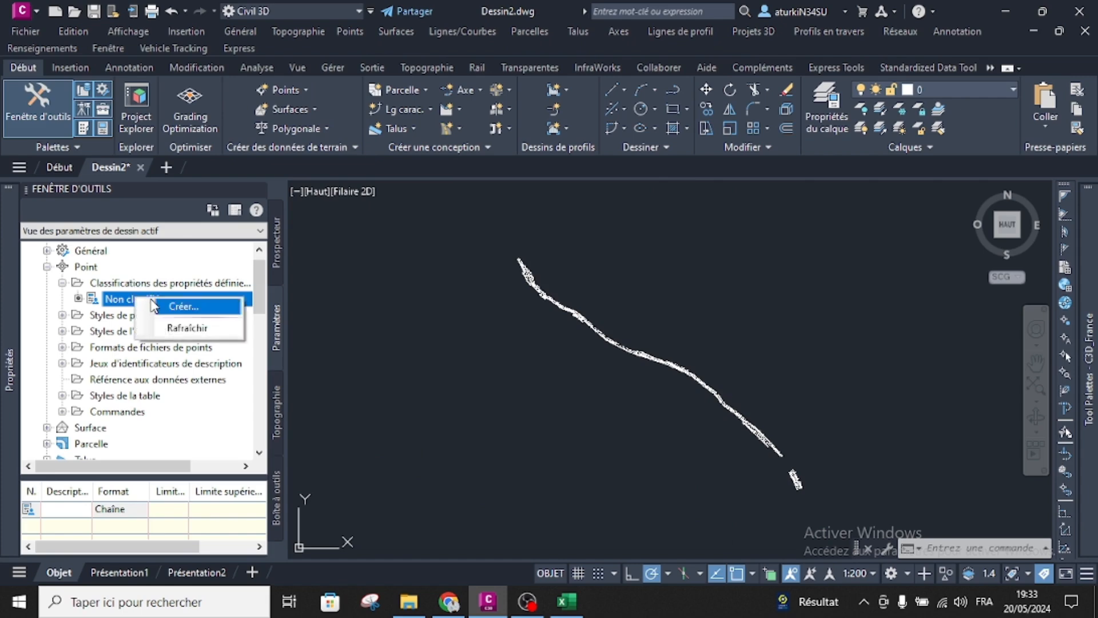
left_click(155, 307)
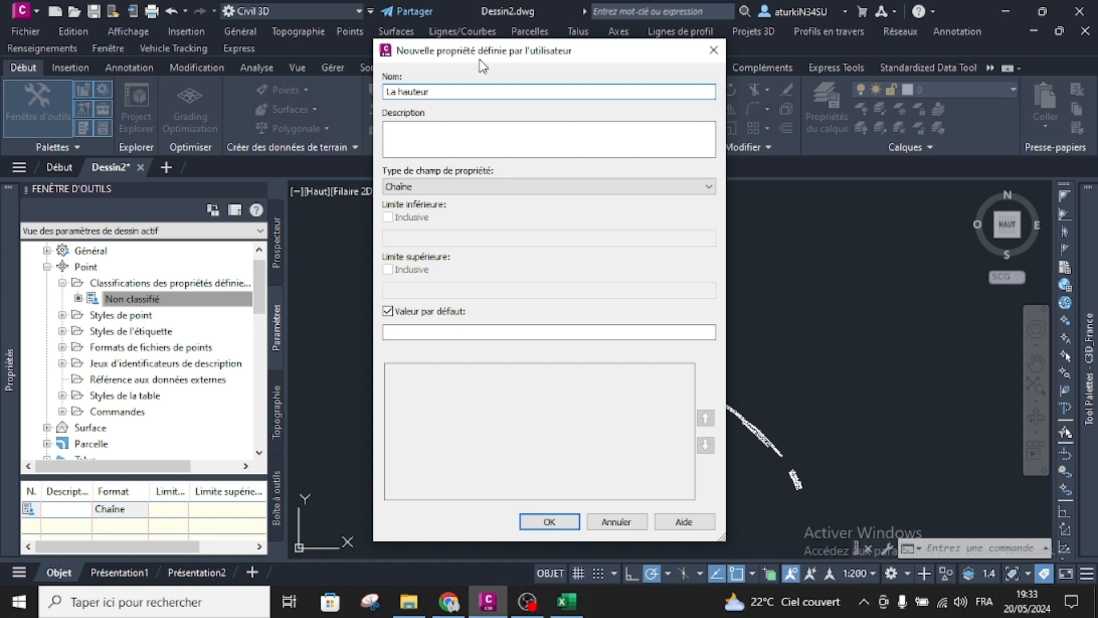
left_click(458, 189)
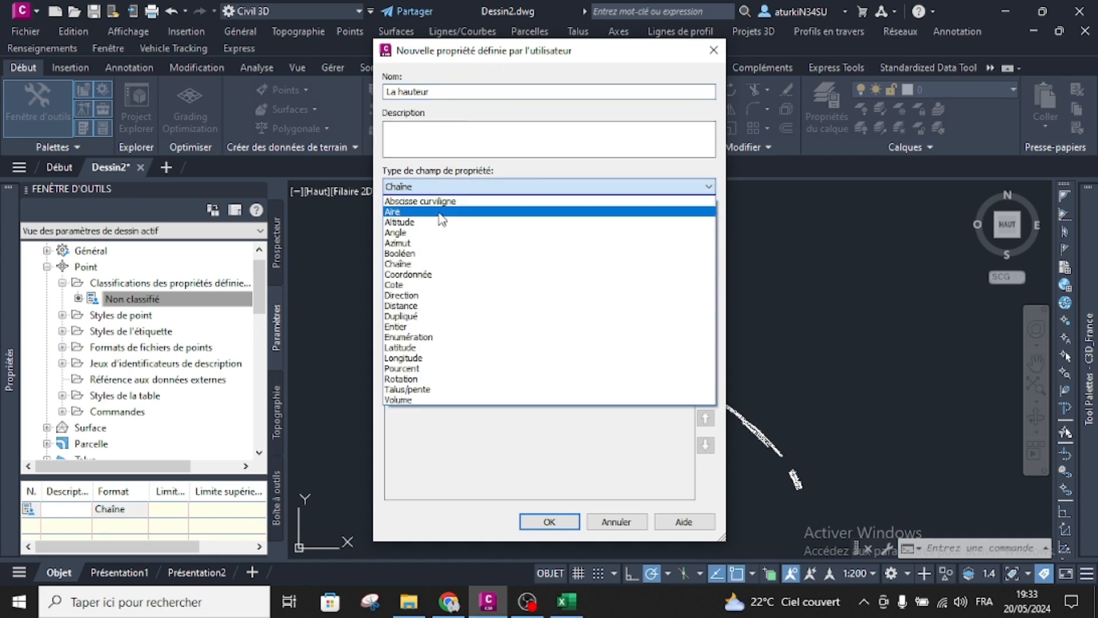
left_click(414, 305)
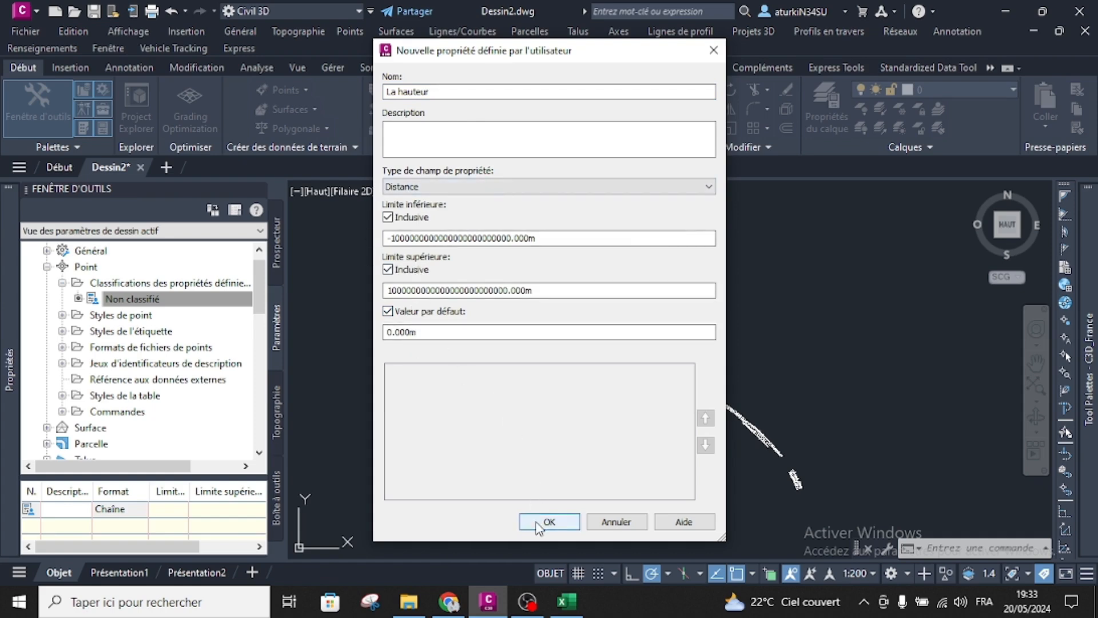
left_click(547, 522)
Step: Create a Non classifié point property named Le nom with field type Chaîne
right_click(117, 303)
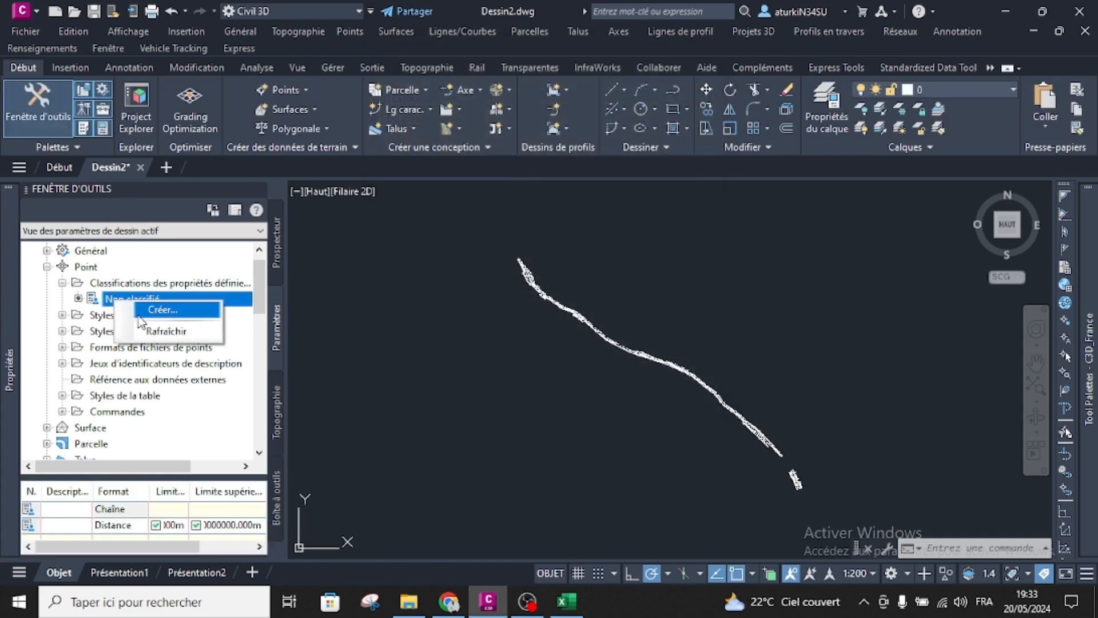
left_click(143, 311)
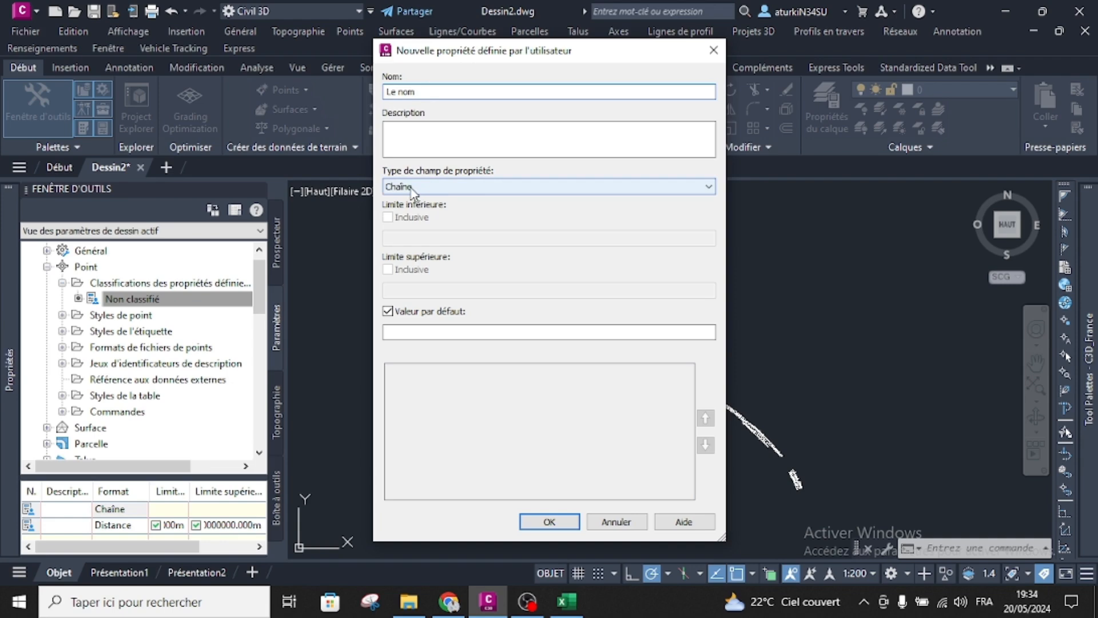
left_click(550, 521)
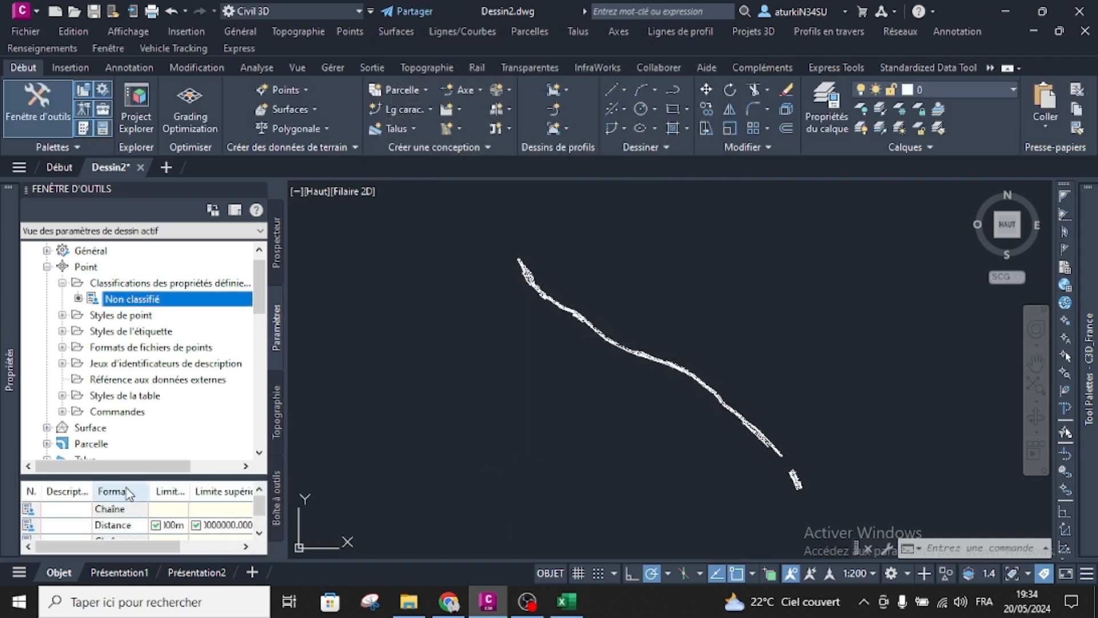
Step: Delete the existing PYXZDTHN format from the point file formats
left_click(62, 283)
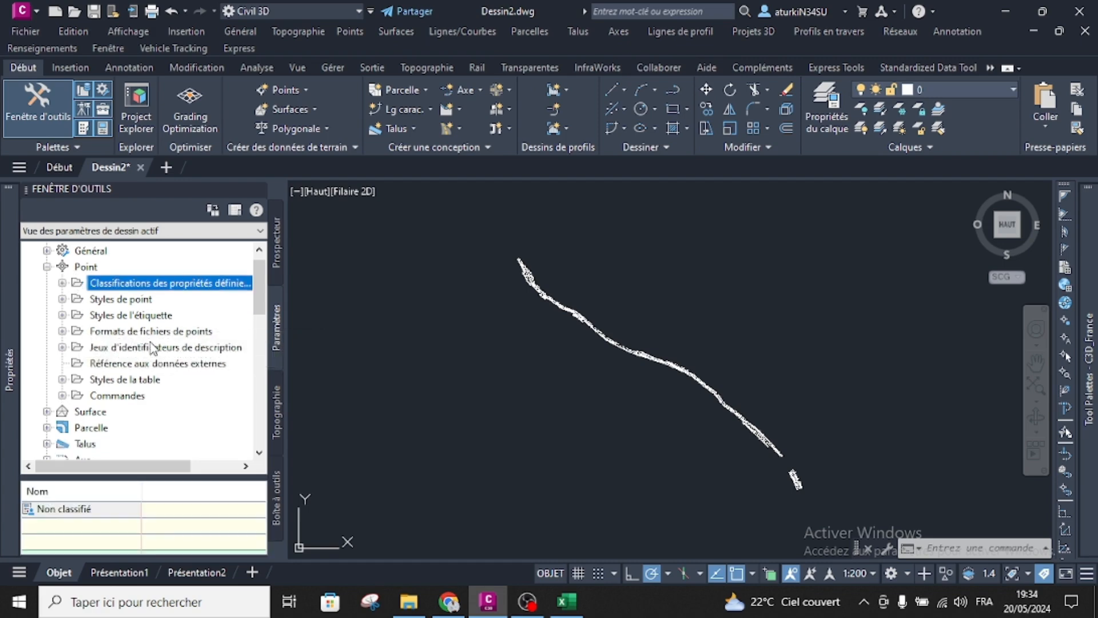
left_click(63, 331)
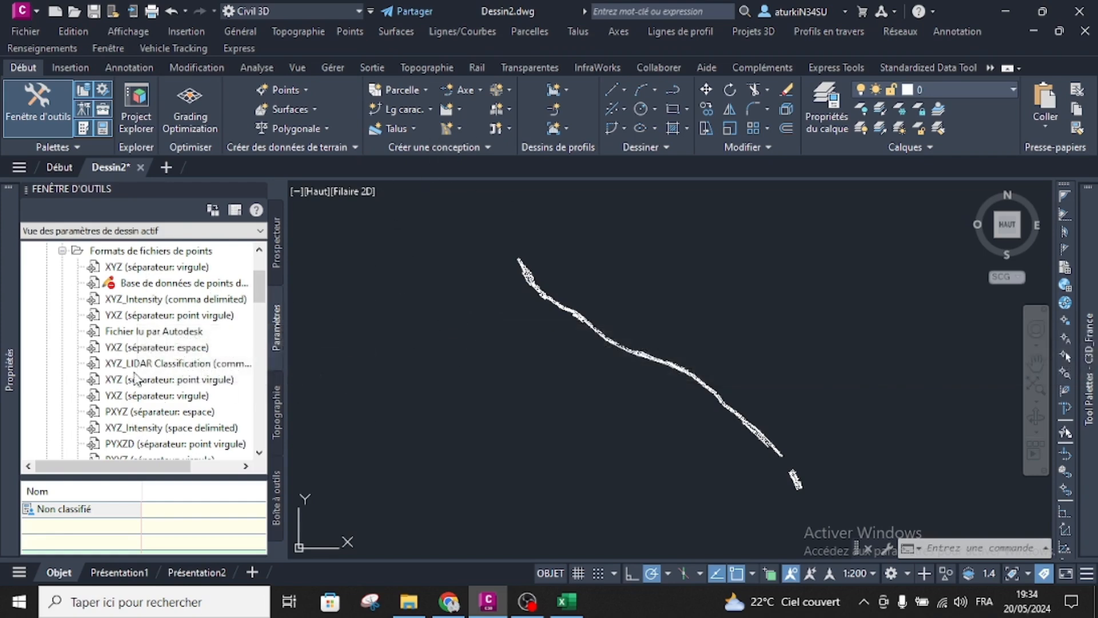
scroll(147, 395, "down", 2)
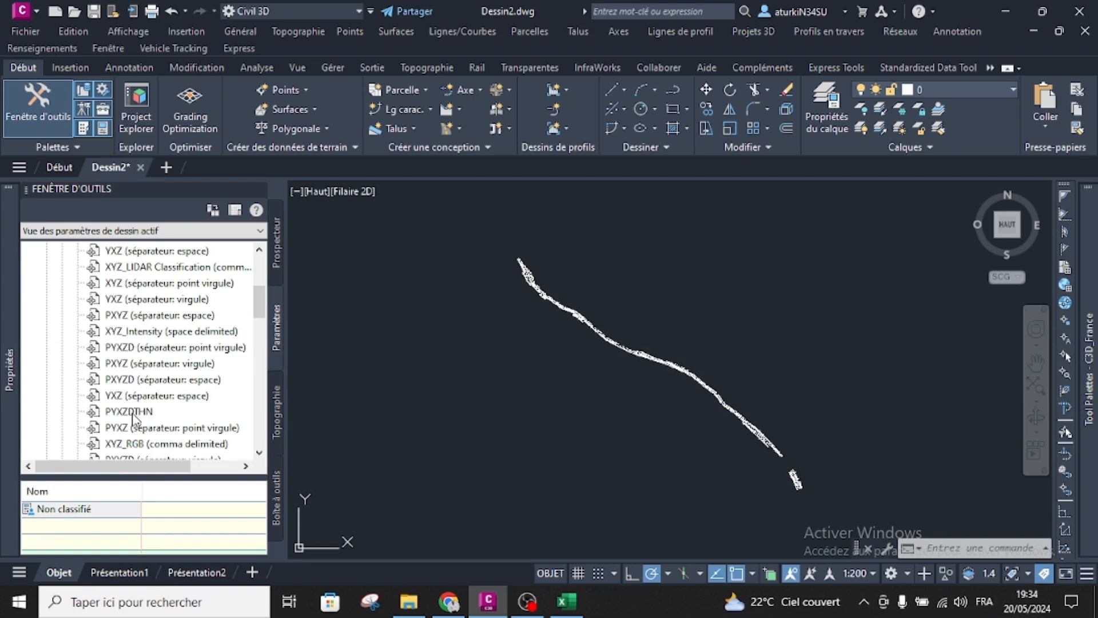
right_click(137, 412)
left_click(173, 463)
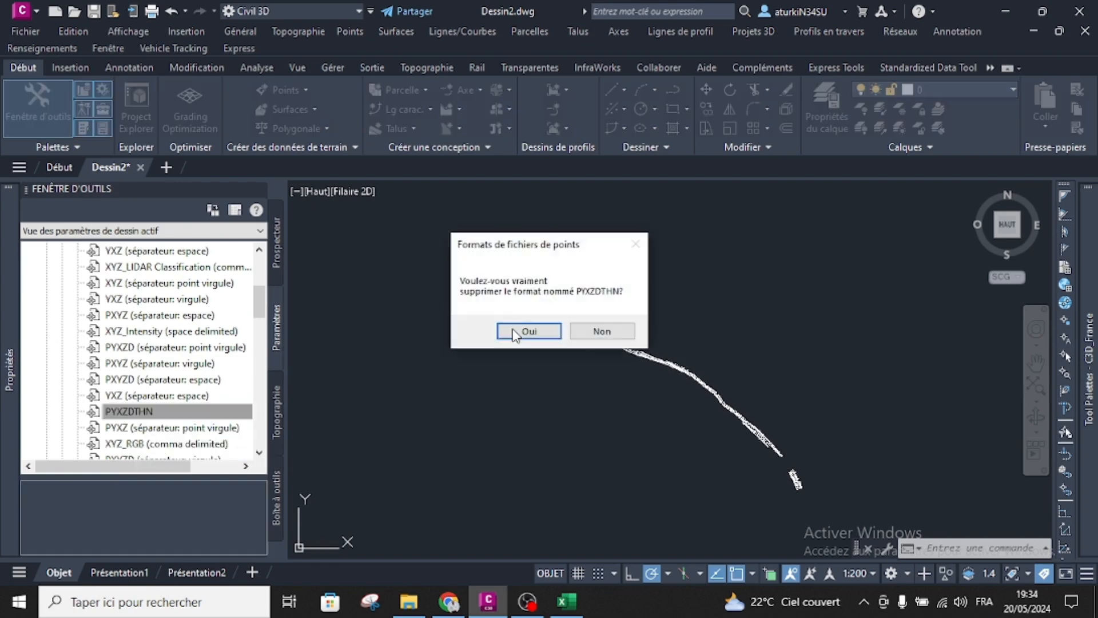
left_click(524, 330)
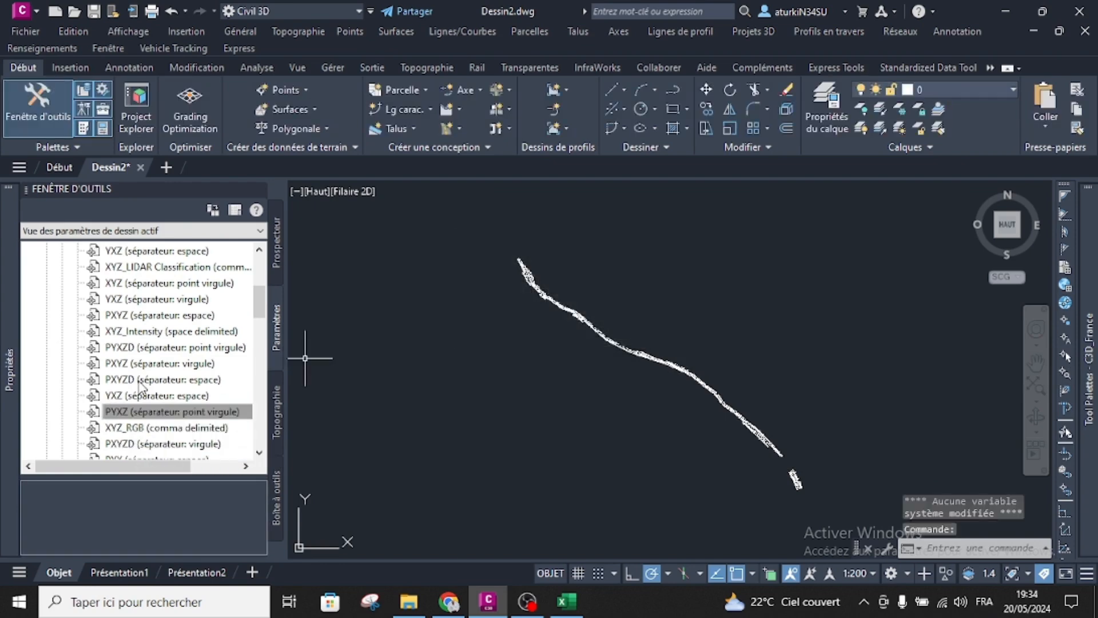
Step: Make a copy of the PXYZD (séparateur: point virgule) point file format
mouse_move(141, 387)
scroll(140, 363, "up", 3)
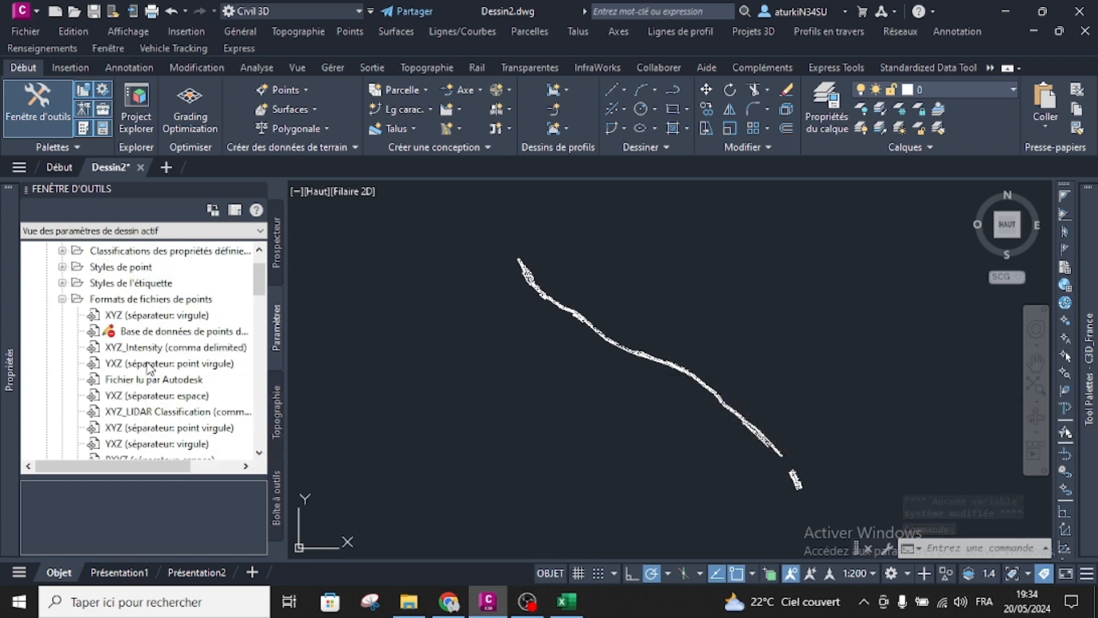
scroll(144, 368, "down", 2)
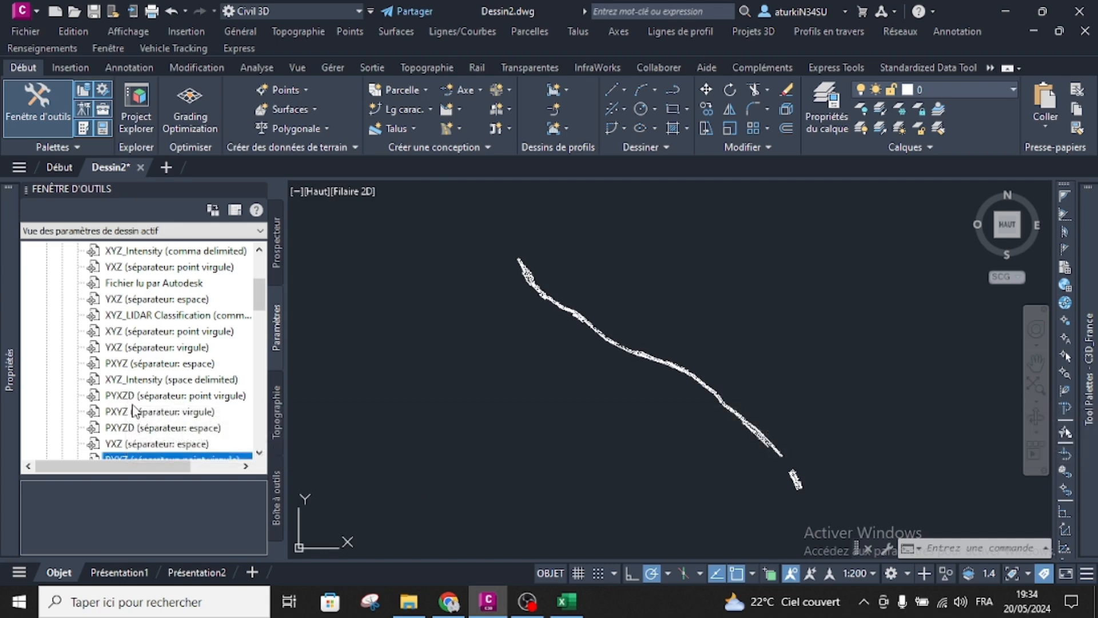
scroll(135, 381, "down", 1)
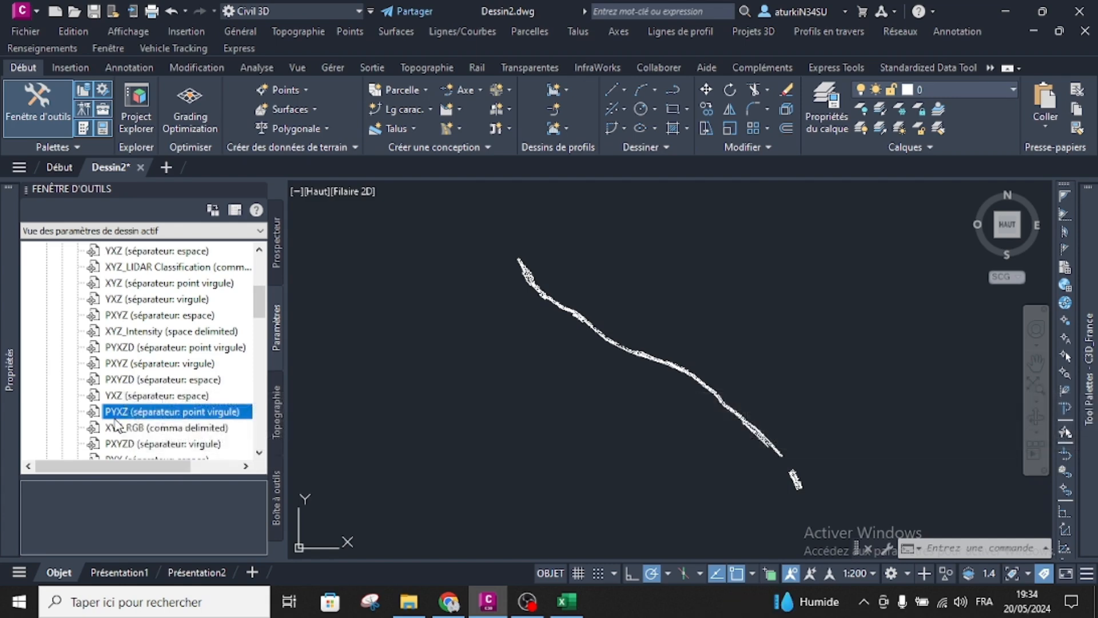
scroll(118, 427, "down", 1)
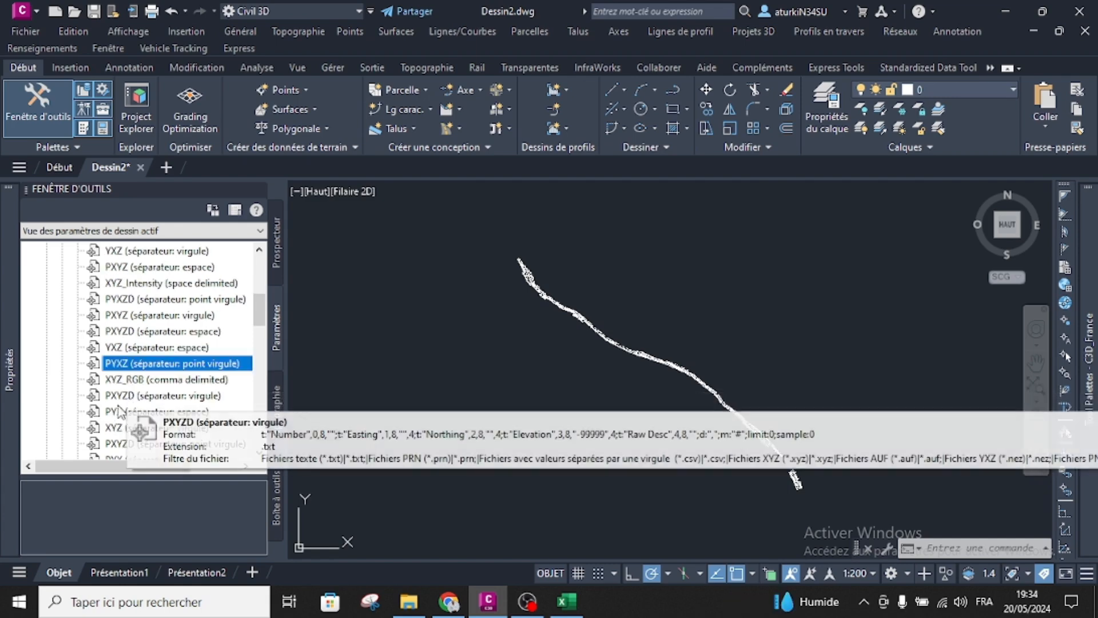
scroll(105, 430, "down", 1)
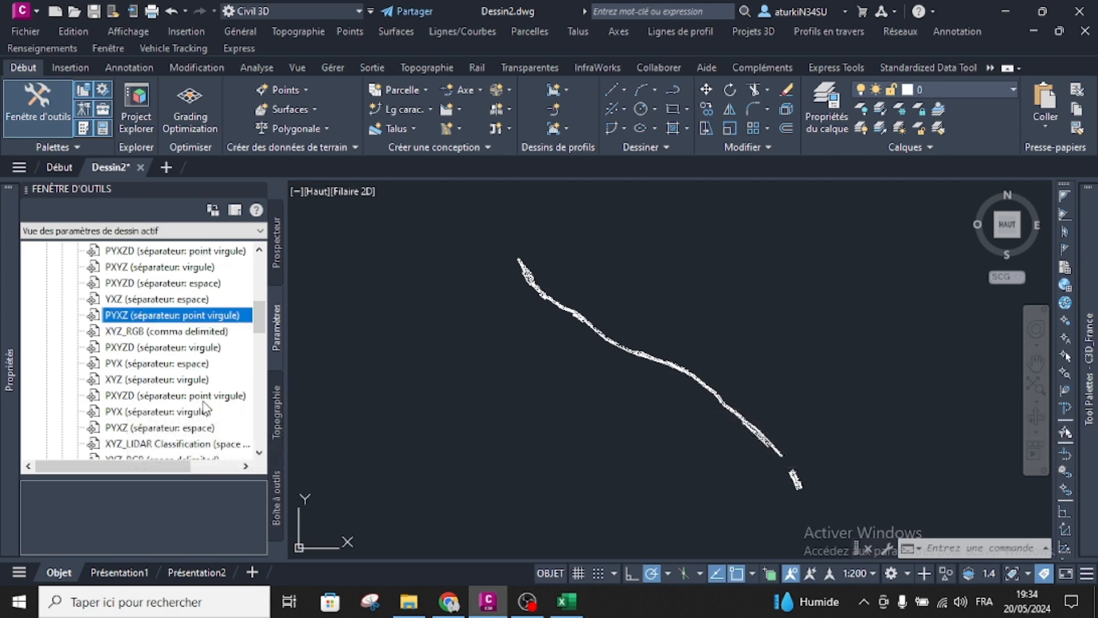
right_click(130, 397)
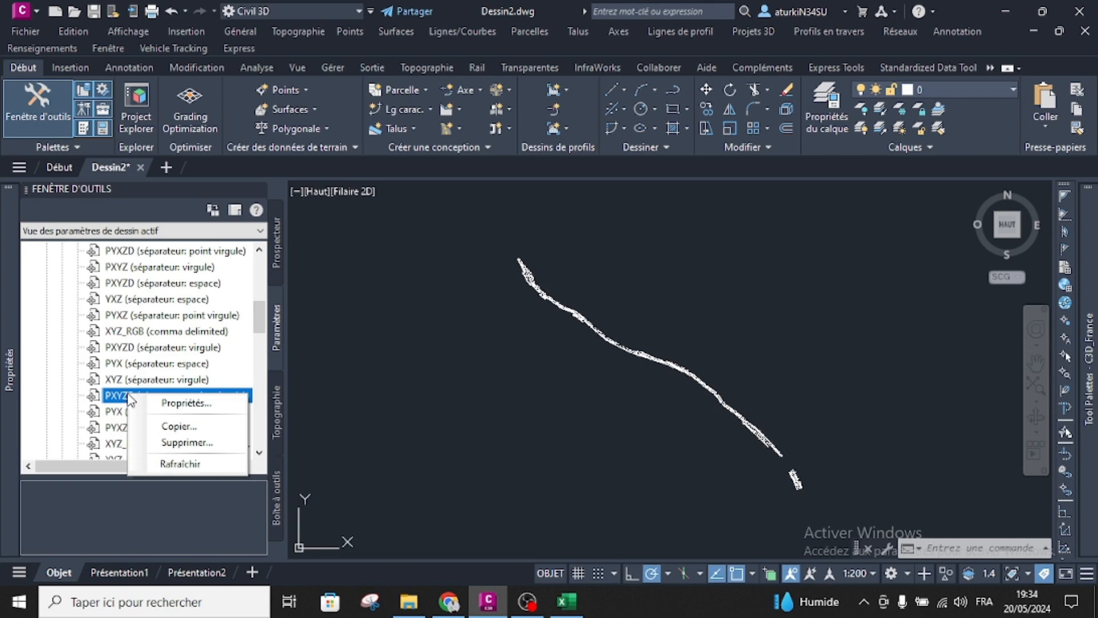
left_click(171, 426)
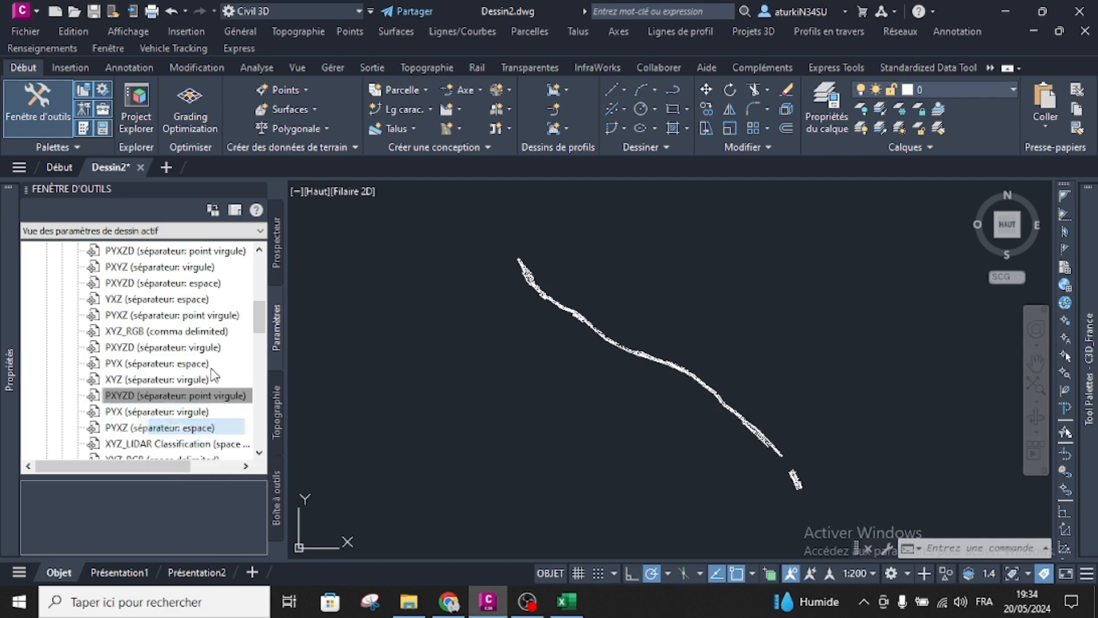
Step: Name the copied point file format PXYZDTHN and set its default file extension to .csv
left_click(486, 167)
left_click_drag(482, 167, 368, 169)
key("BackSpace")
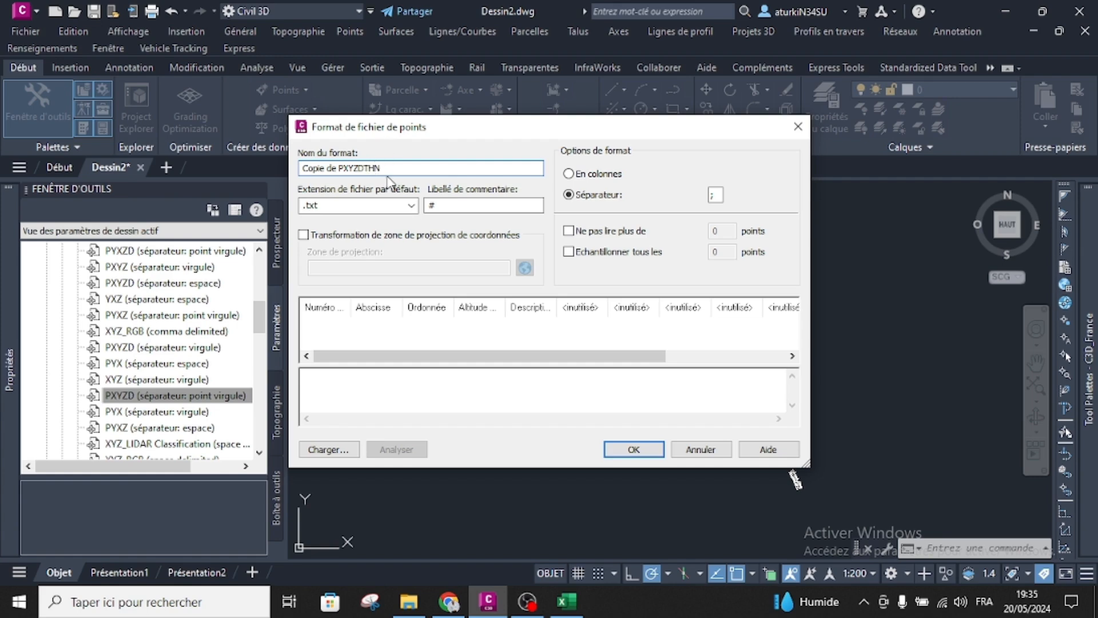
left_click(337, 168)
key("BackSpace")
key("BackSpace")
key("BackSpace")
key("BackSpace")
key("BackSpace")
key("BackSpace")
key("BackSpace")
key("BackSpace")
key("BackSpace")
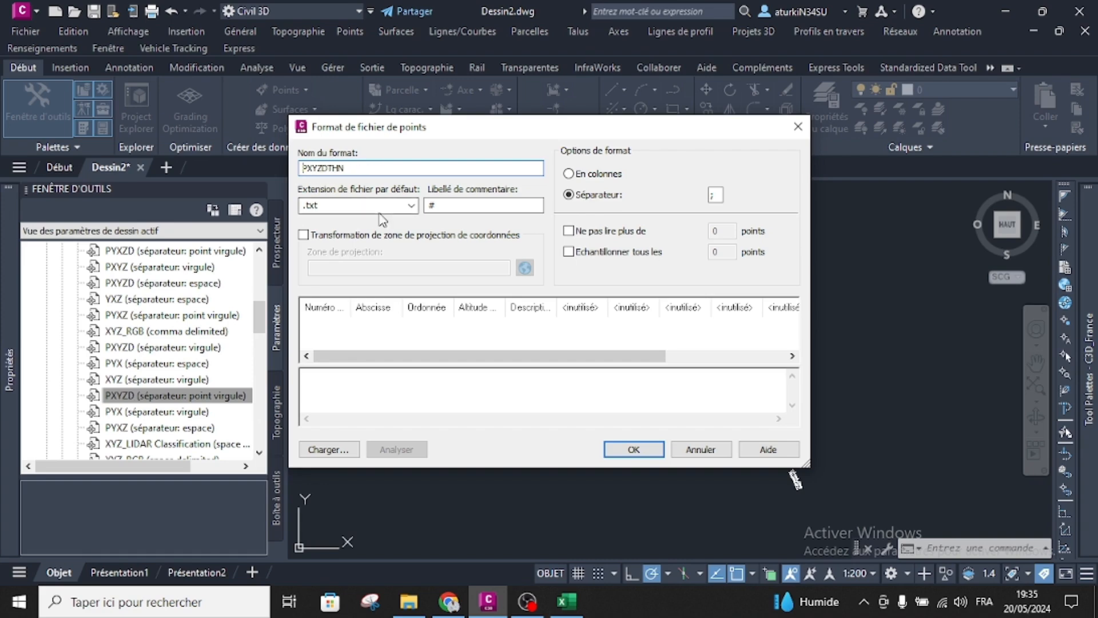
left_click(411, 206)
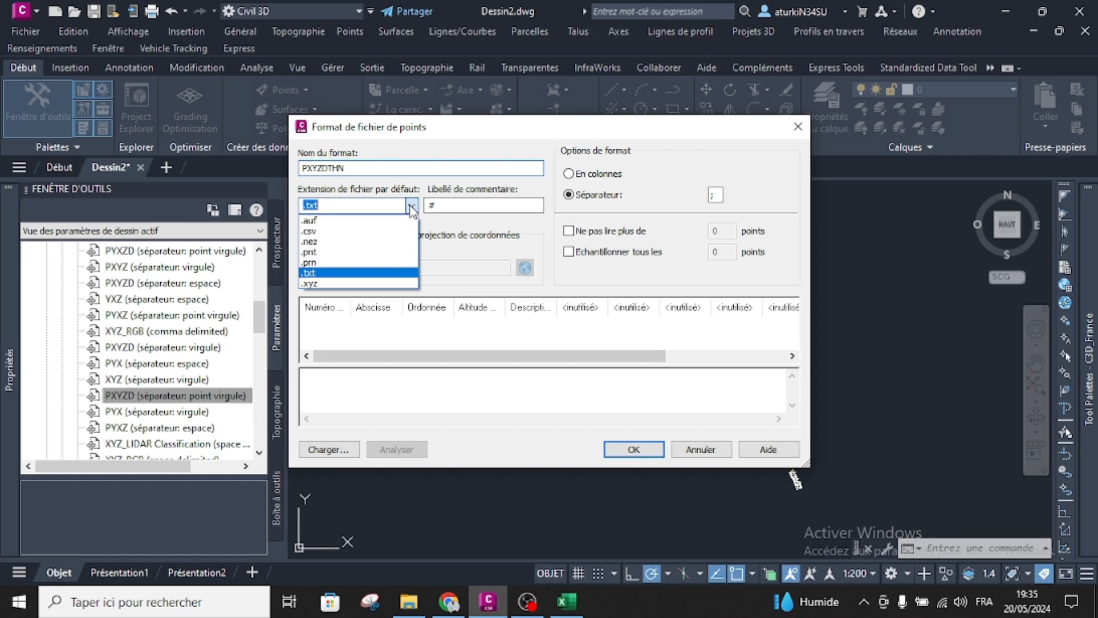
left_click(312, 231)
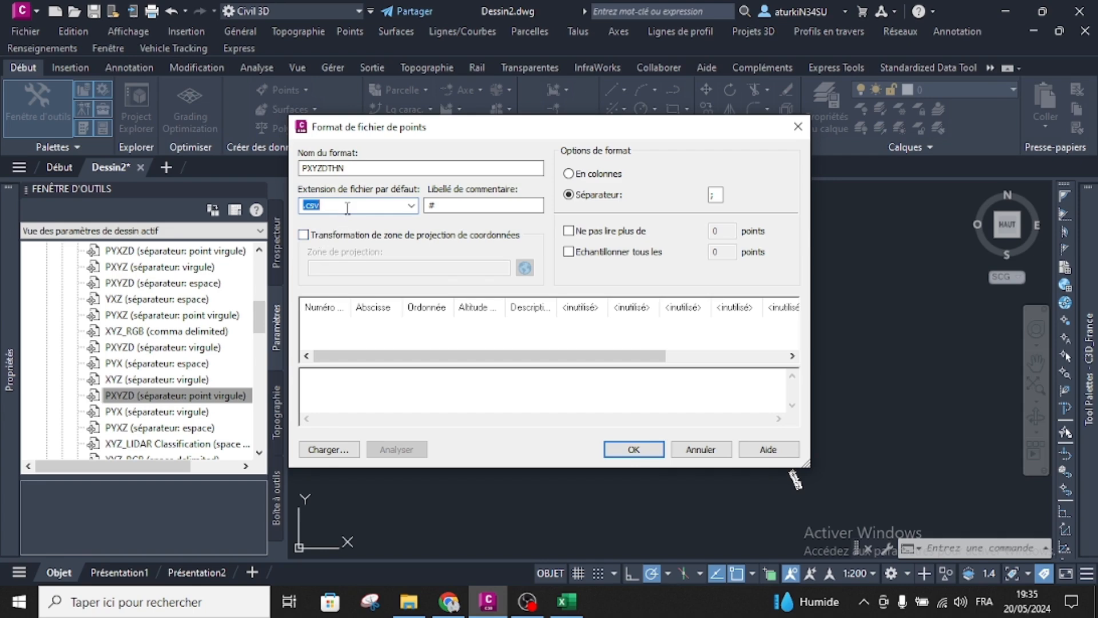
Step: Assign the Type property to the first unused column after the description column
left_click(579, 311)
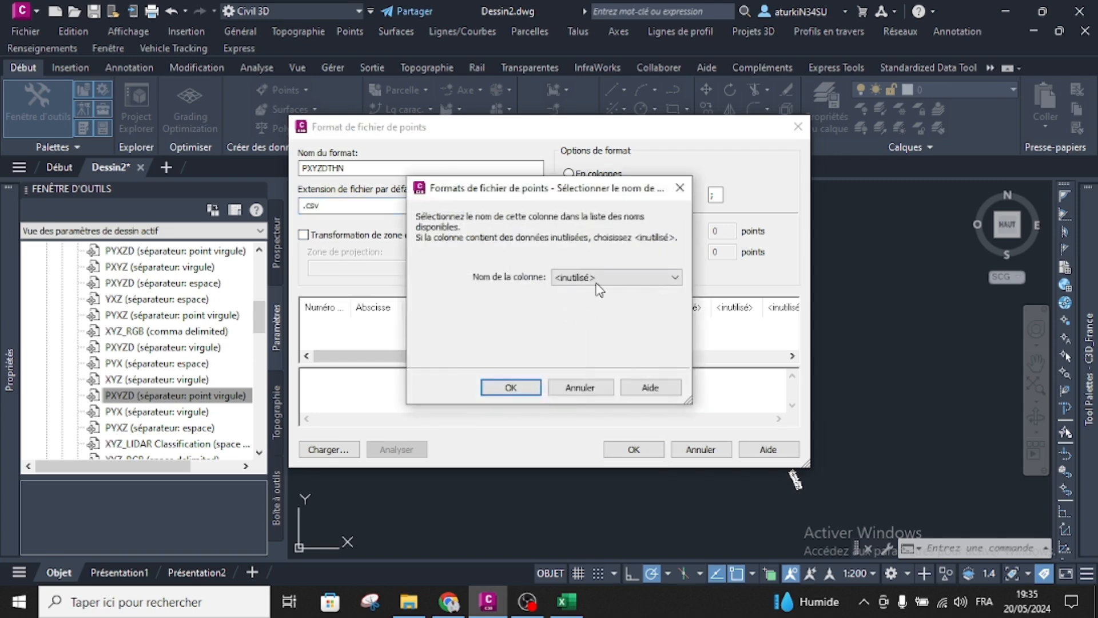
left_click(598, 279)
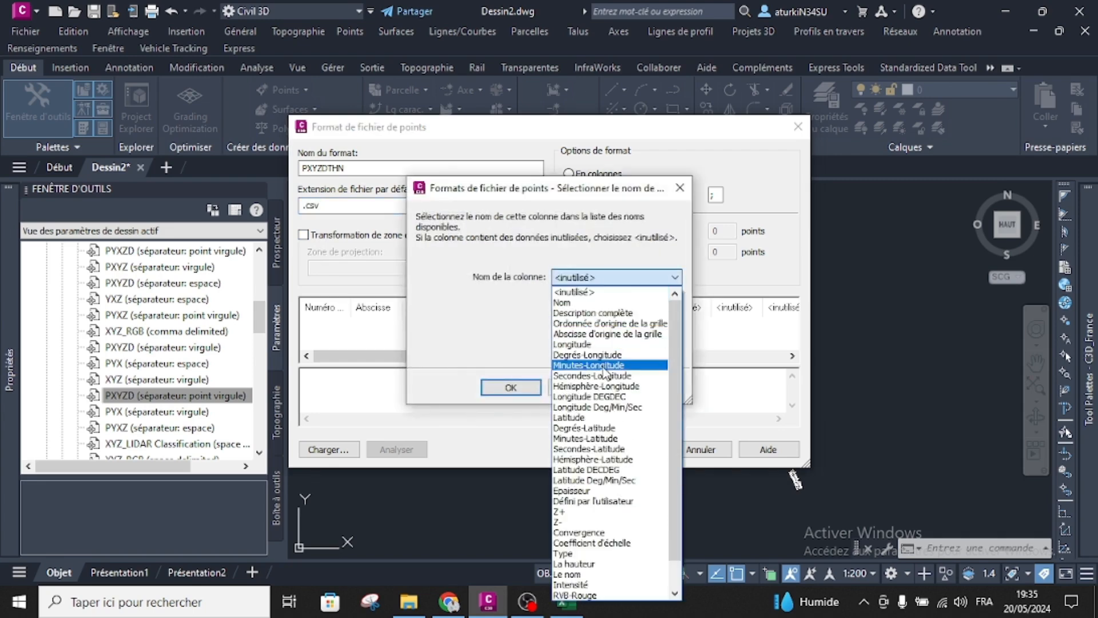
left_click(568, 554)
left_click(510, 387)
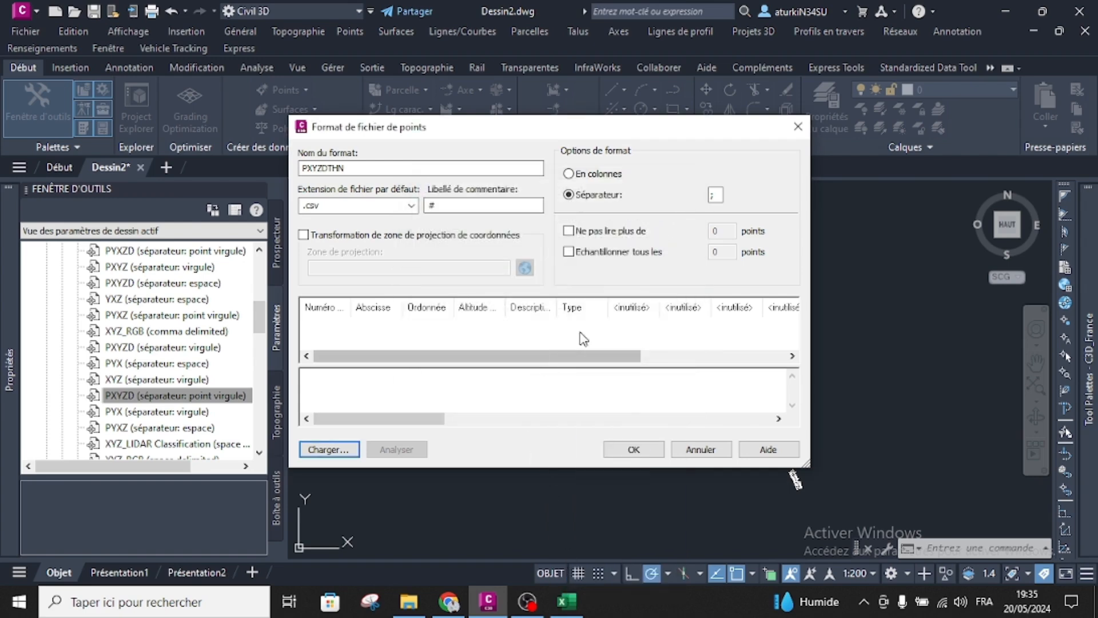
Step: Assign the La hauteur property to the unused column after Type, with a precision of 2
left_click(630, 312)
left_click(617, 277)
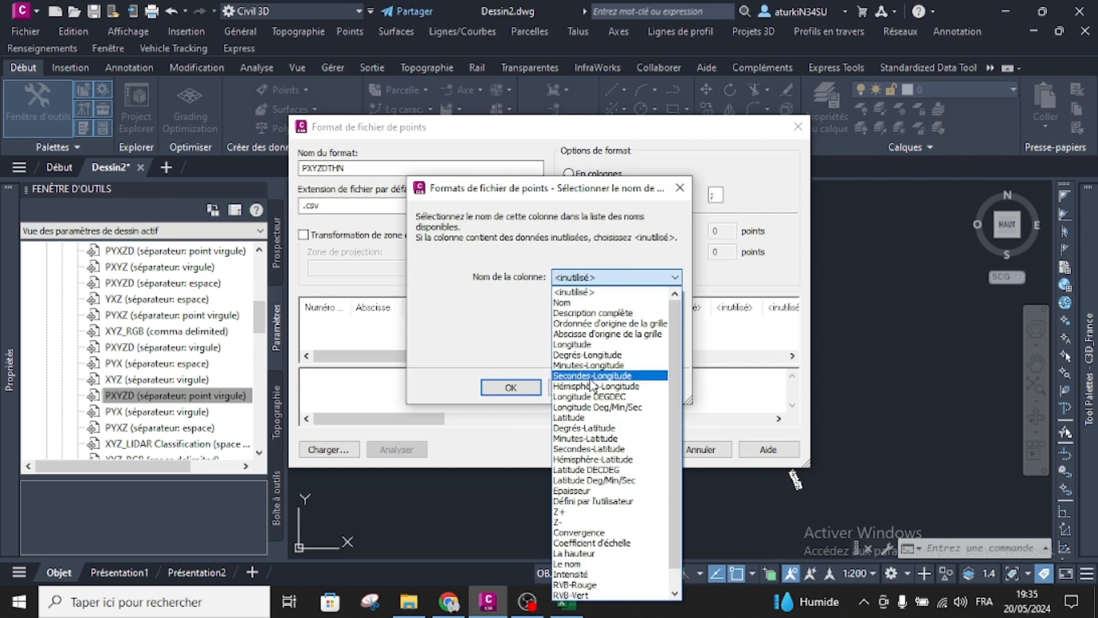
left_click(572, 552)
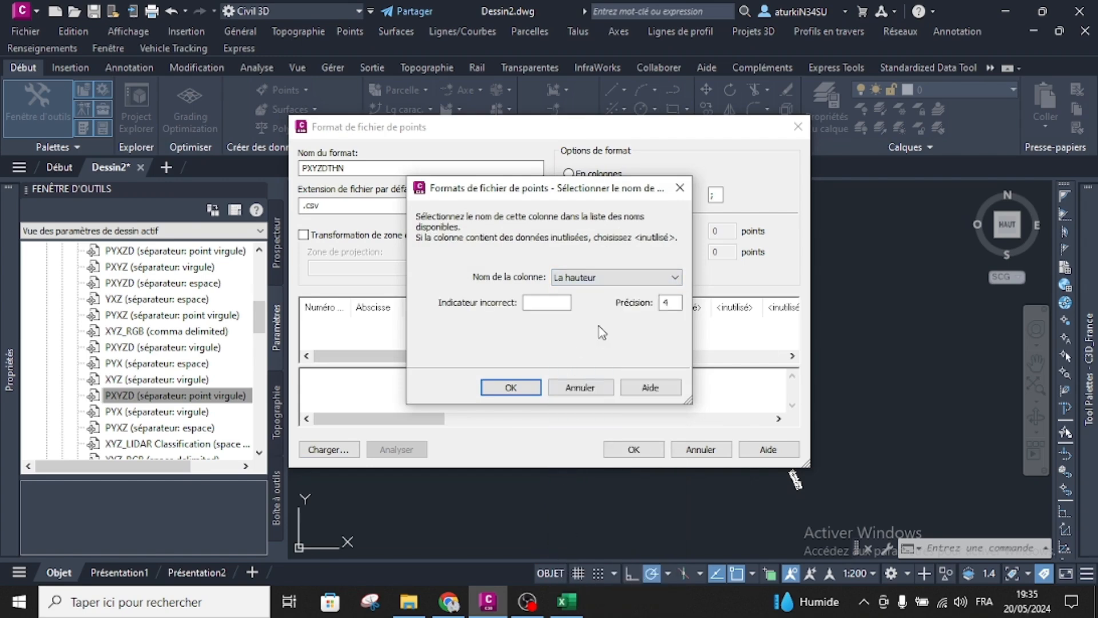
left_click_drag(673, 303, 660, 308)
type("2")
left_click(515, 389)
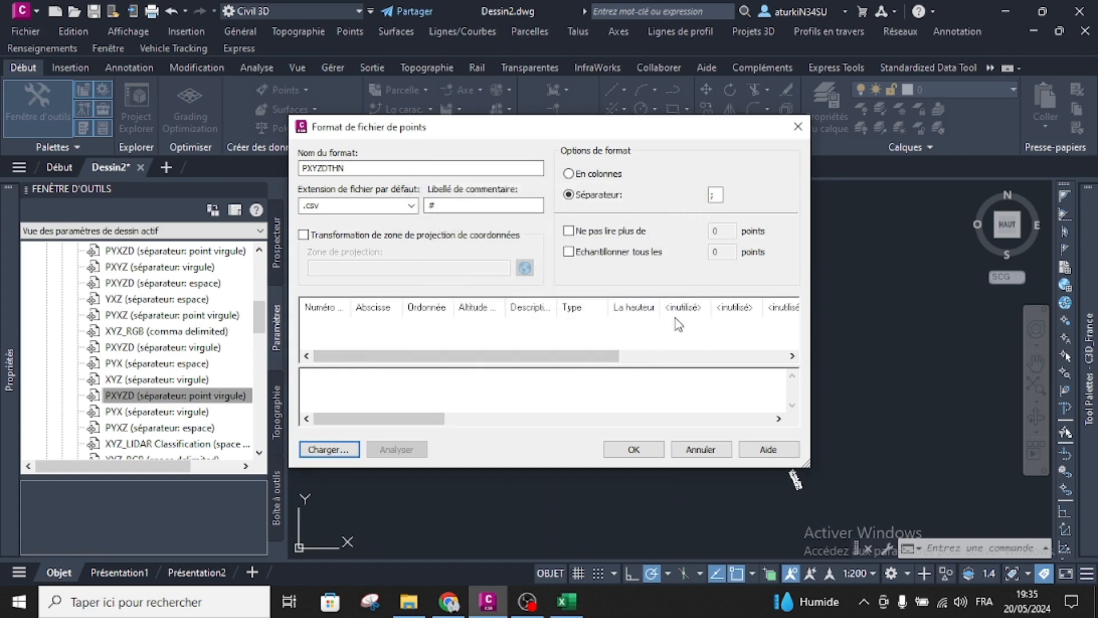
Step: Assign the Le nom property to the unused column after La hauteur and save the PXYZDTHN format
left_click(681, 308)
left_click(629, 277)
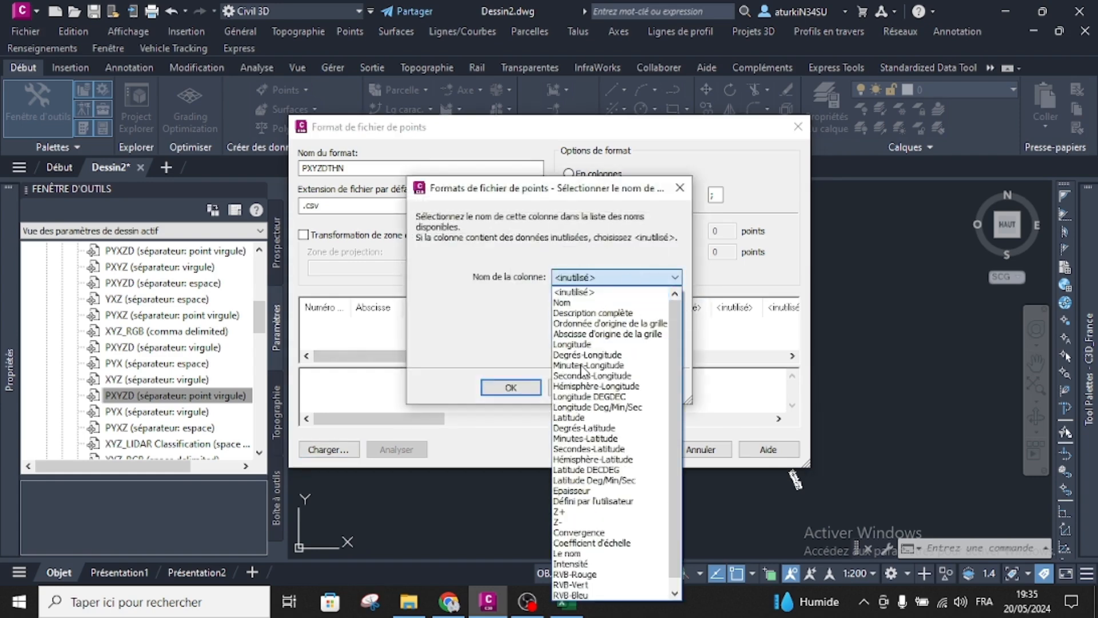
left_click(569, 553)
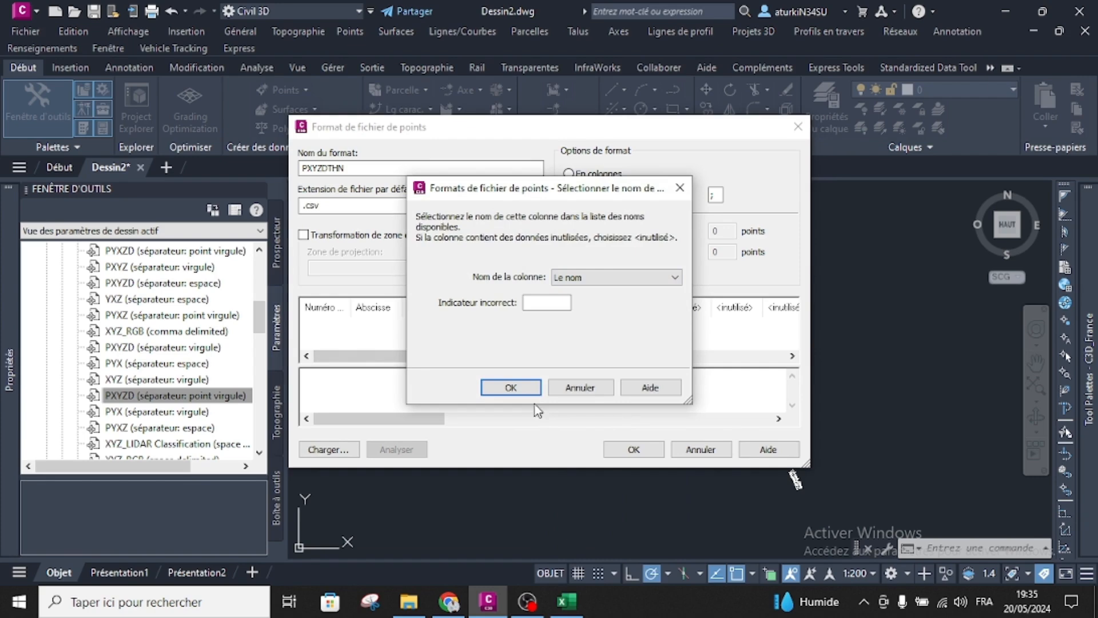
left_click(510, 388)
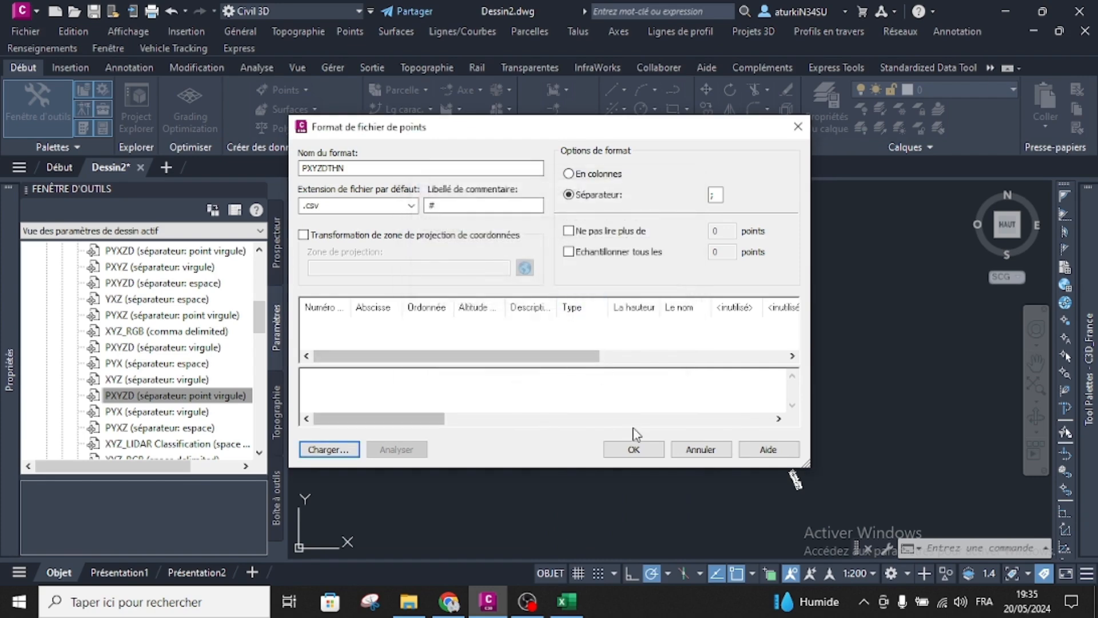
left_click(634, 449)
Step: Start a point import and add the Plus que points standard CSV file as its source
left_click(256, 334)
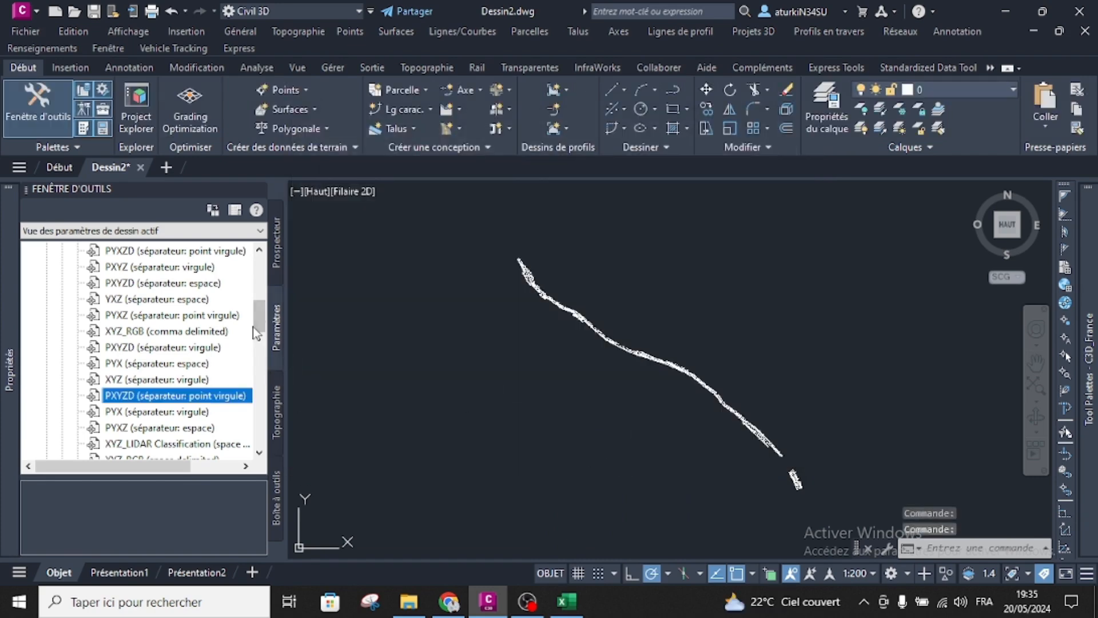
left_click(277, 238)
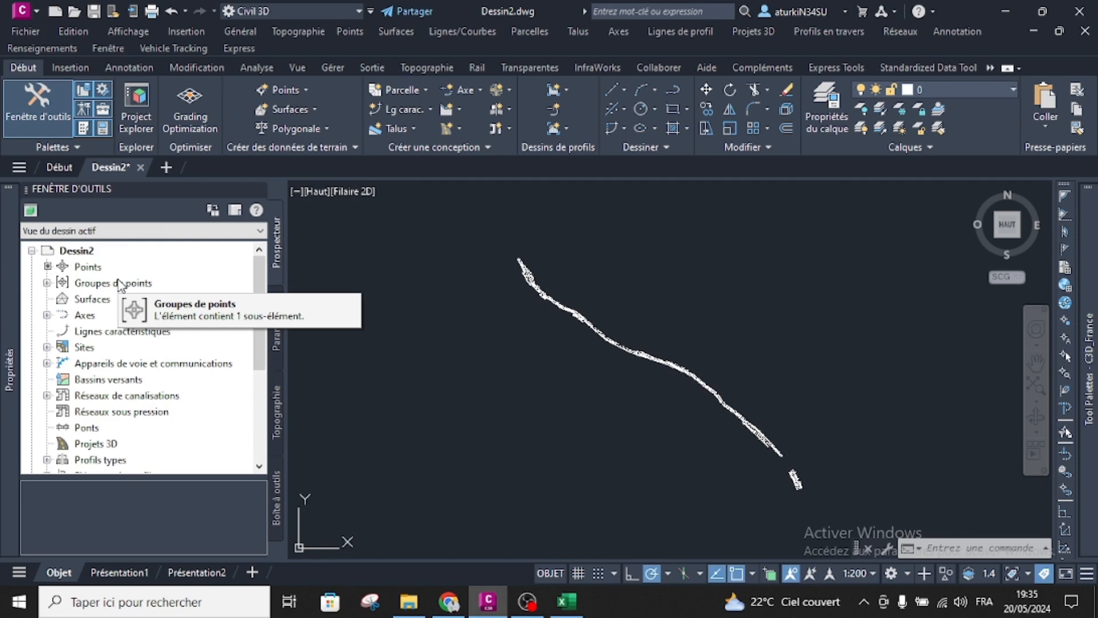
left_click(297, 93)
left_click(301, 108)
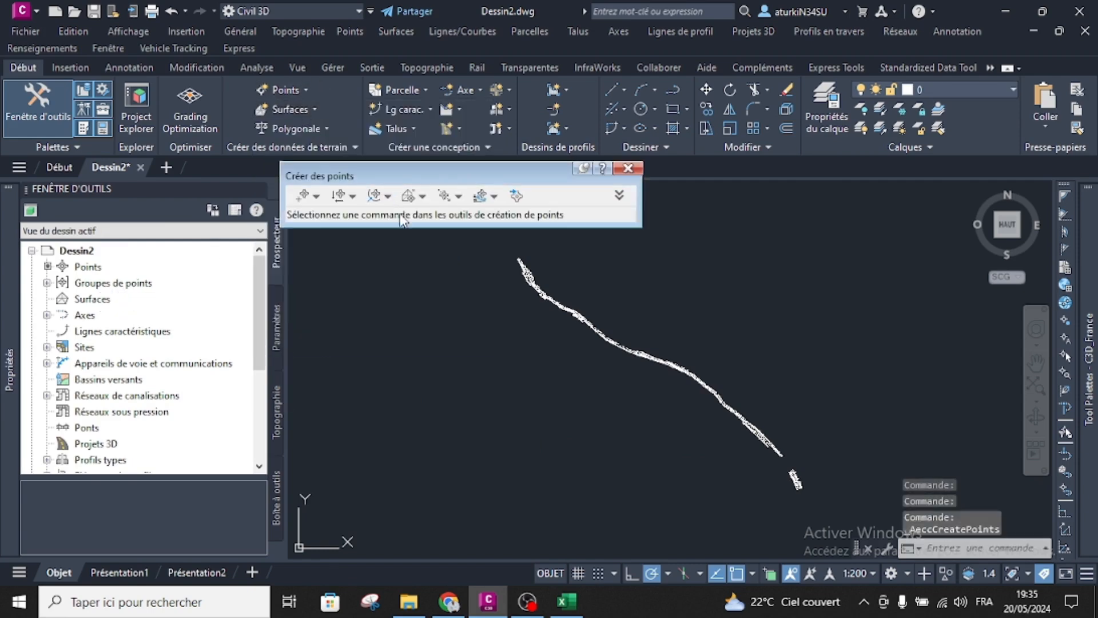
left_click(516, 196)
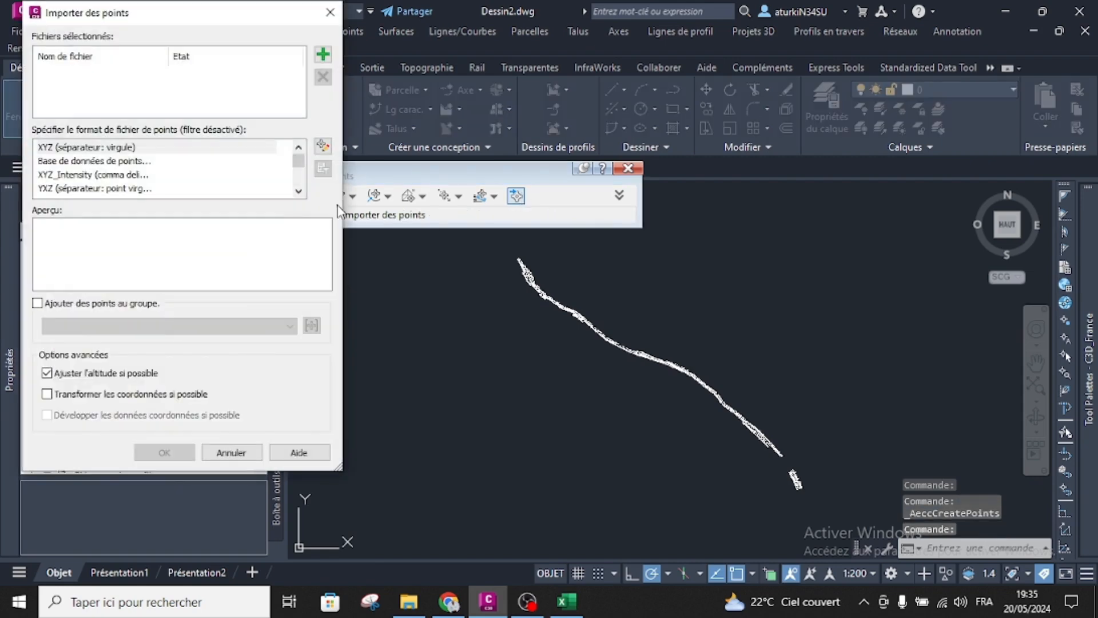
left_click(323, 54)
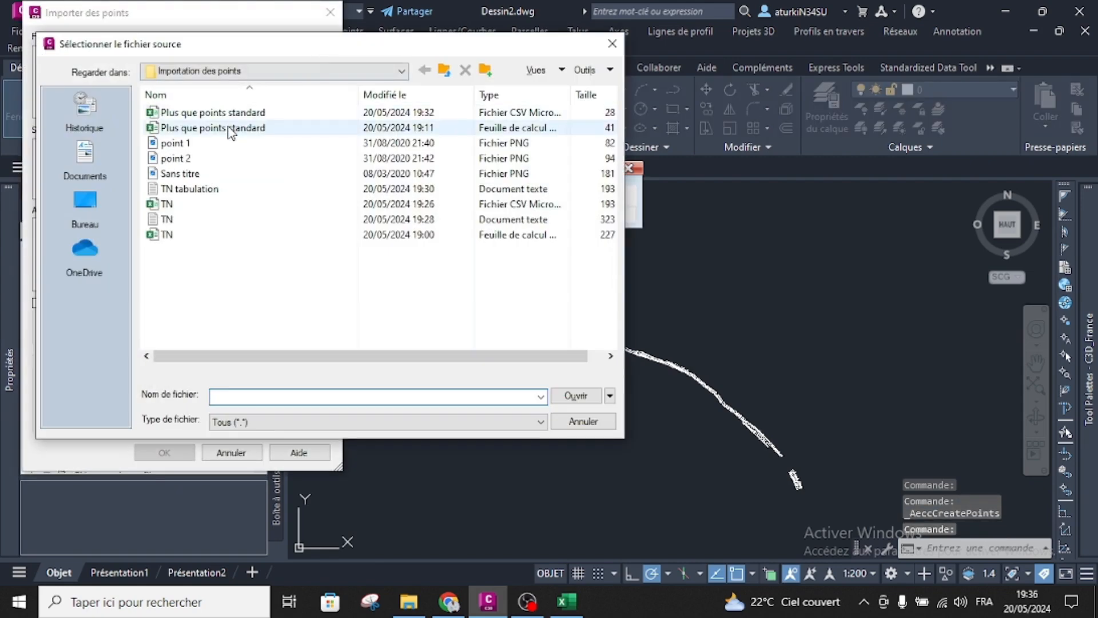
left_click(232, 113)
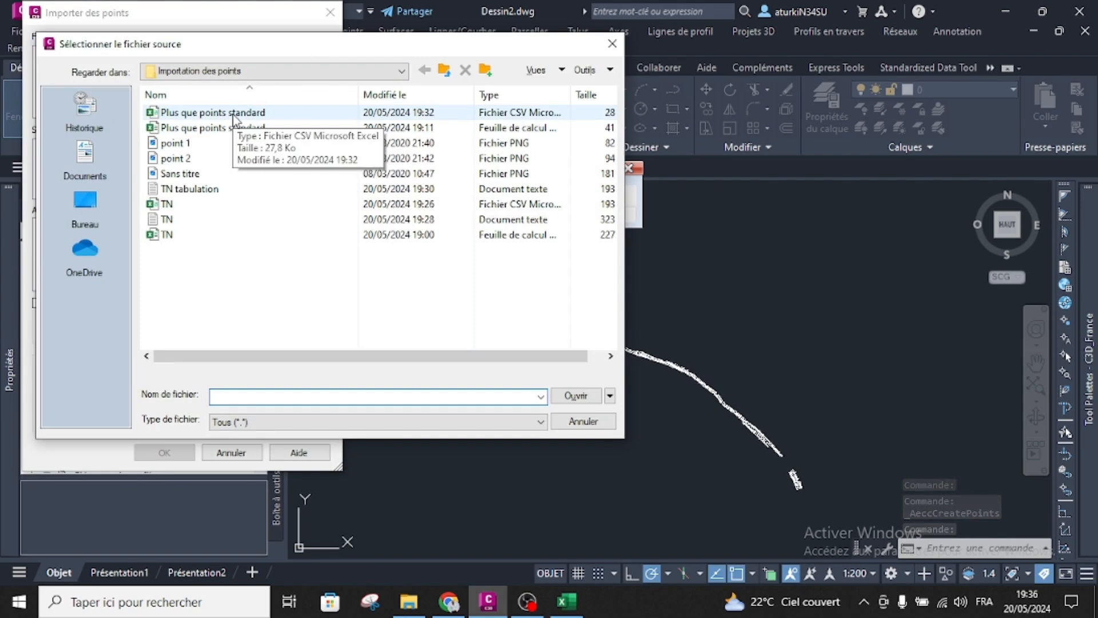
left_click(578, 398)
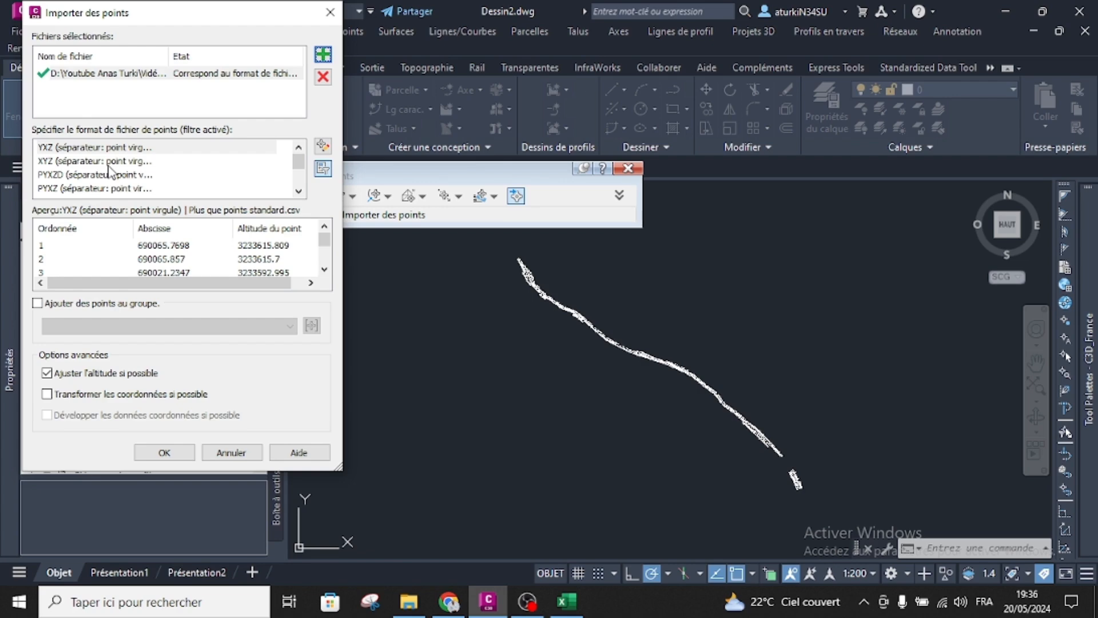
Step: Import the file with the PXYZDTHN format, using the next point number for all duplicated point numbers
scroll(111, 172, "down", 1)
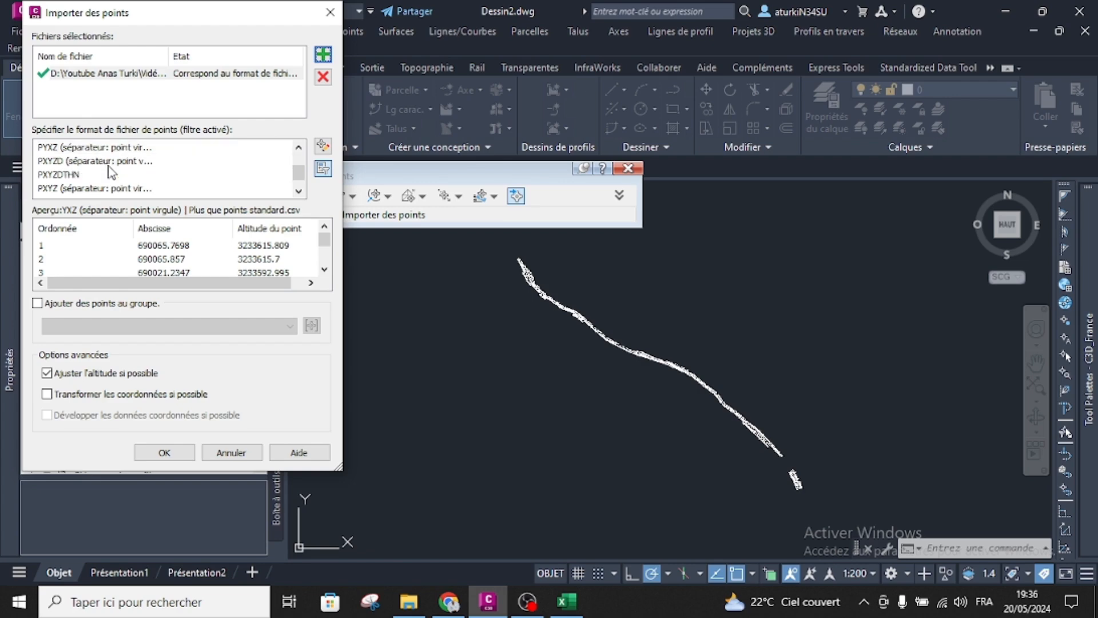
left_click(60, 175)
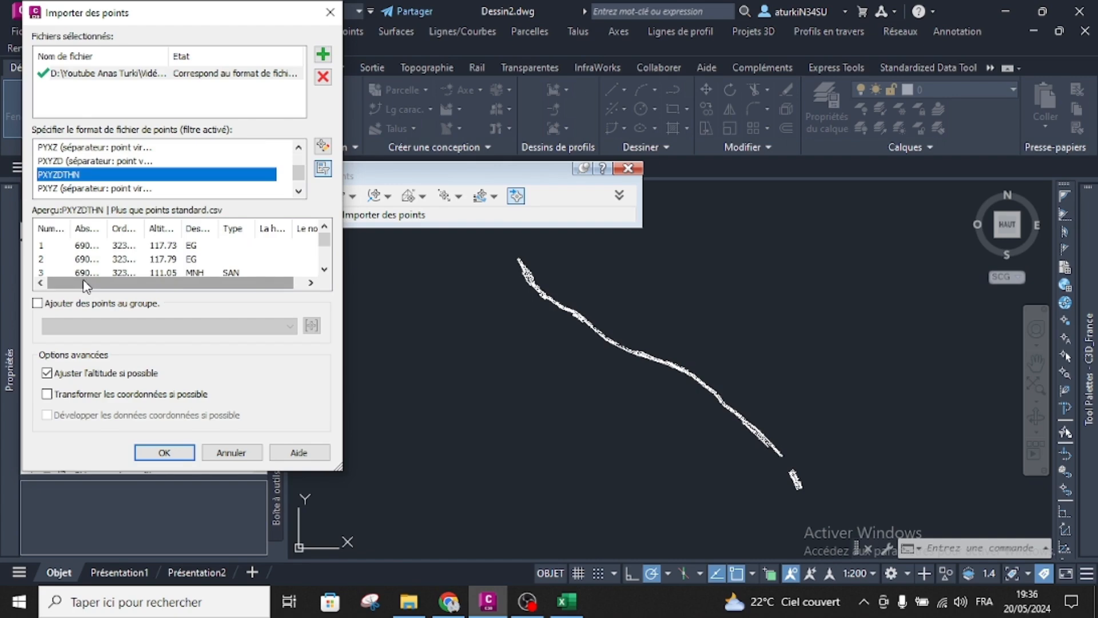
left_click_drag(85, 286, 141, 285)
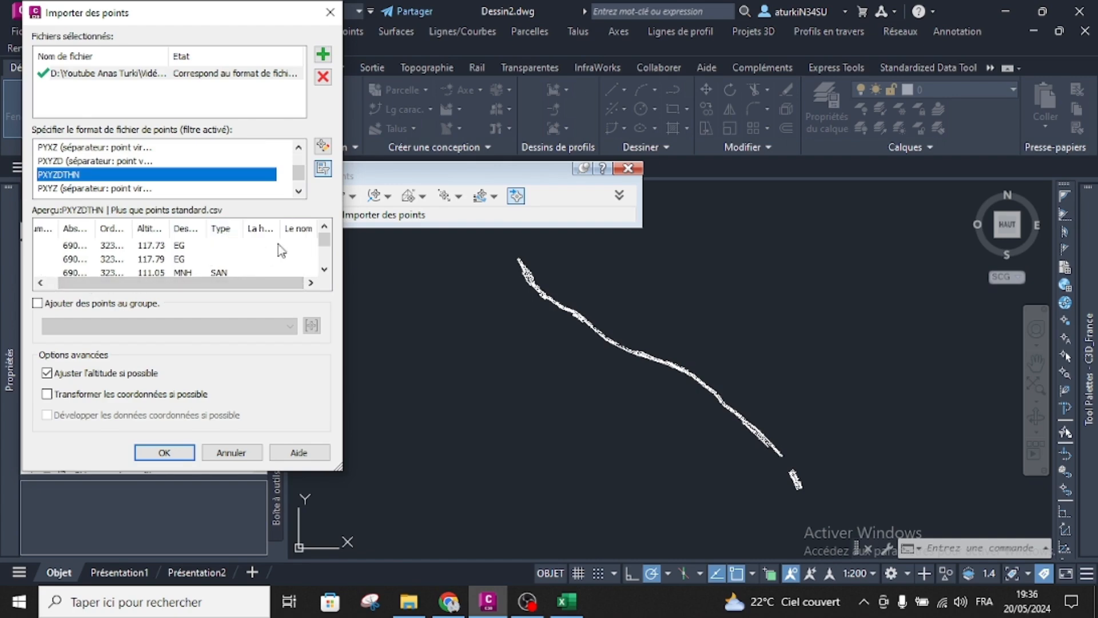
mouse_move(329, 240)
left_mouse_down()
mouse_move(332, 256)
mouse_move(331, 240)
left_mouse_up()
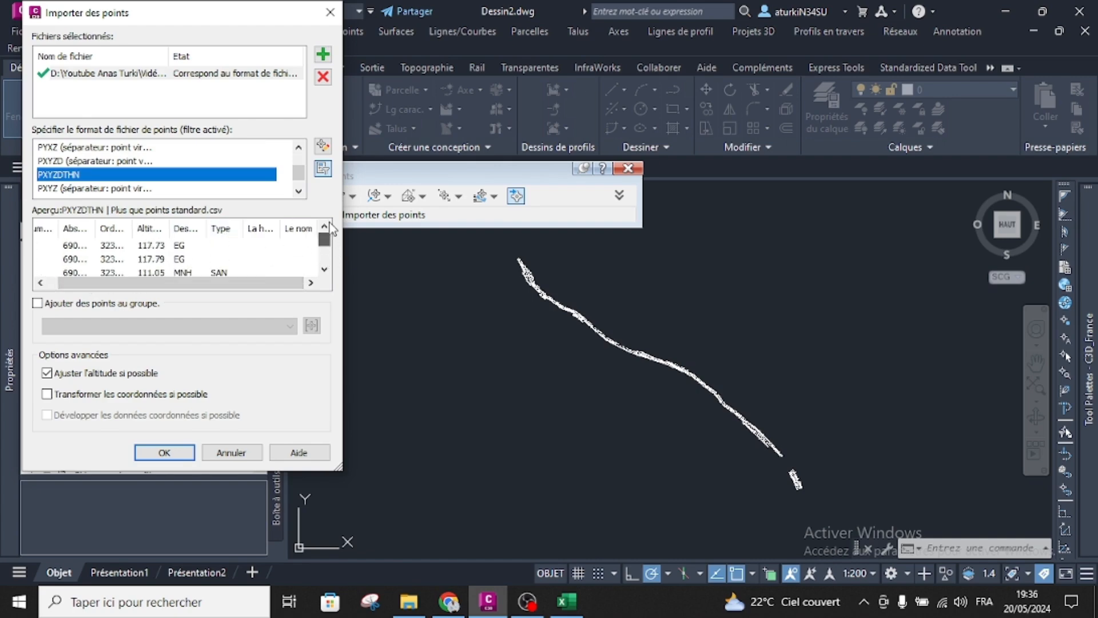
left_click(170, 454)
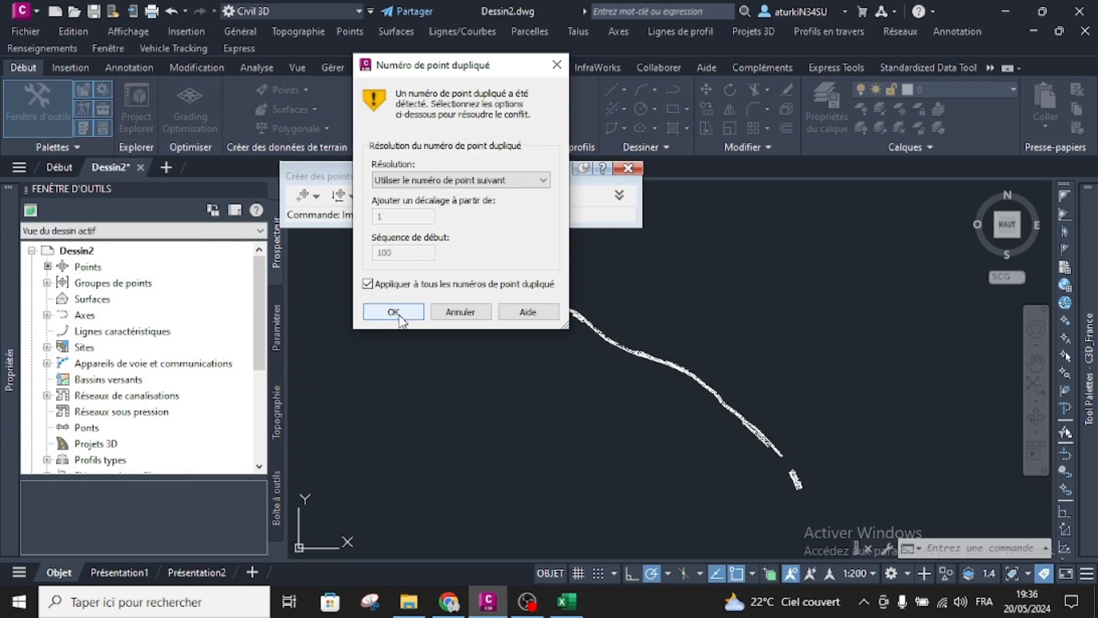
left_click(398, 313)
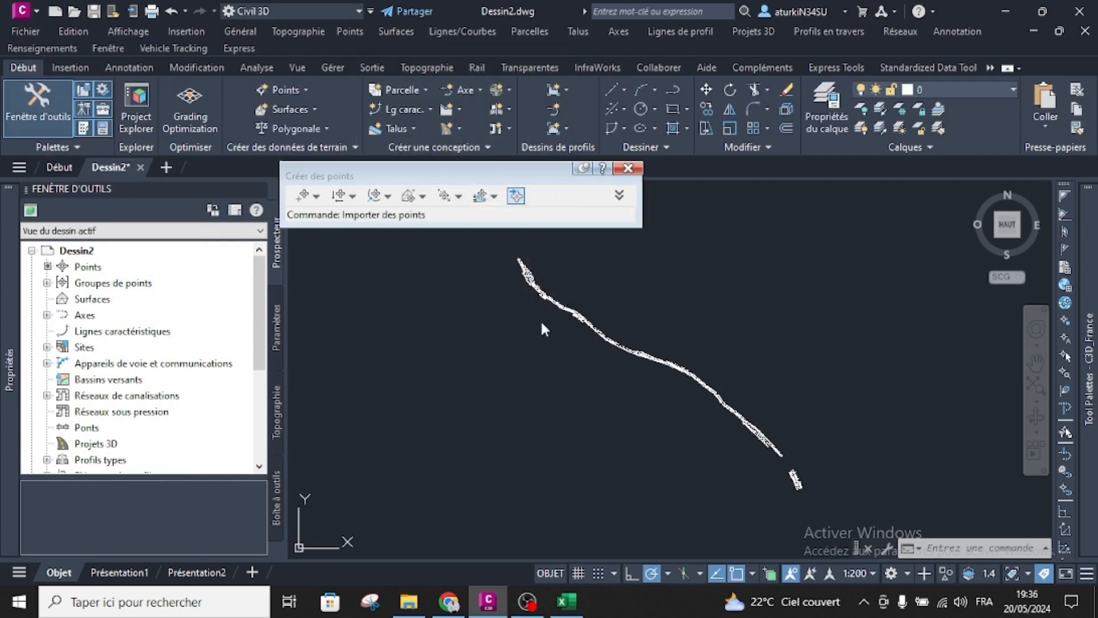
Step: Examine the imported points in the drawing, from the full extents down to a single point's symbol and label
middle_click(543, 336)
middle_click(543, 336)
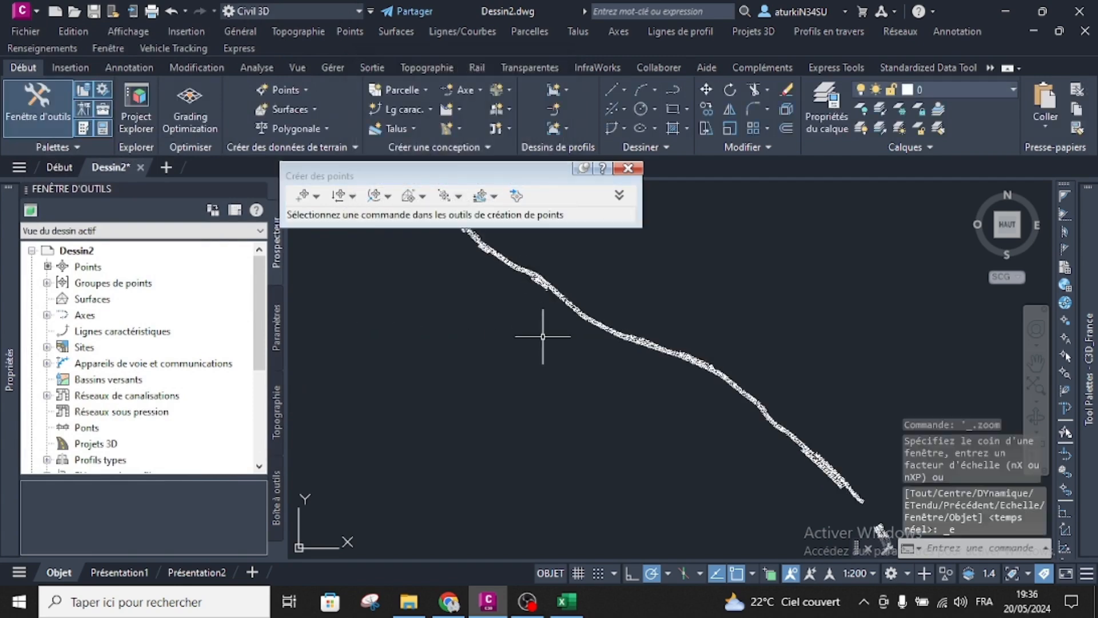
scroll(549, 326, "up", 5)
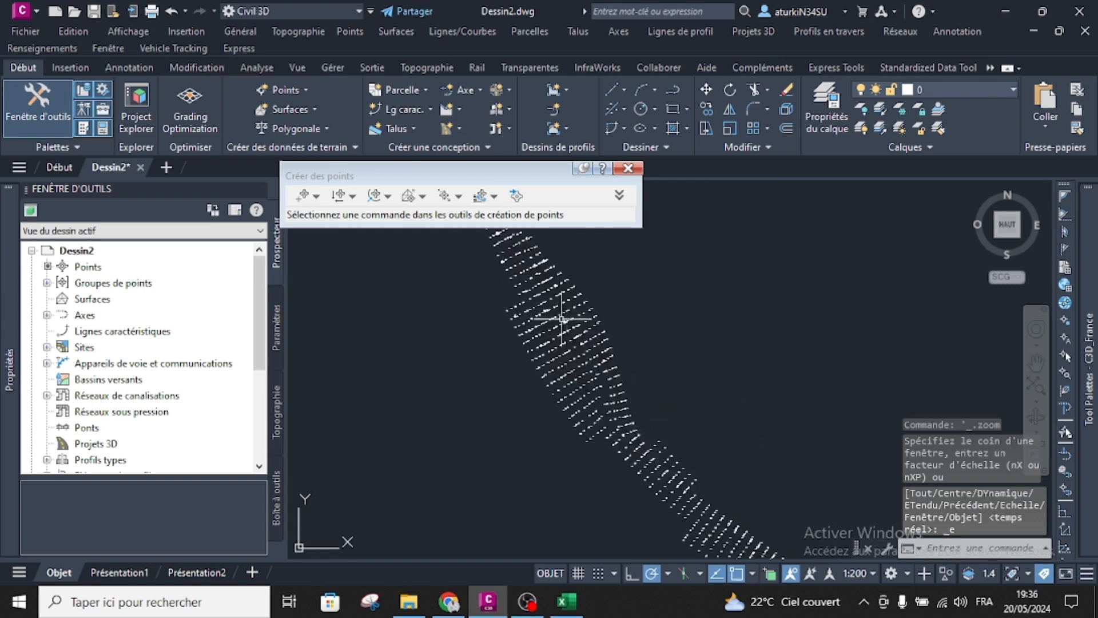
scroll(563, 318, "up", 6)
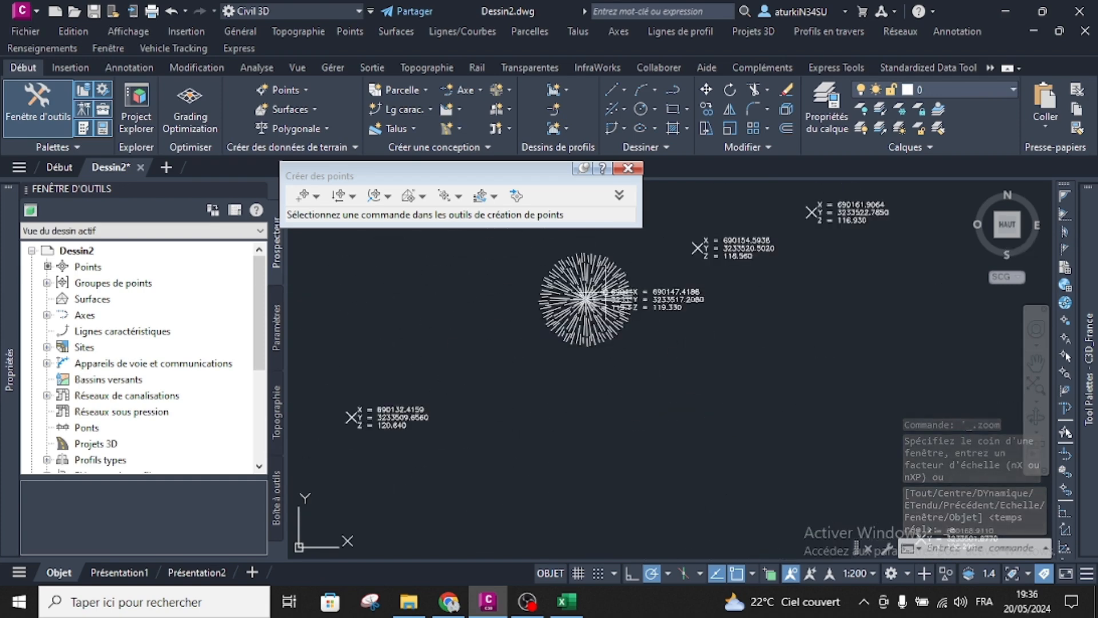
left_click(605, 297)
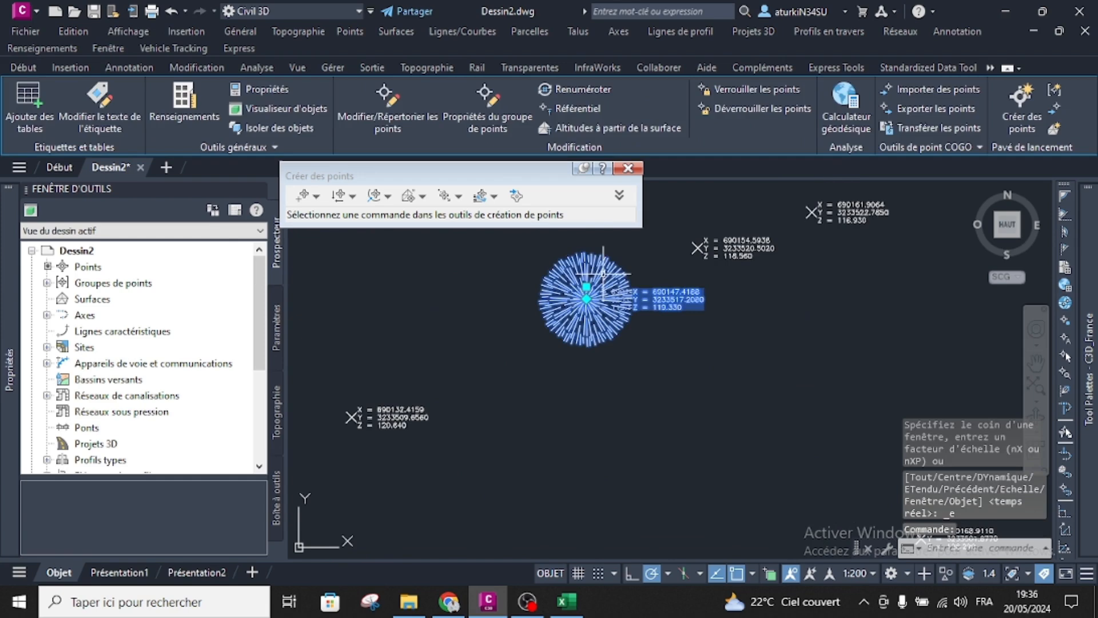
key("Escape")
scroll(577, 298, "down", 4)
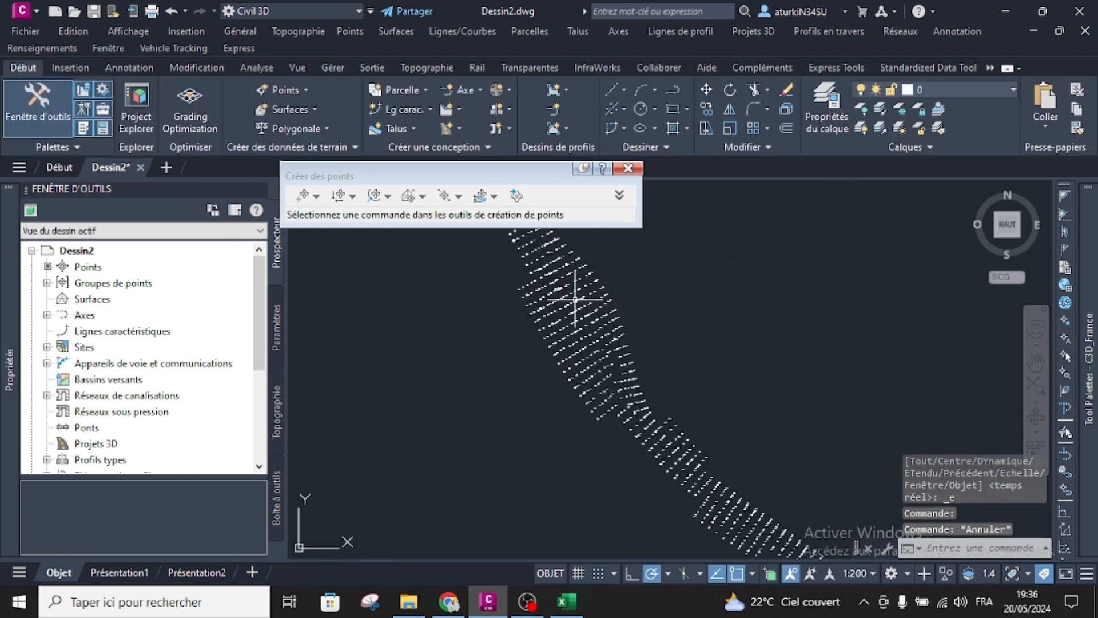
scroll(575, 299, "down", 3)
scroll(630, 366, "down", 3)
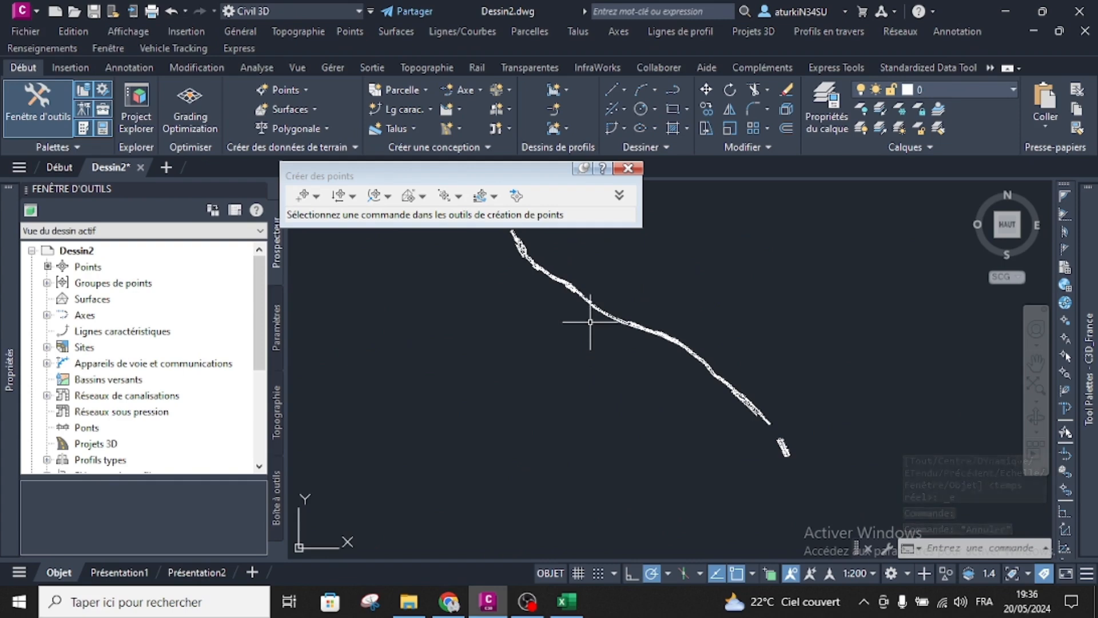
middle_click_drag(555, 301, 580, 346)
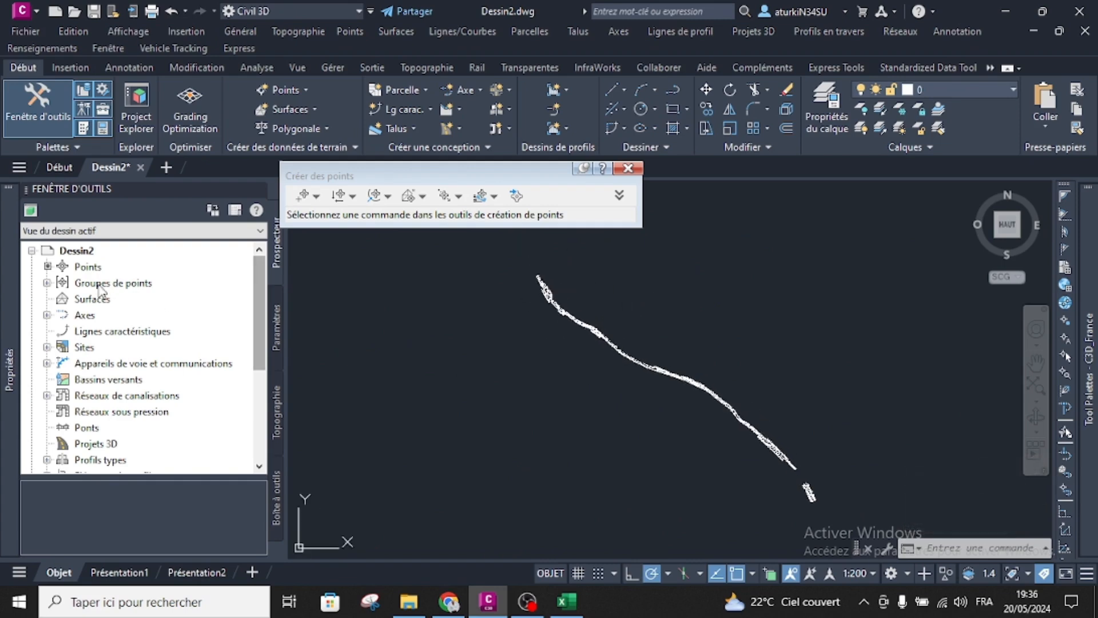
Step: List the points of the _Tous les points group
left_click(47, 283)
left_click(123, 300)
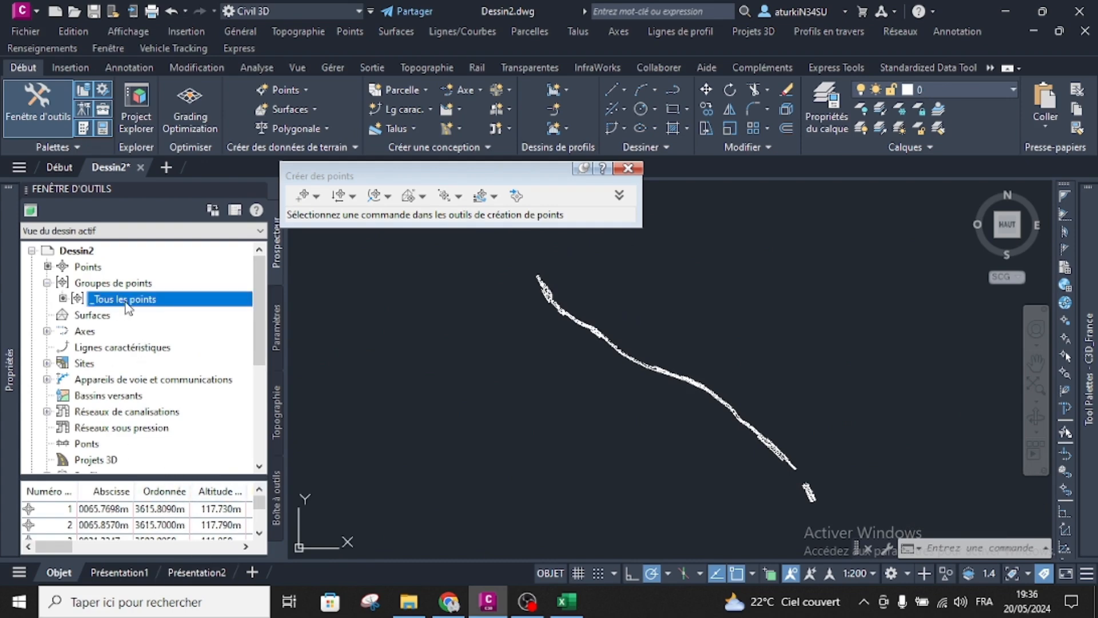
mouse_move(126, 302)
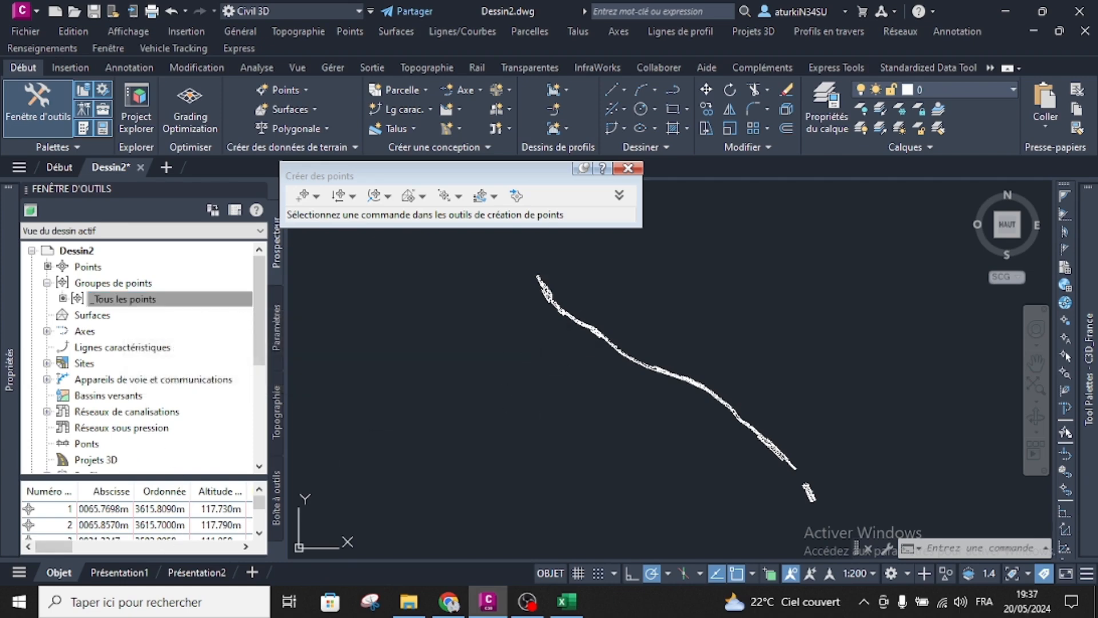
left_click(543, 392)
key("Escape")
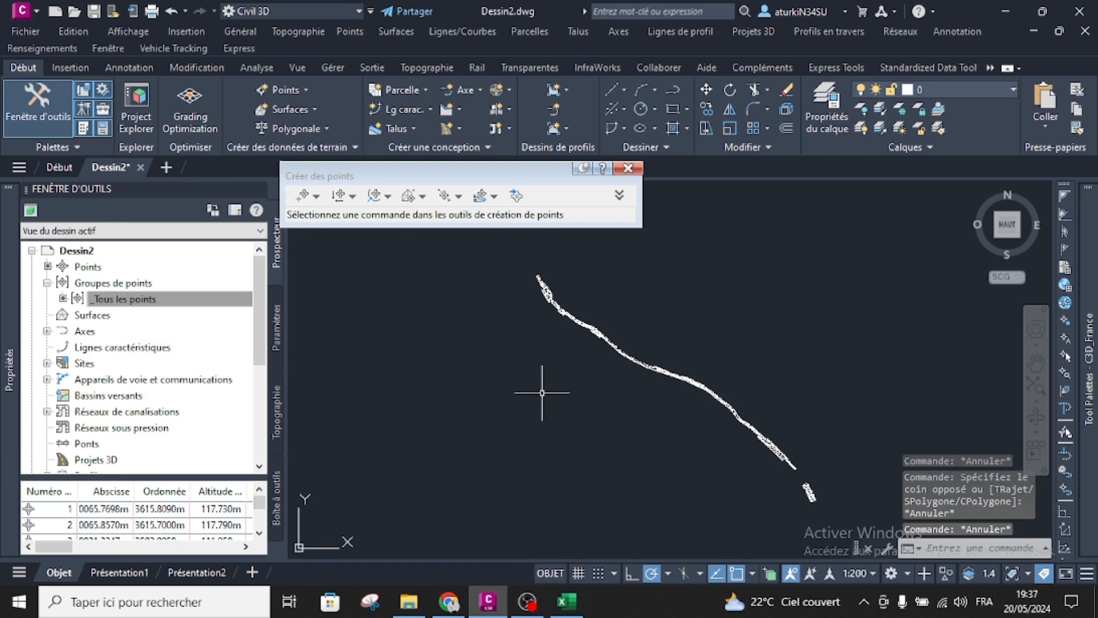